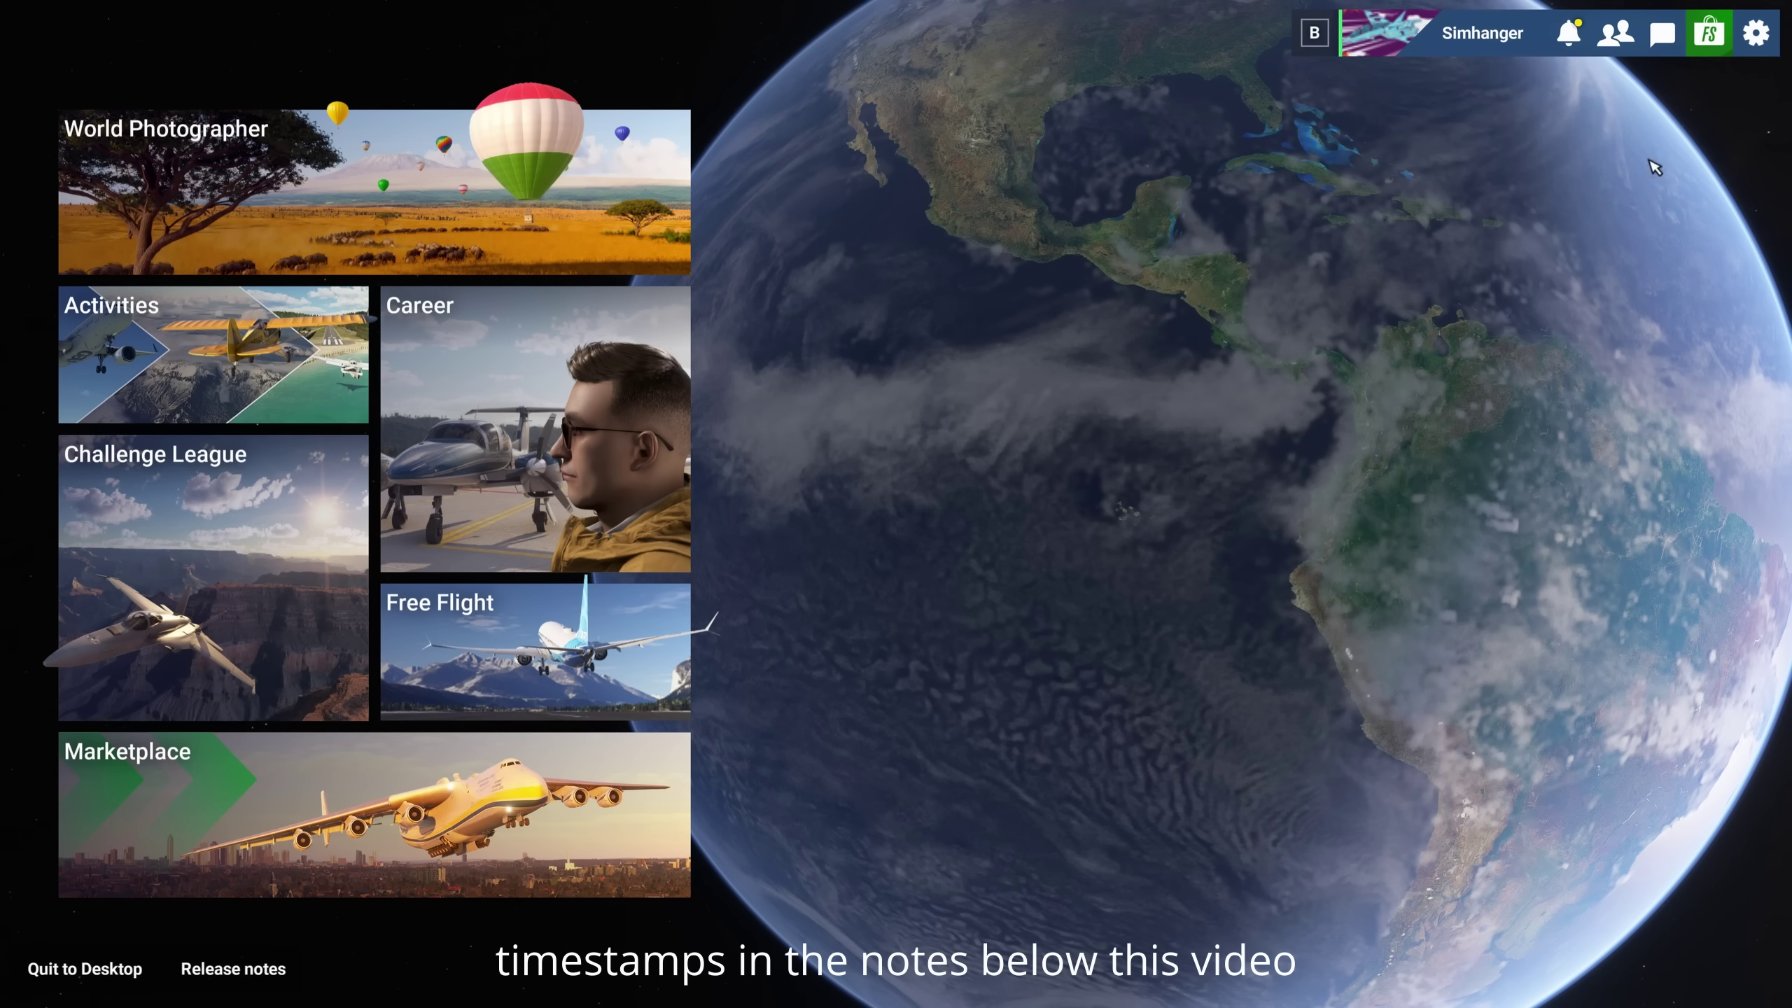
- Open My library from the Marketplace to list all 895 owned items, peeking at the Challenges pack
{"action": "left_click", "coordinate": [1709, 38]}
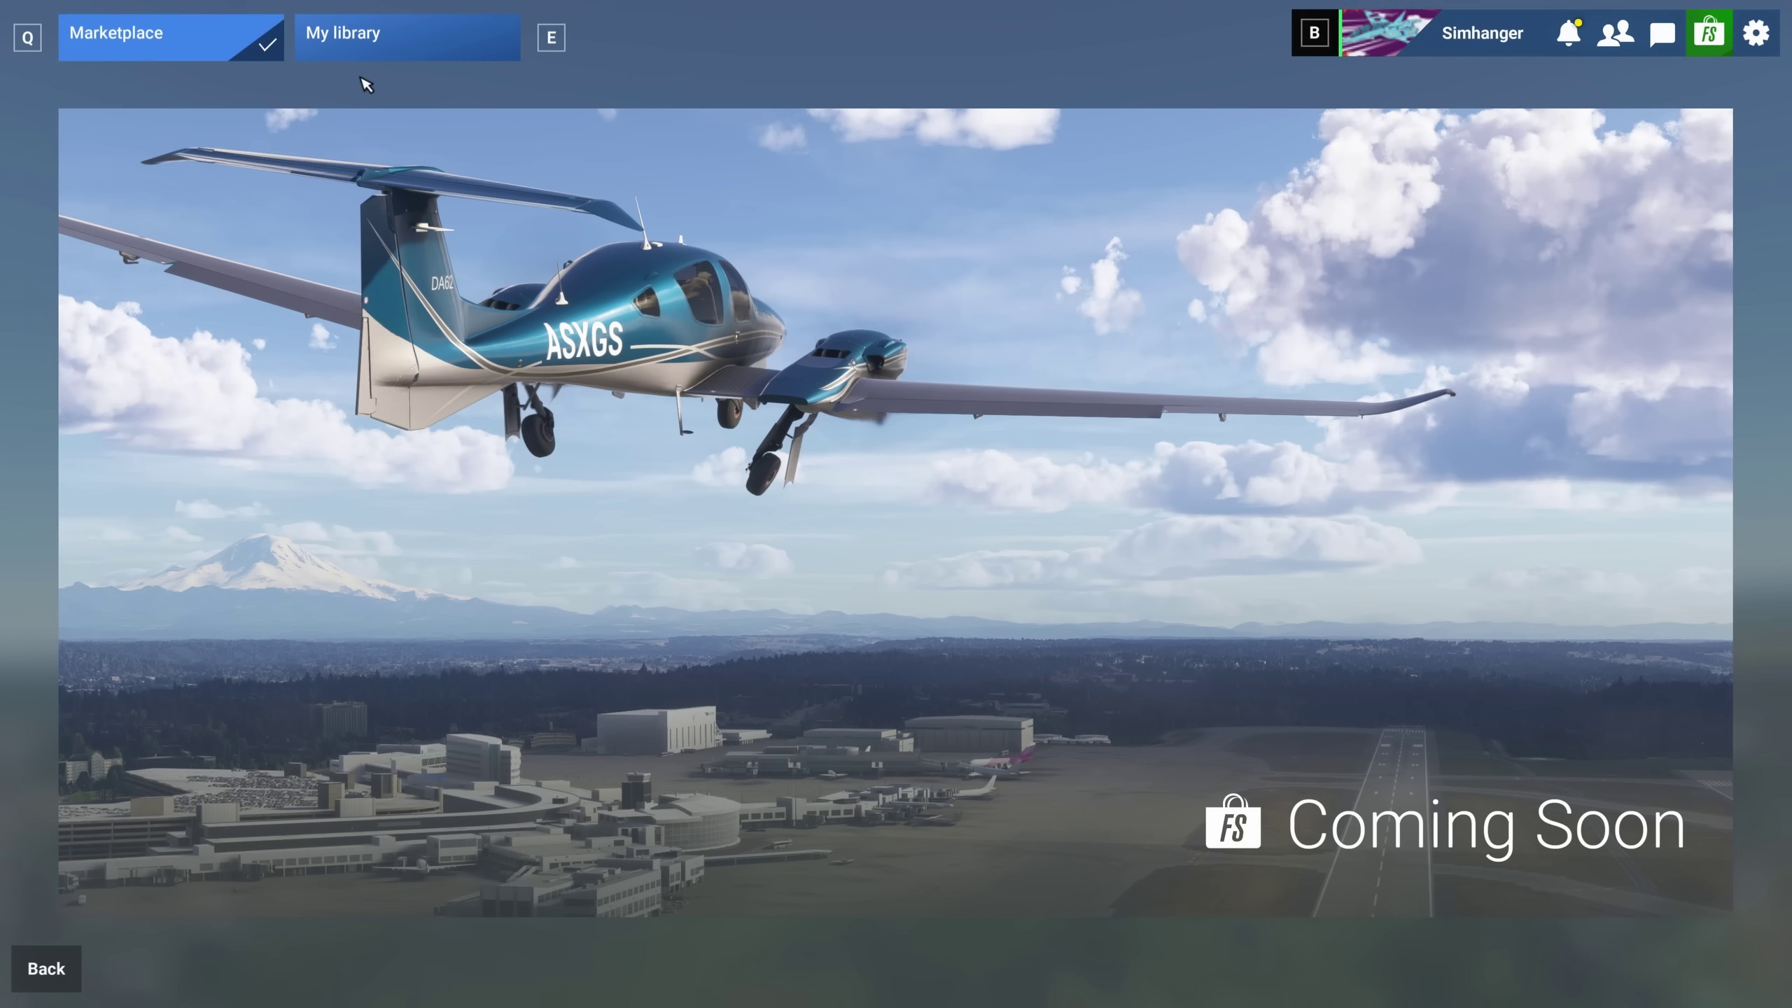
{"action": "left_click", "coordinate": [370, 50]}
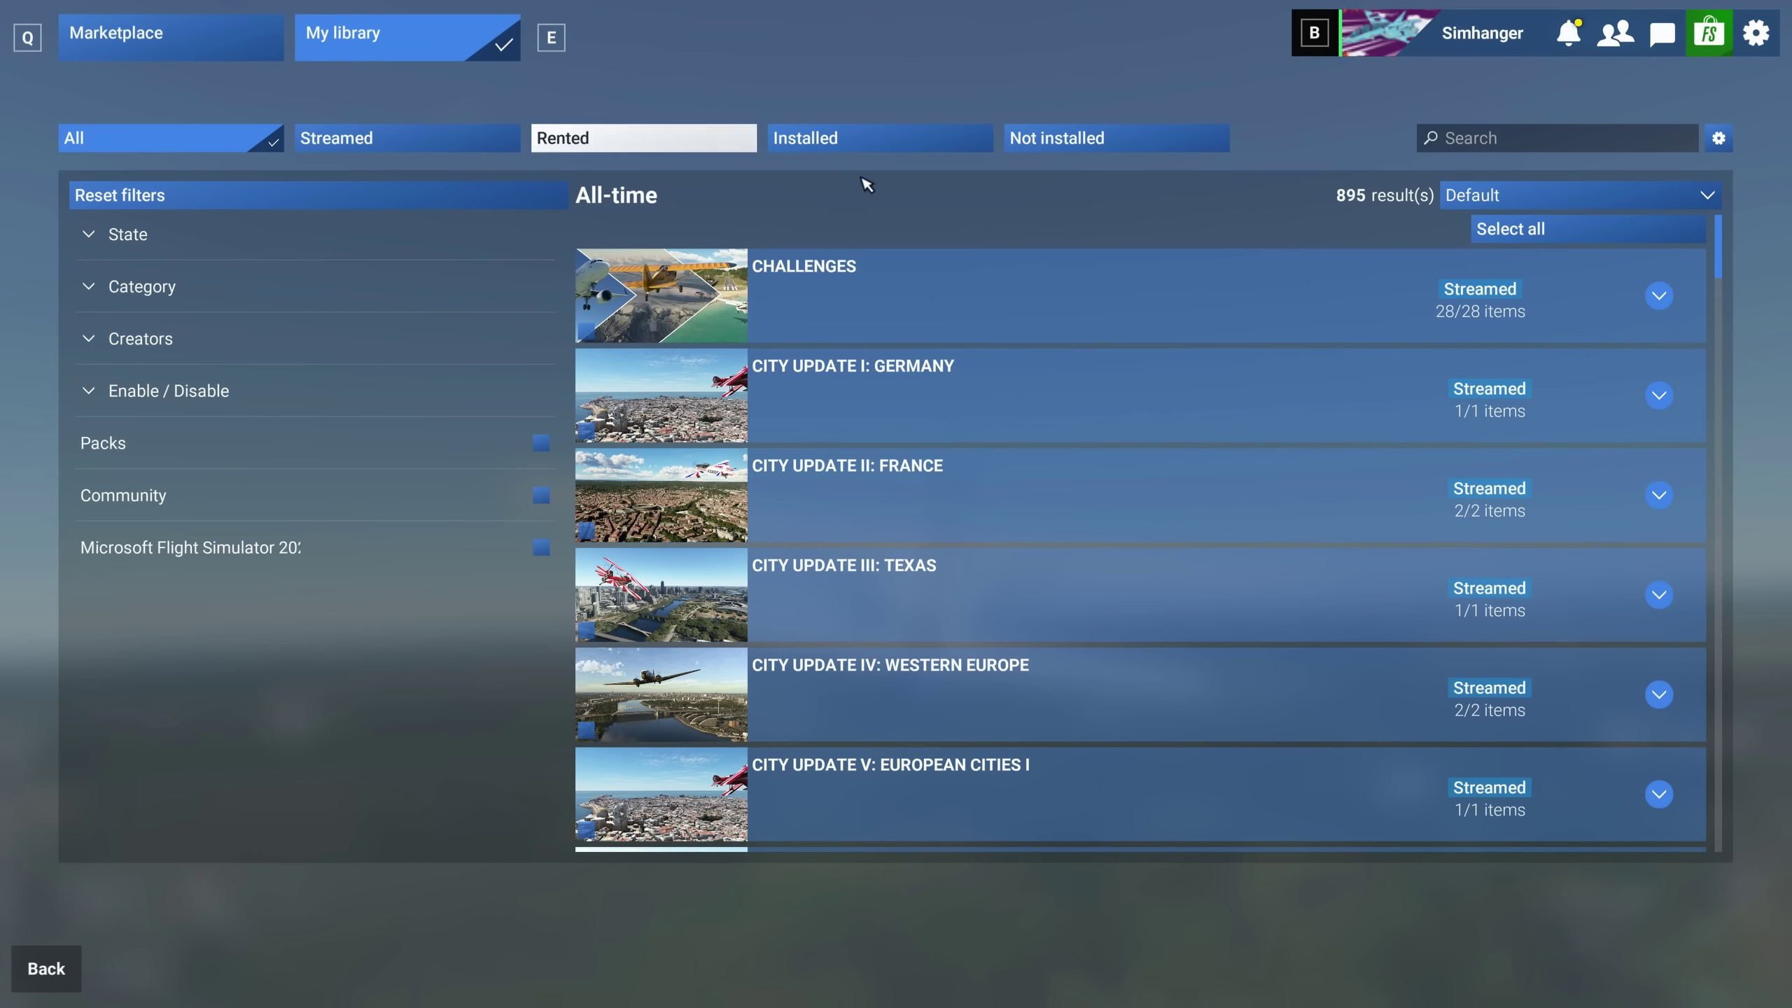
{"action": "left_click", "coordinate": [1661, 302]}
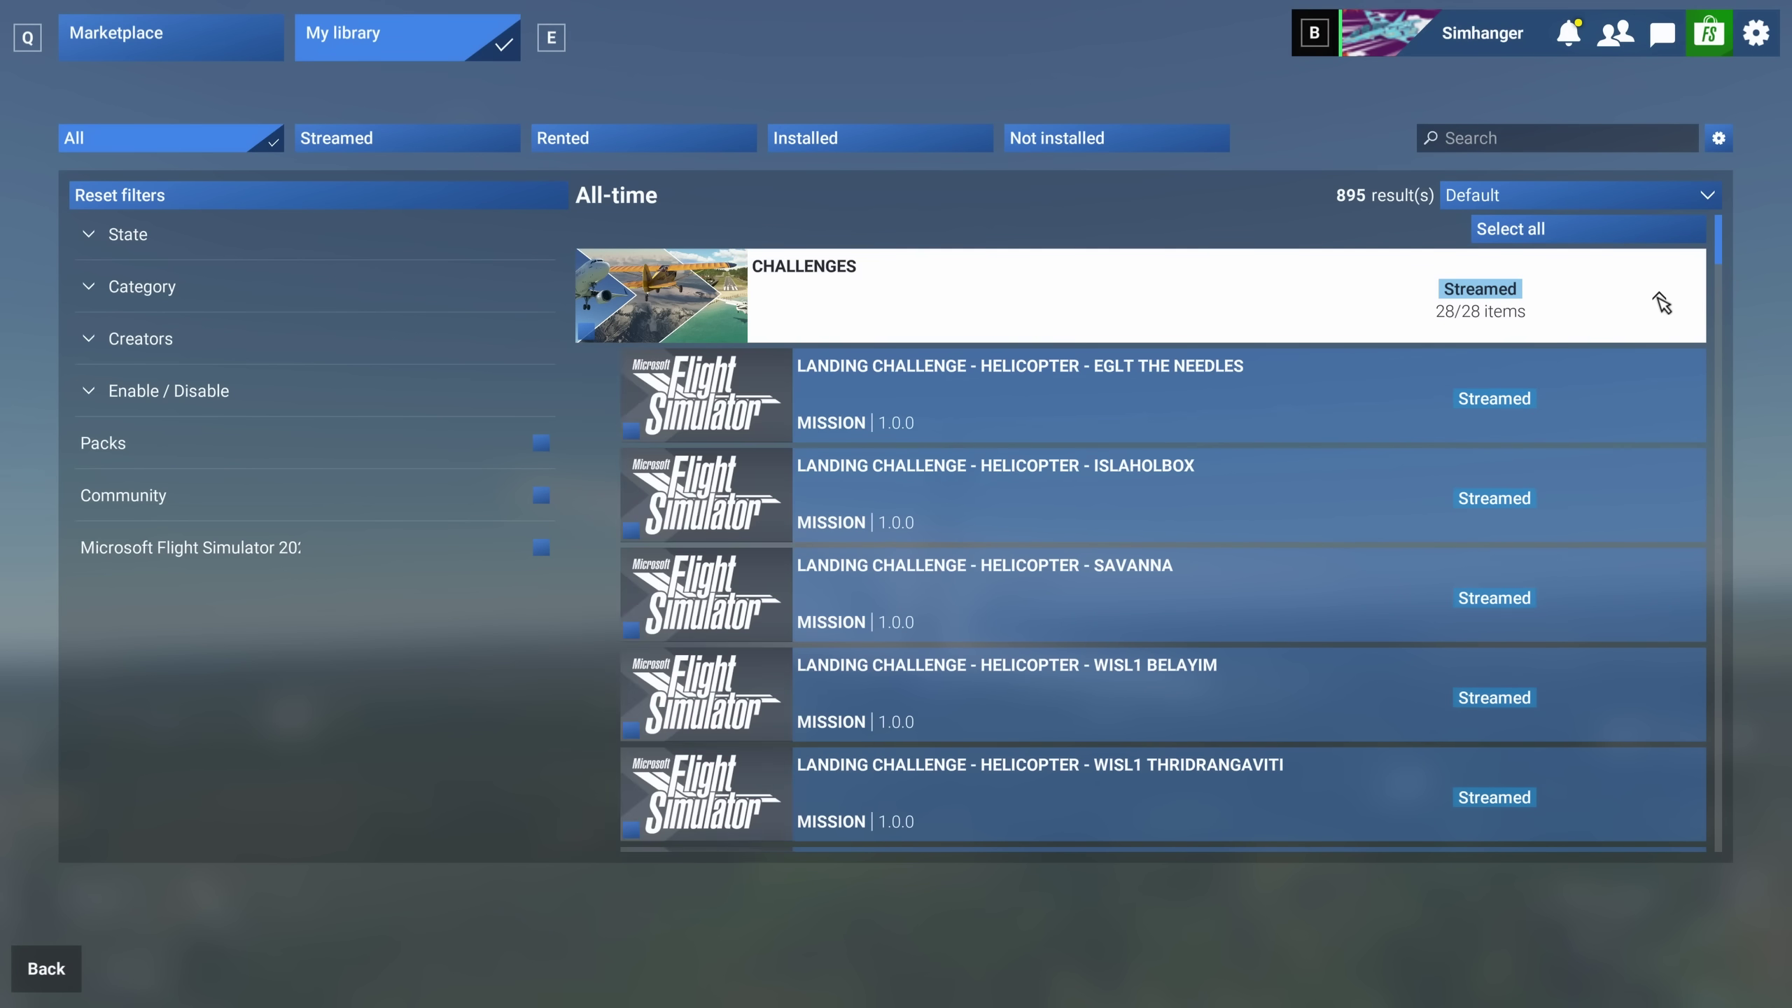
{"action": "left_click", "coordinate": [1661, 303]}
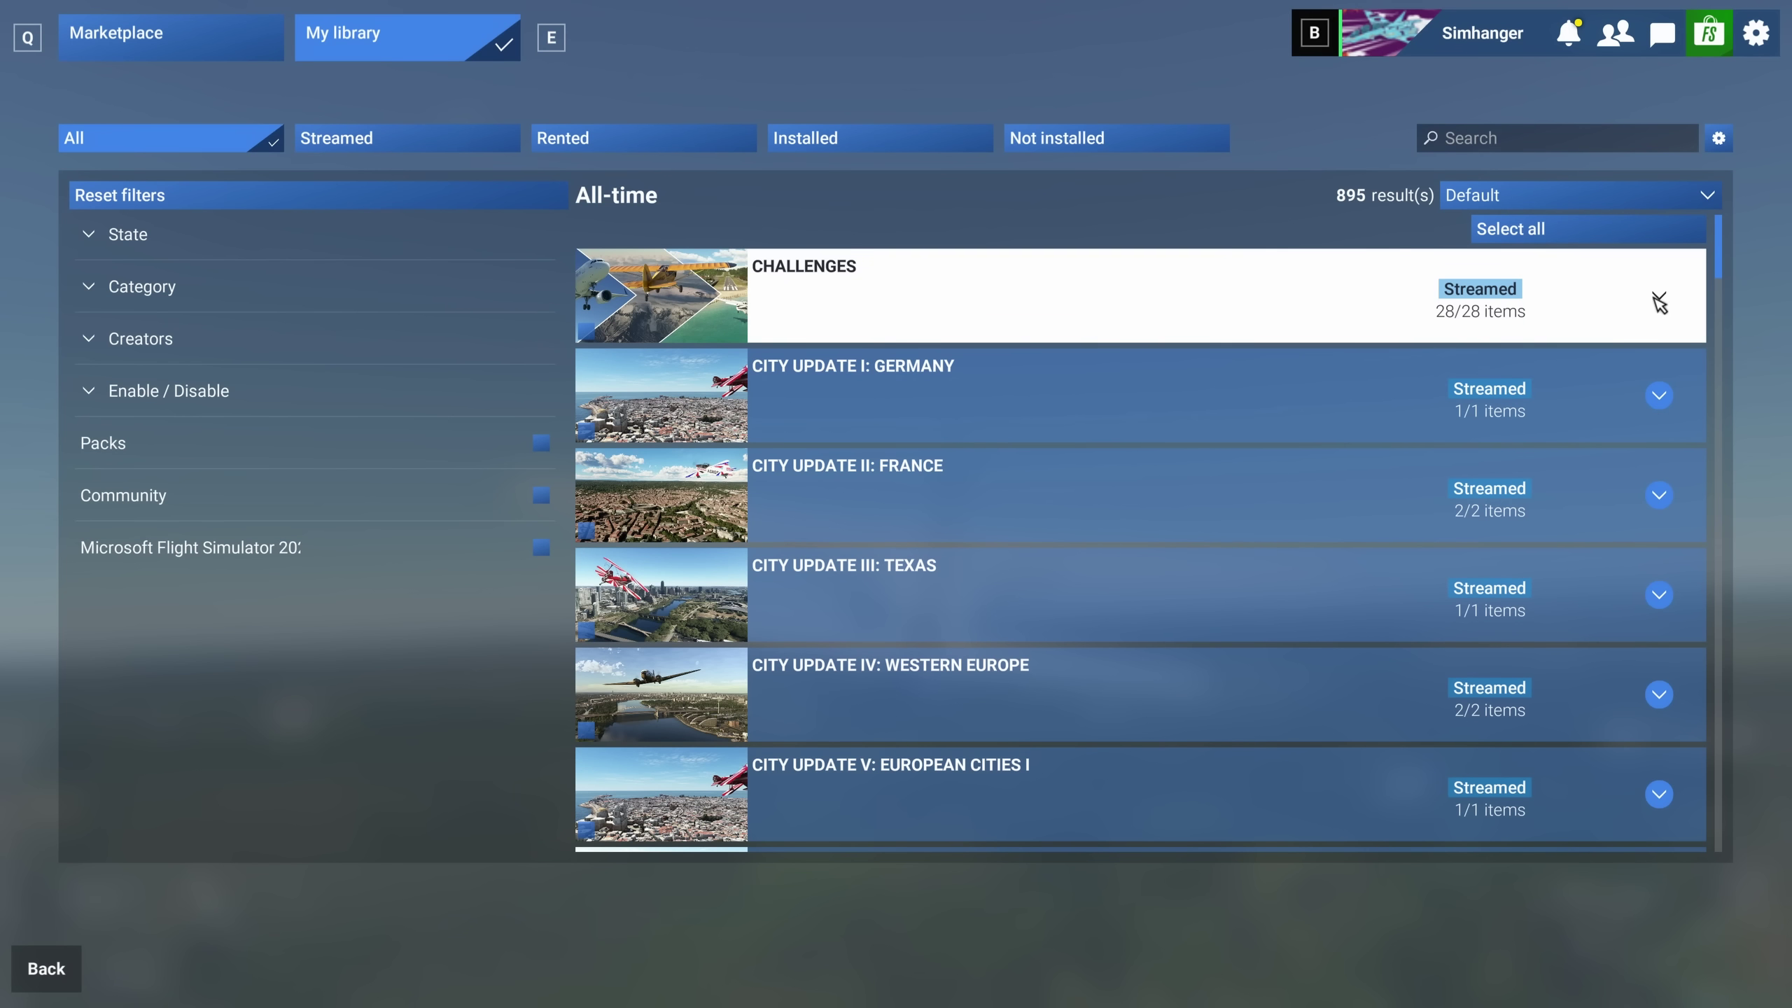
{"action": "left_click", "coordinate": [237, 141]}
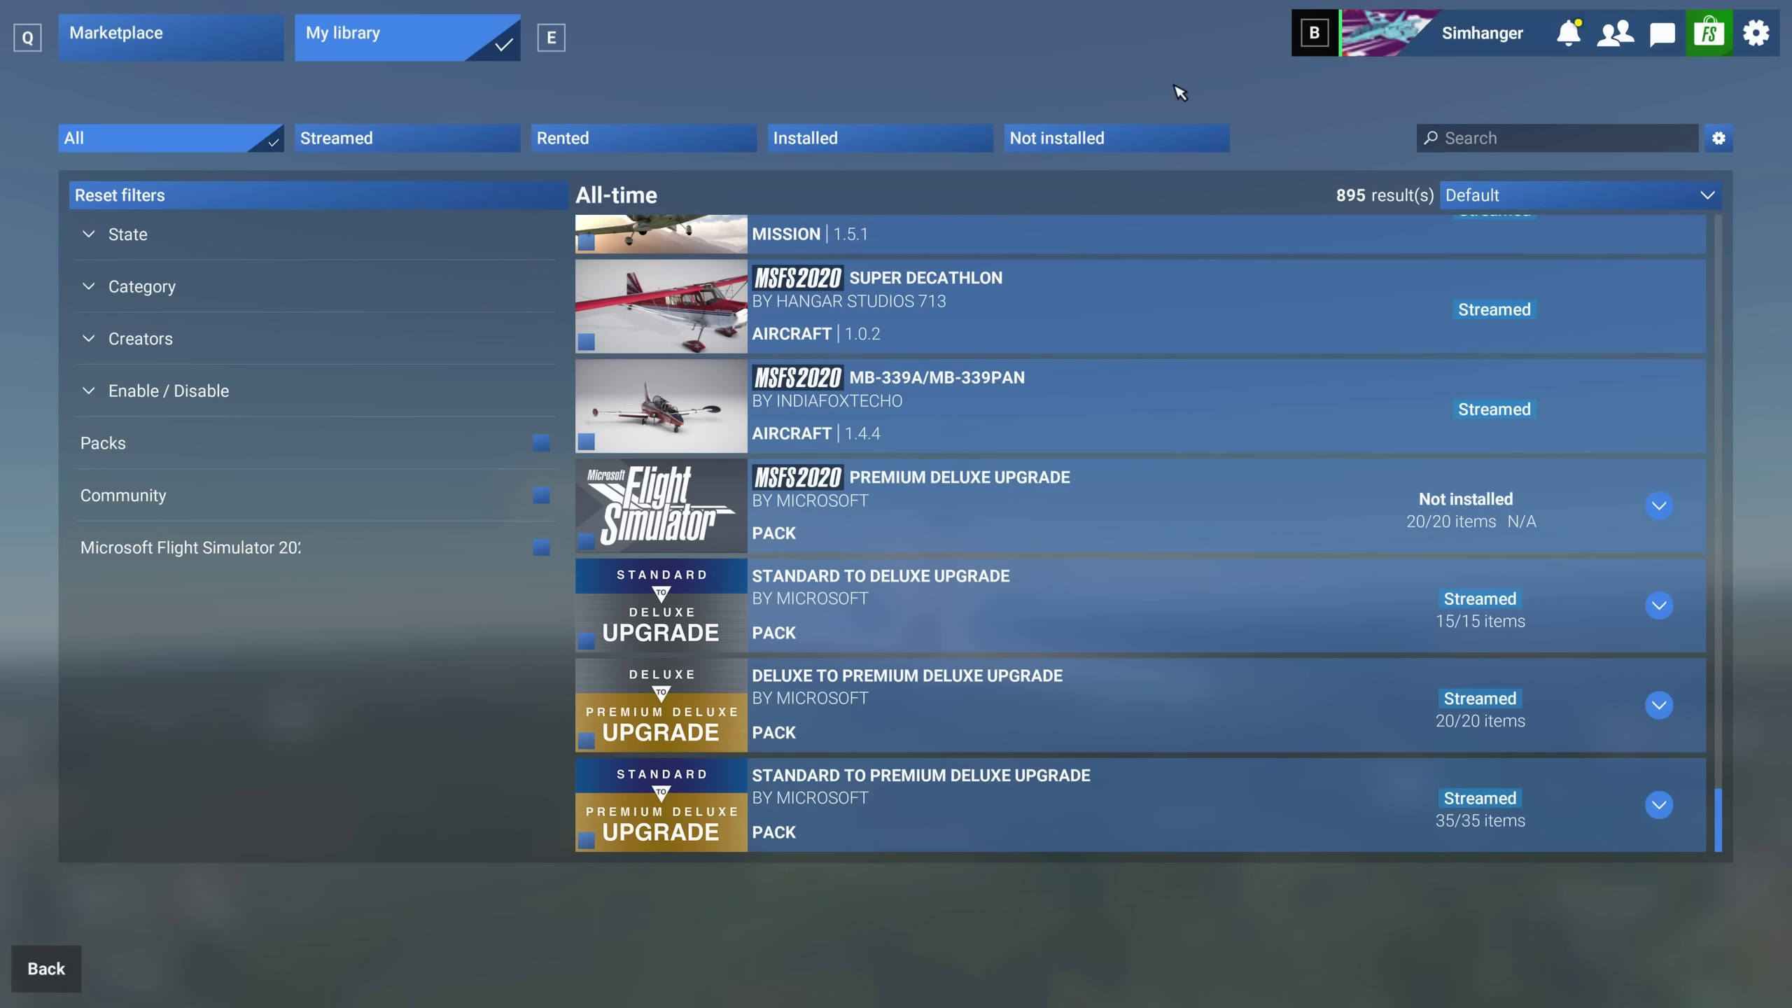
- Open the library's storage settings and browse for a different storage folder
{"action": "left_click", "coordinate": [1719, 141]}
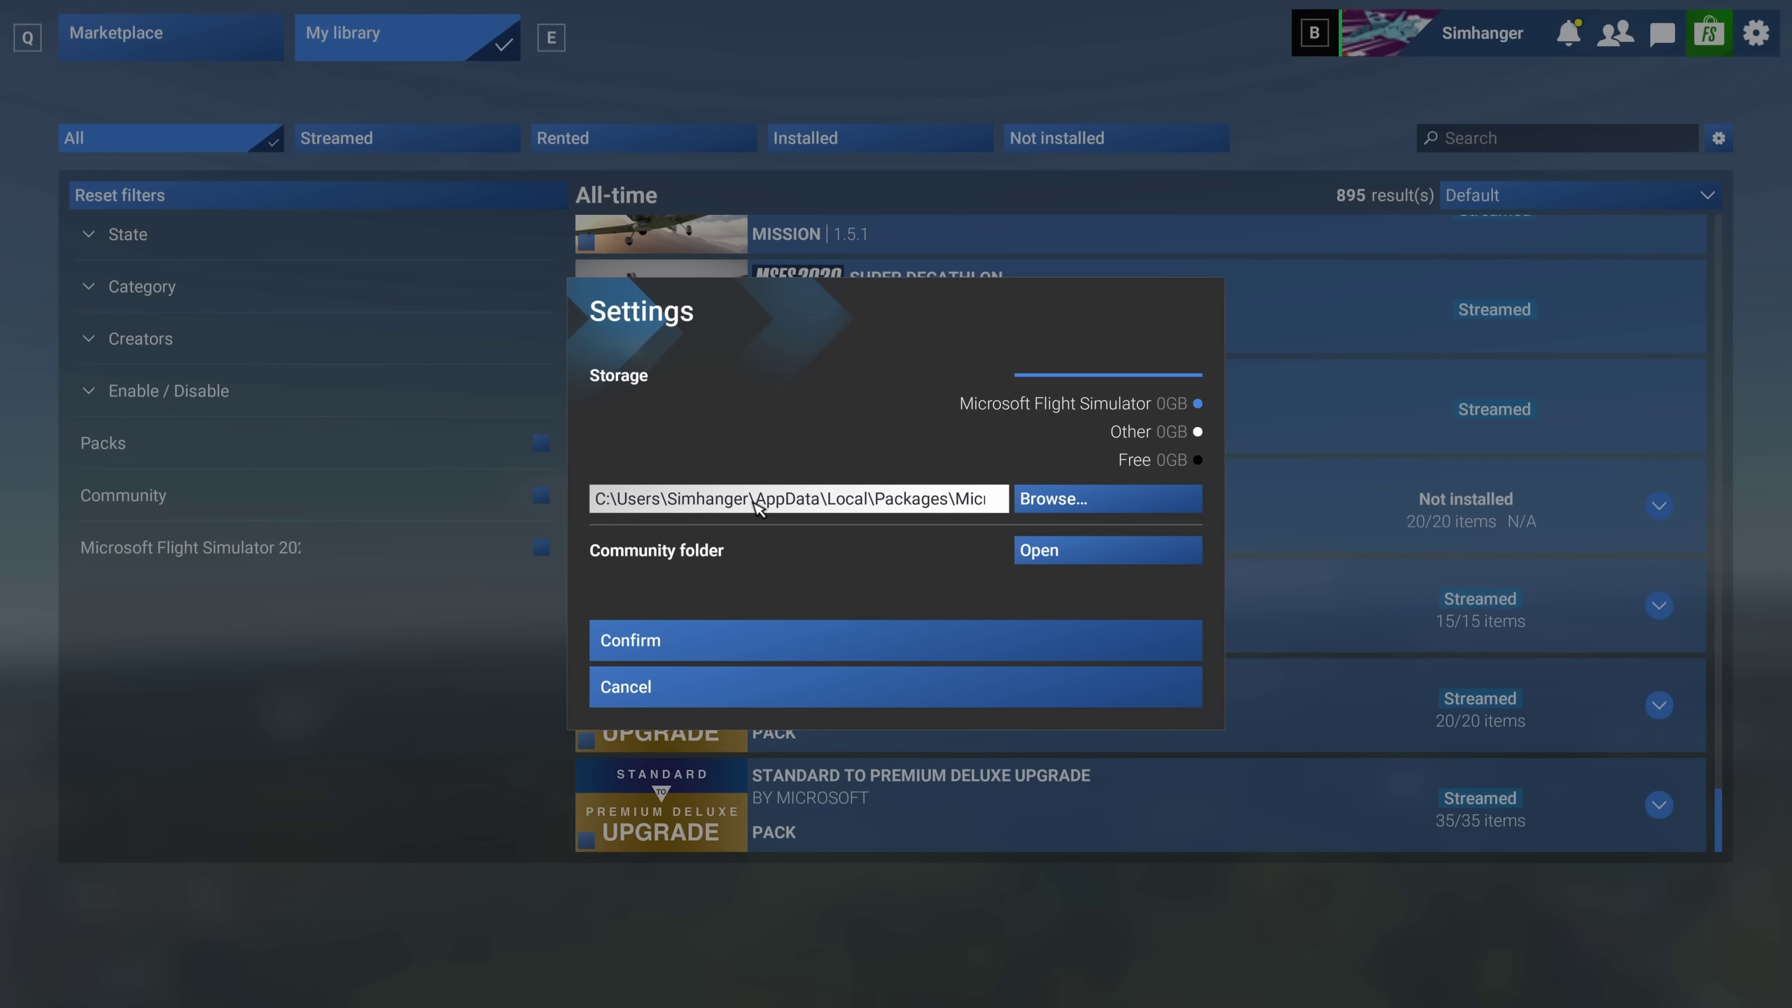
{"action": "left_click", "coordinate": [1077, 503]}
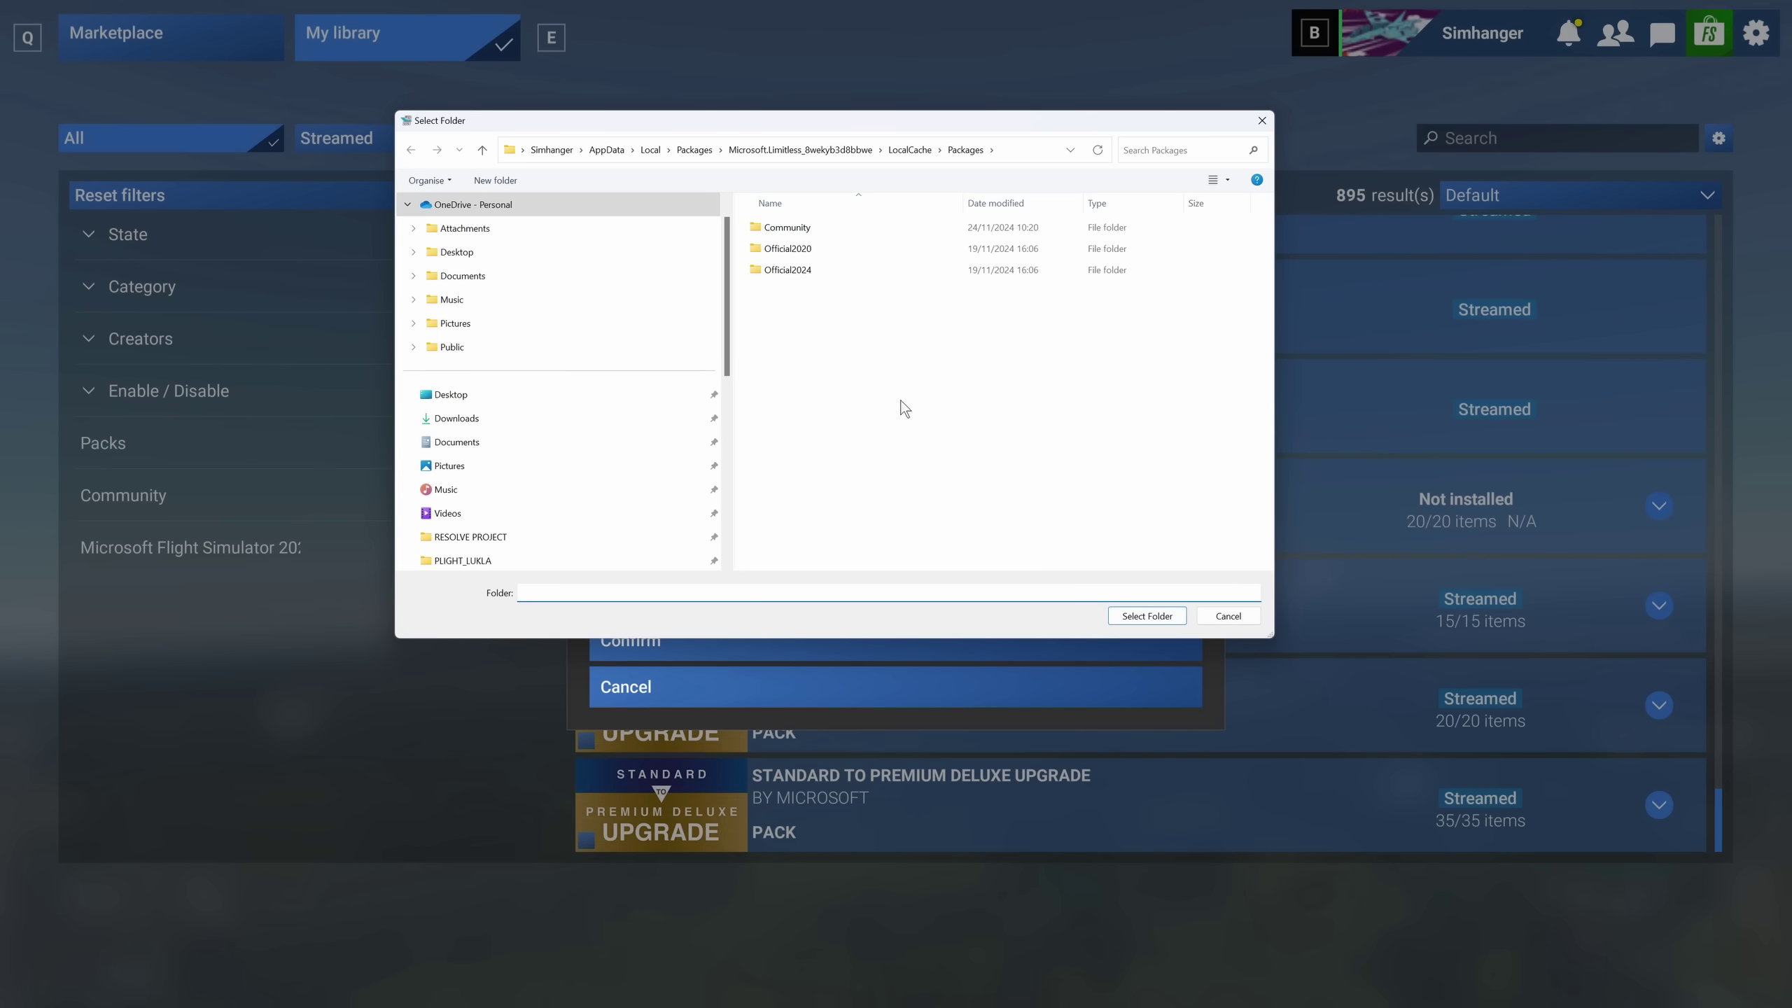
{"action": "left_click", "coordinate": [515, 152]}
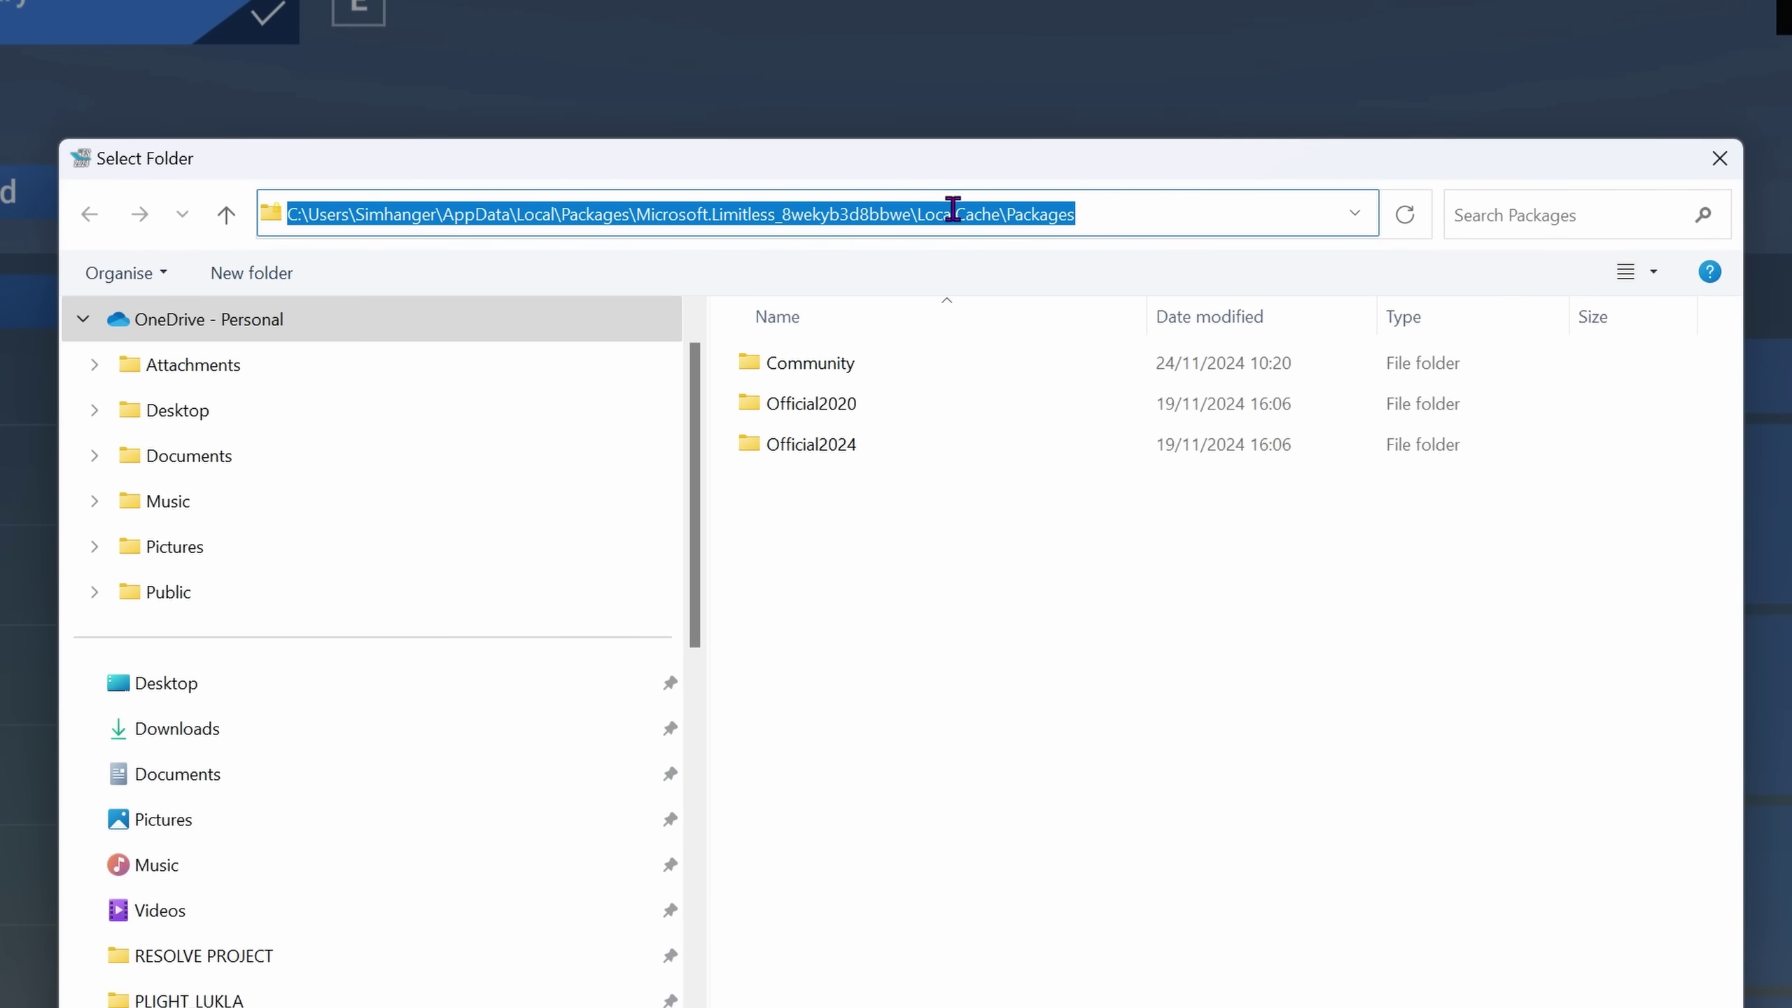
{"action": "left_click", "coordinate": [1163, 212]}
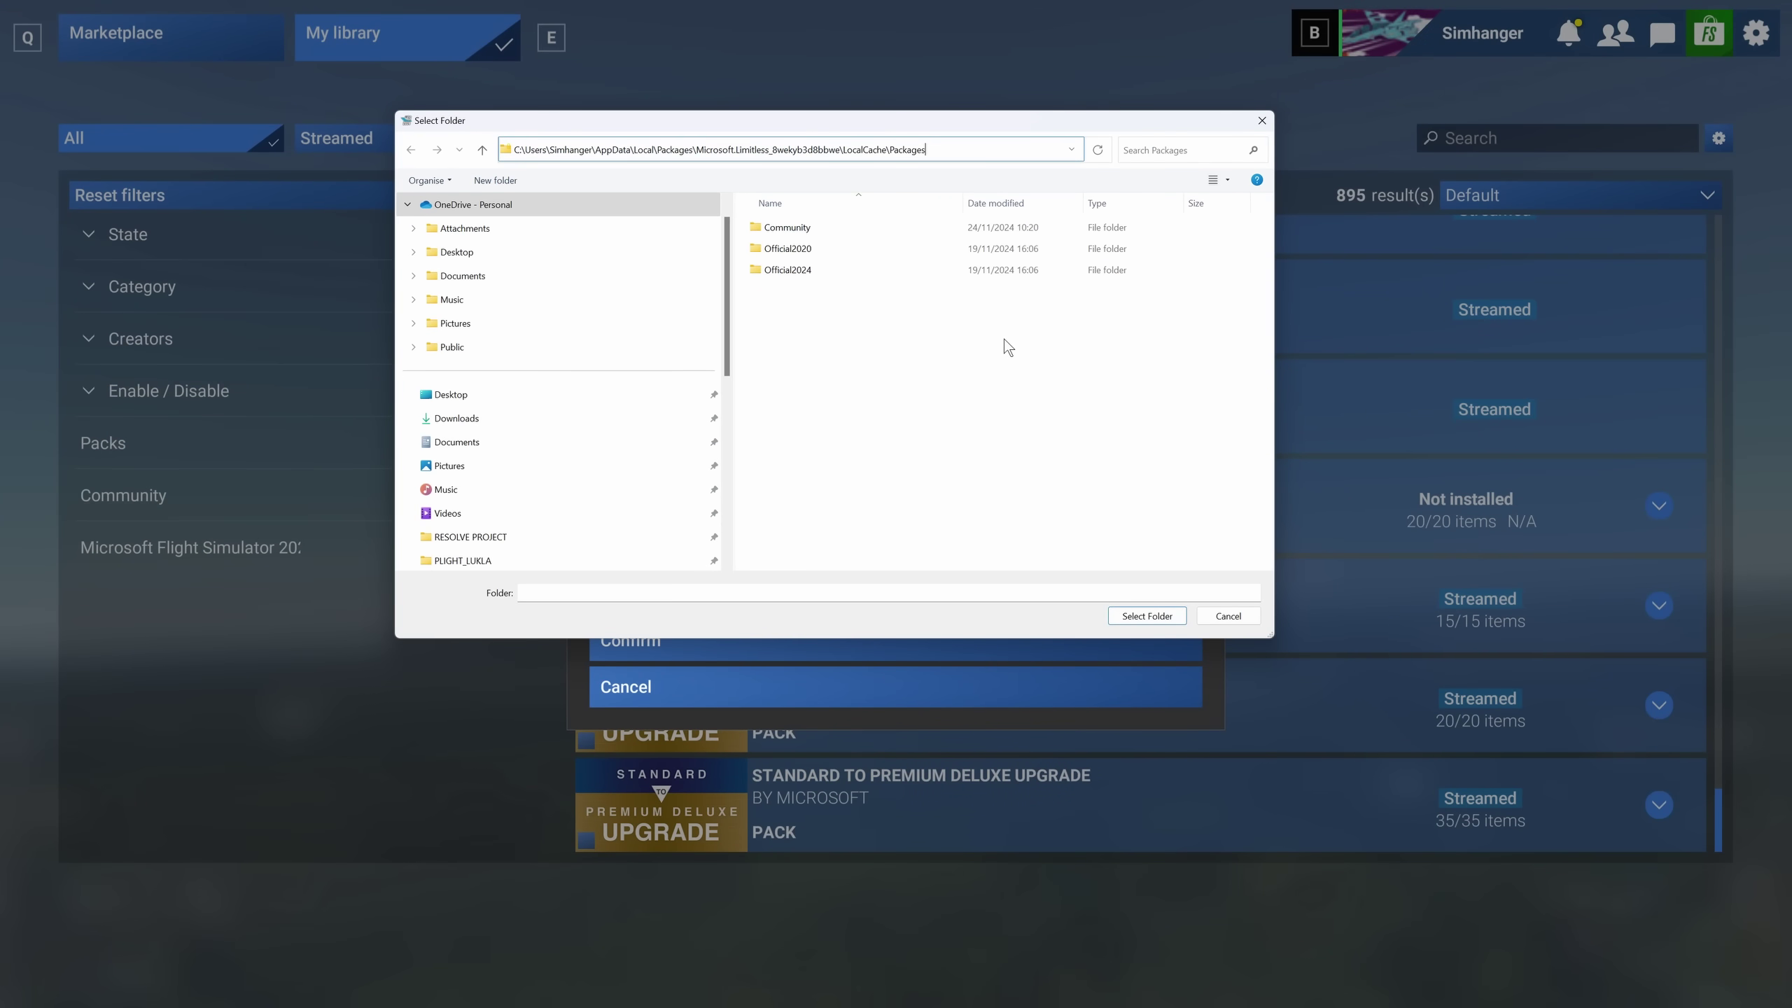
- Look through the Community, Official2020 and Official2024 folders in Packages, then close the picker unchanged
{"action": "double_click", "coordinate": [841, 229]}
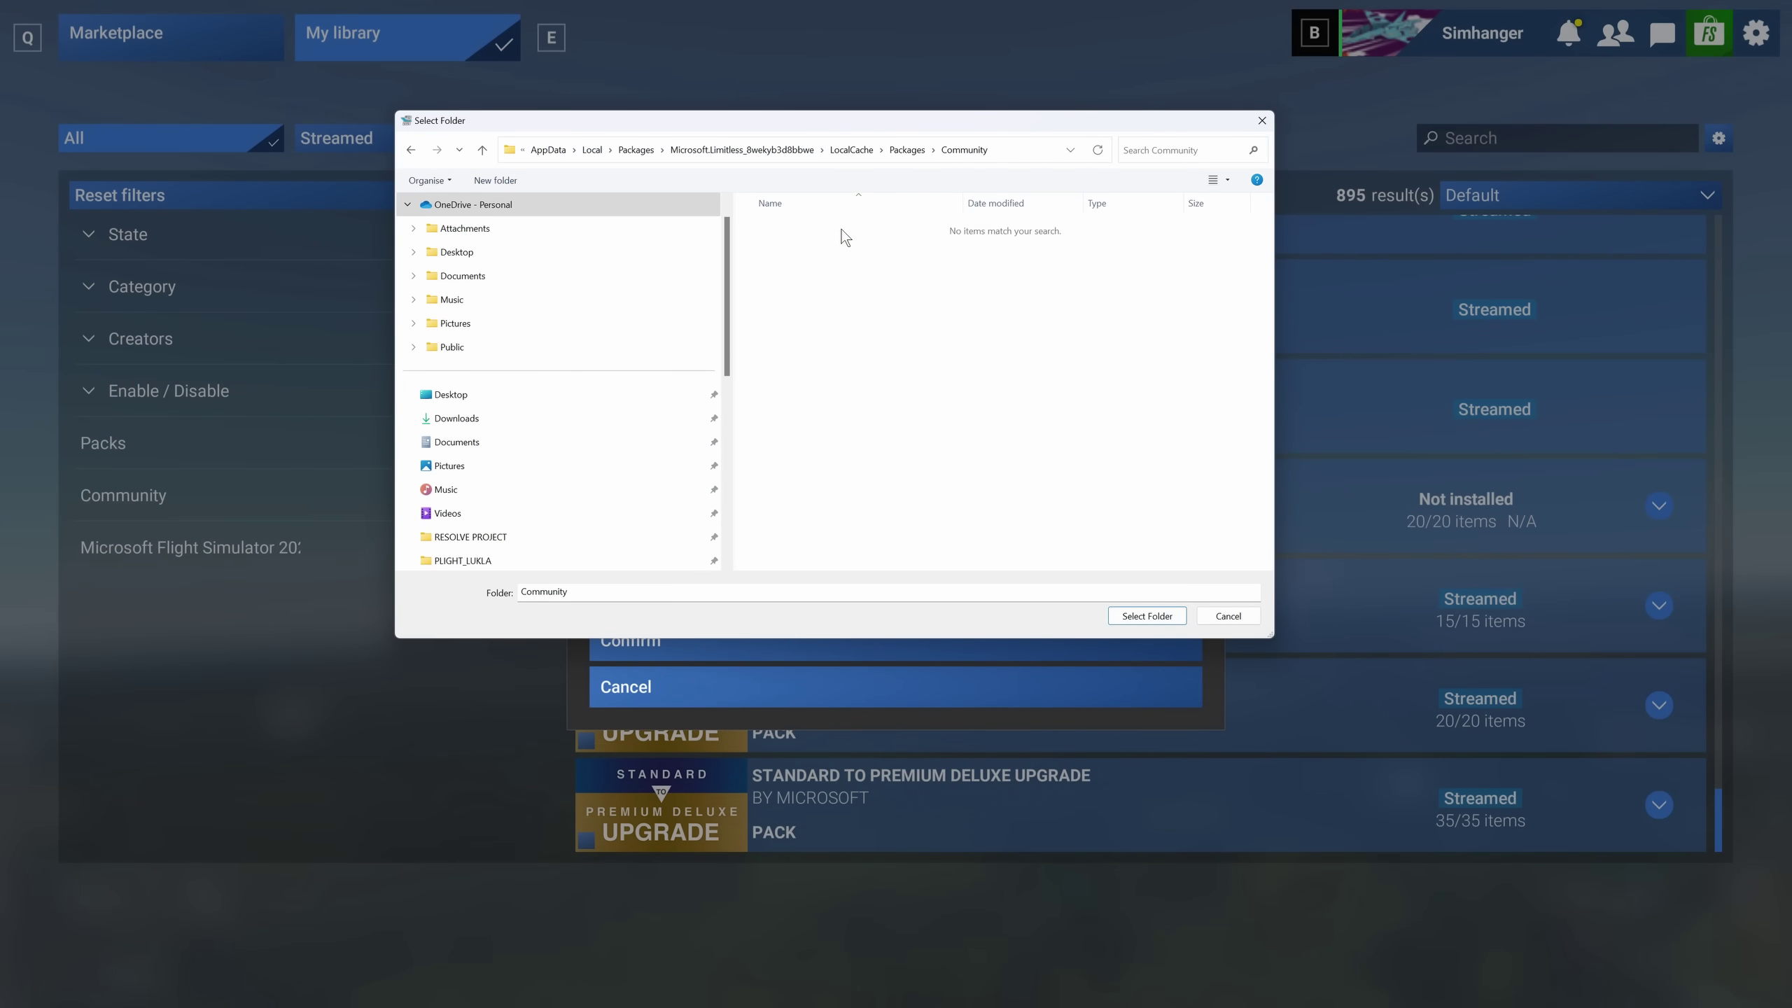
{"action": "left_click", "coordinate": [414, 151]}
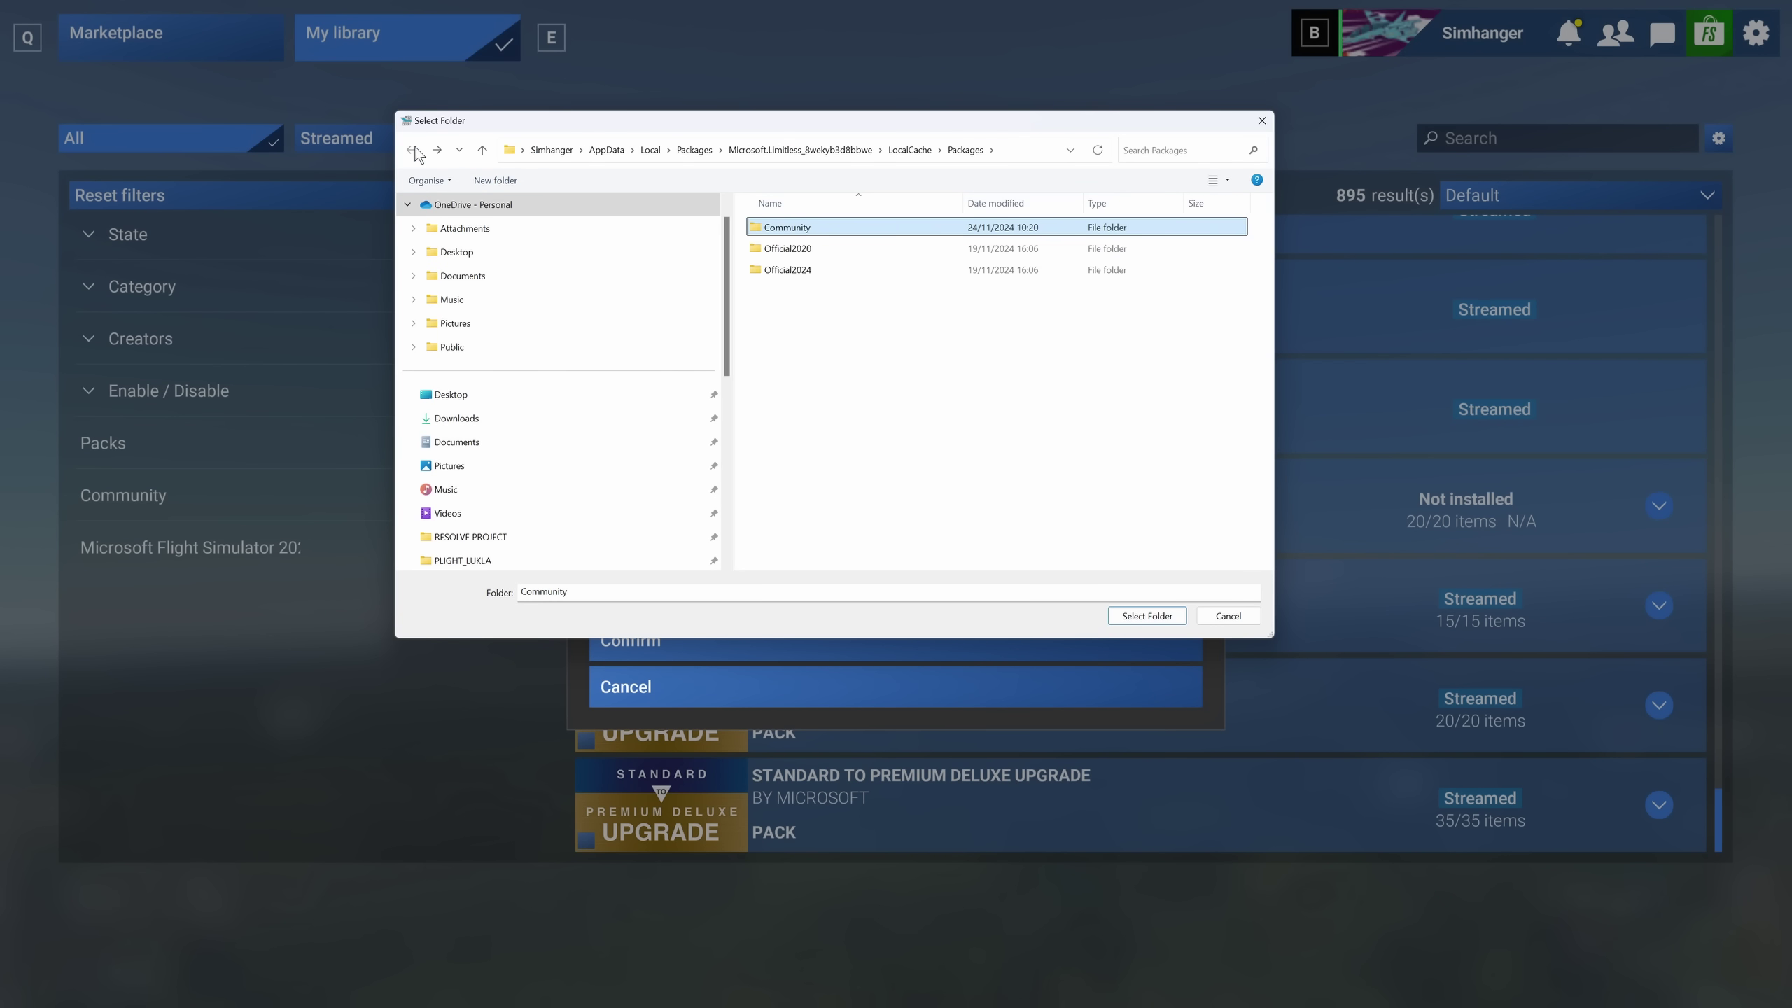
{"action": "left_click", "coordinate": [799, 252]}
{"action": "left_click", "coordinate": [813, 269]}
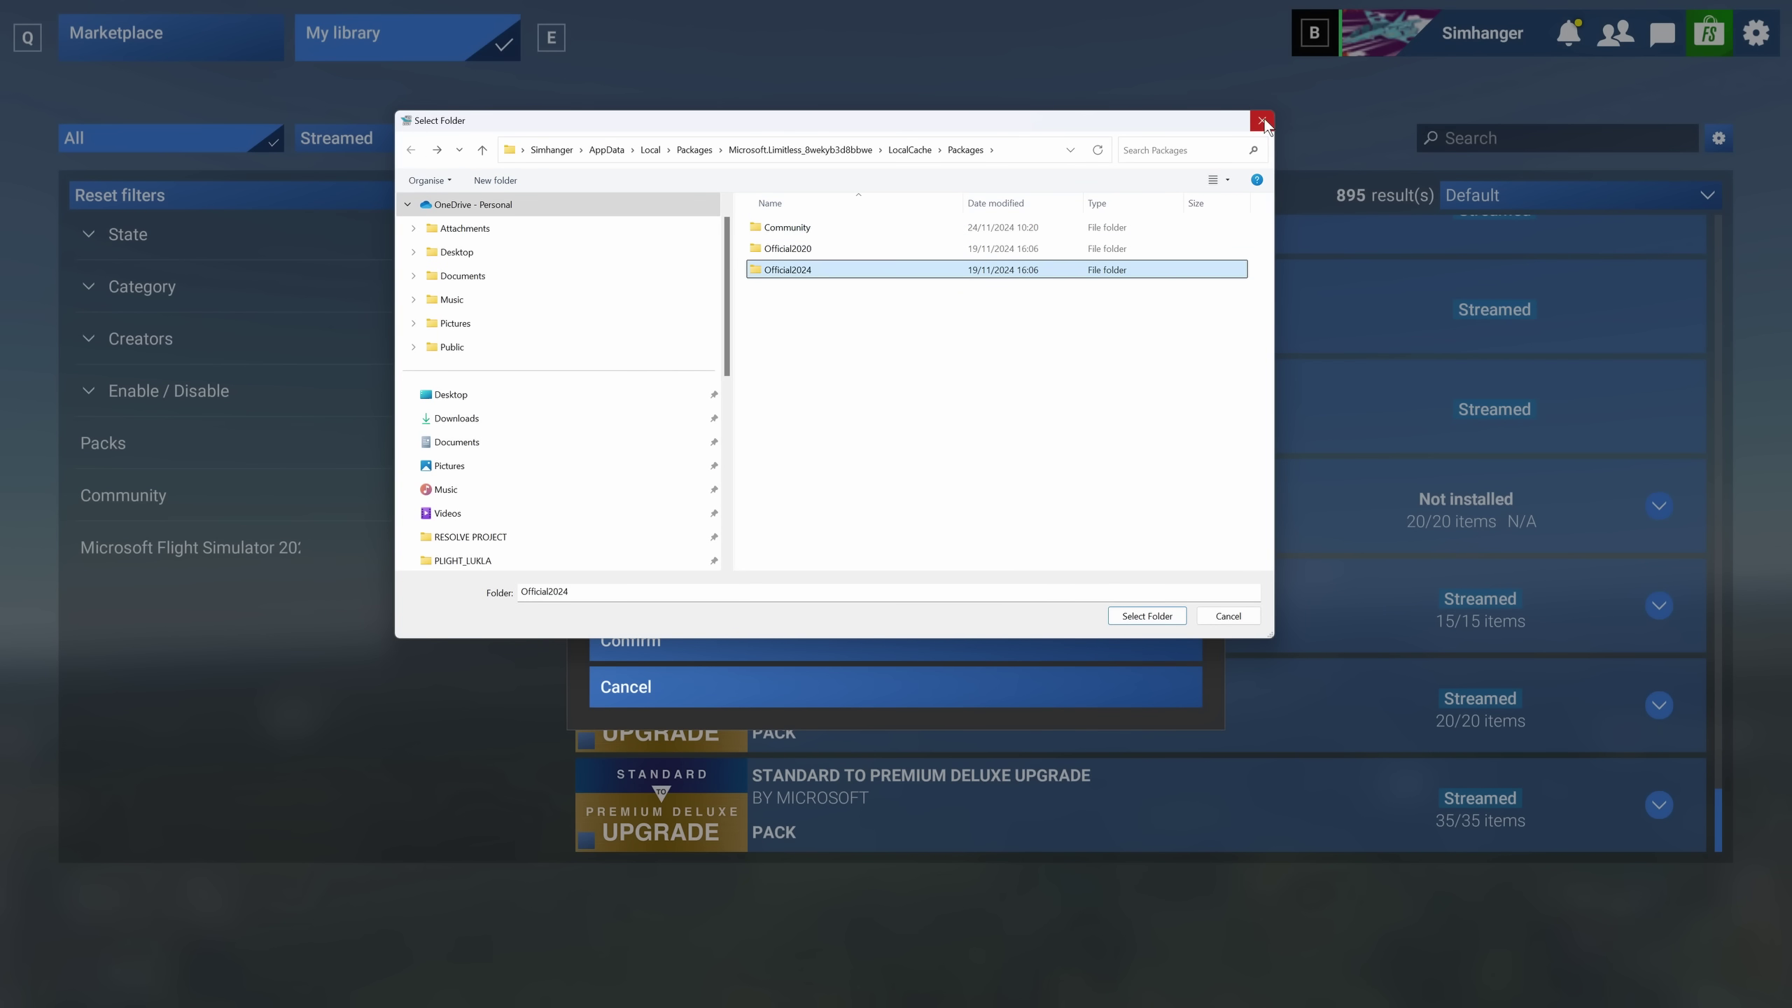
{"action": "left_click", "coordinate": [1262, 122]}
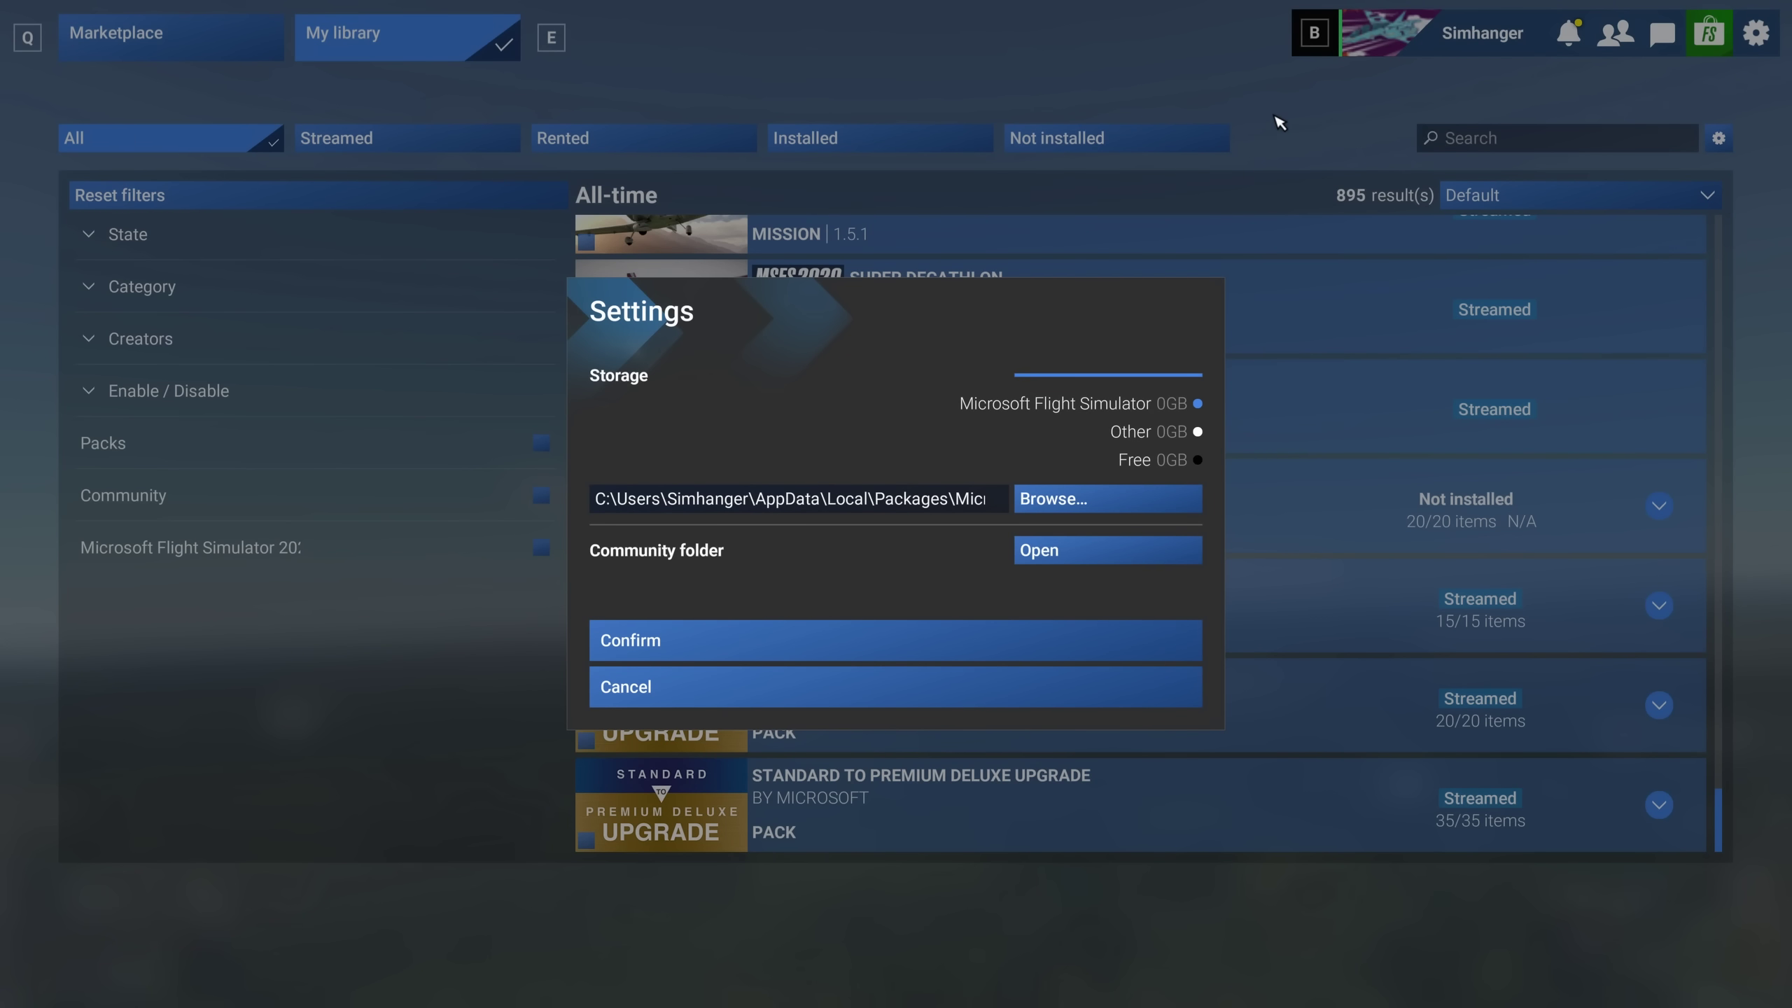
{"action": "left_click", "coordinate": [1051, 500]}
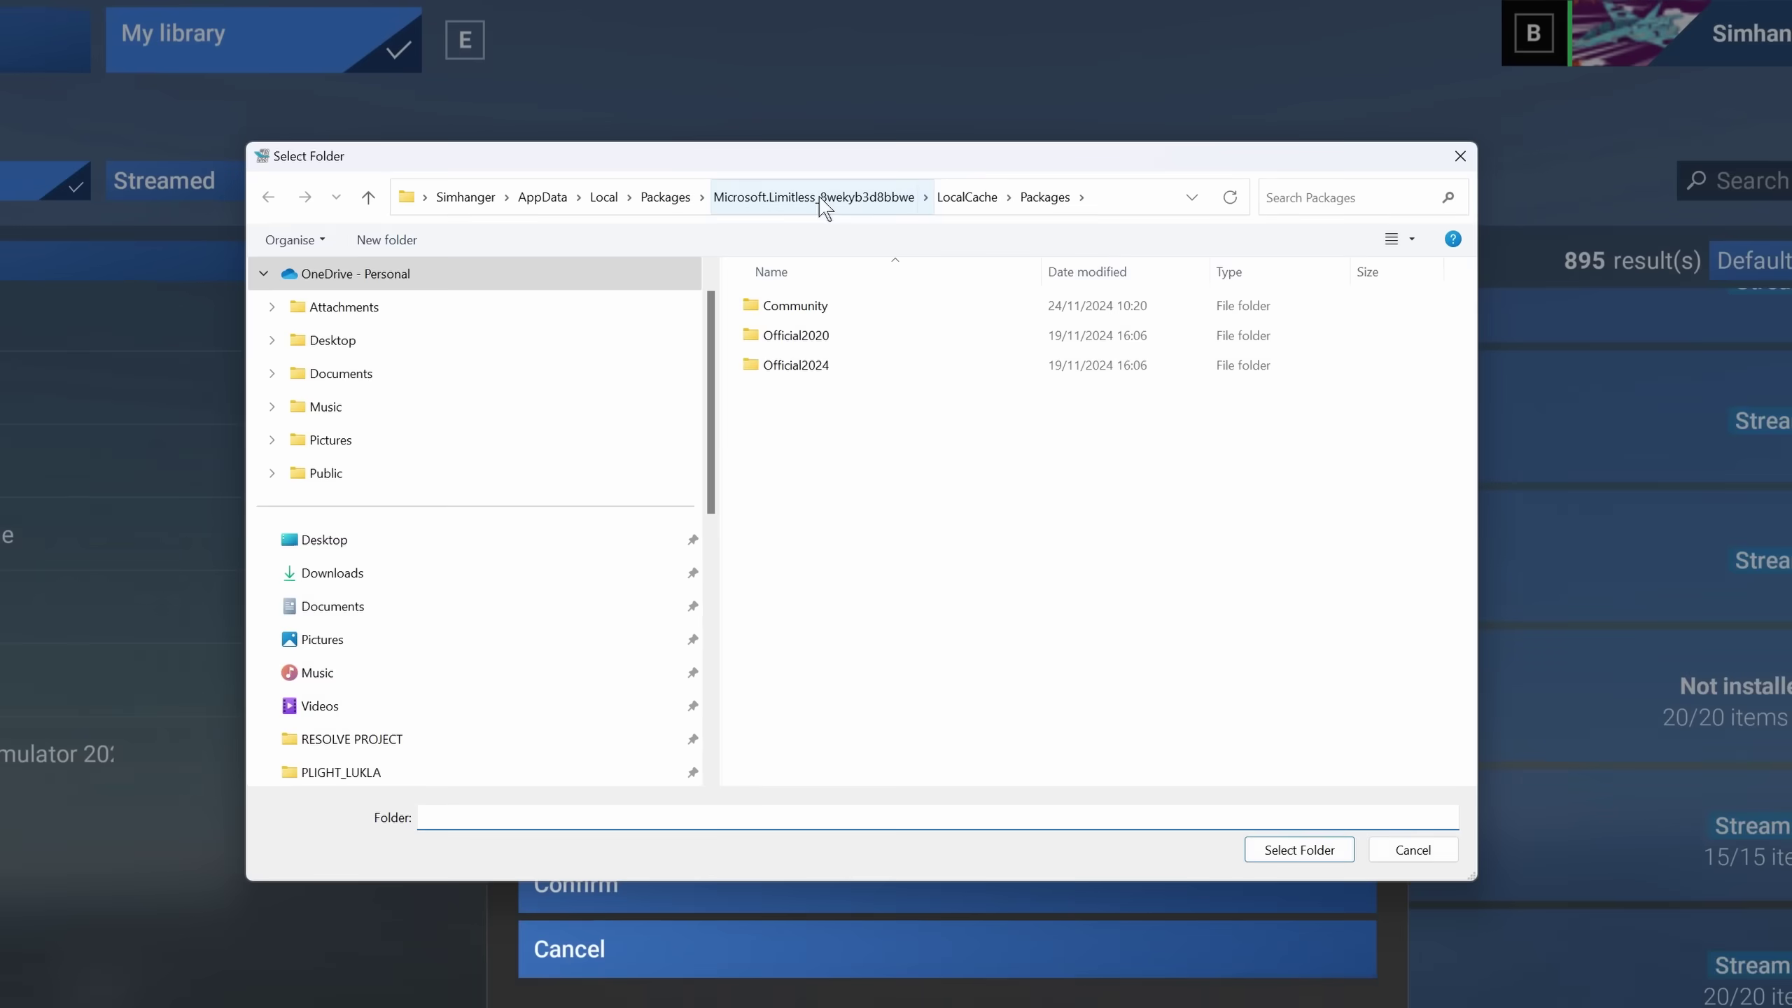
{"action": "left_click", "coordinate": [806, 151]}
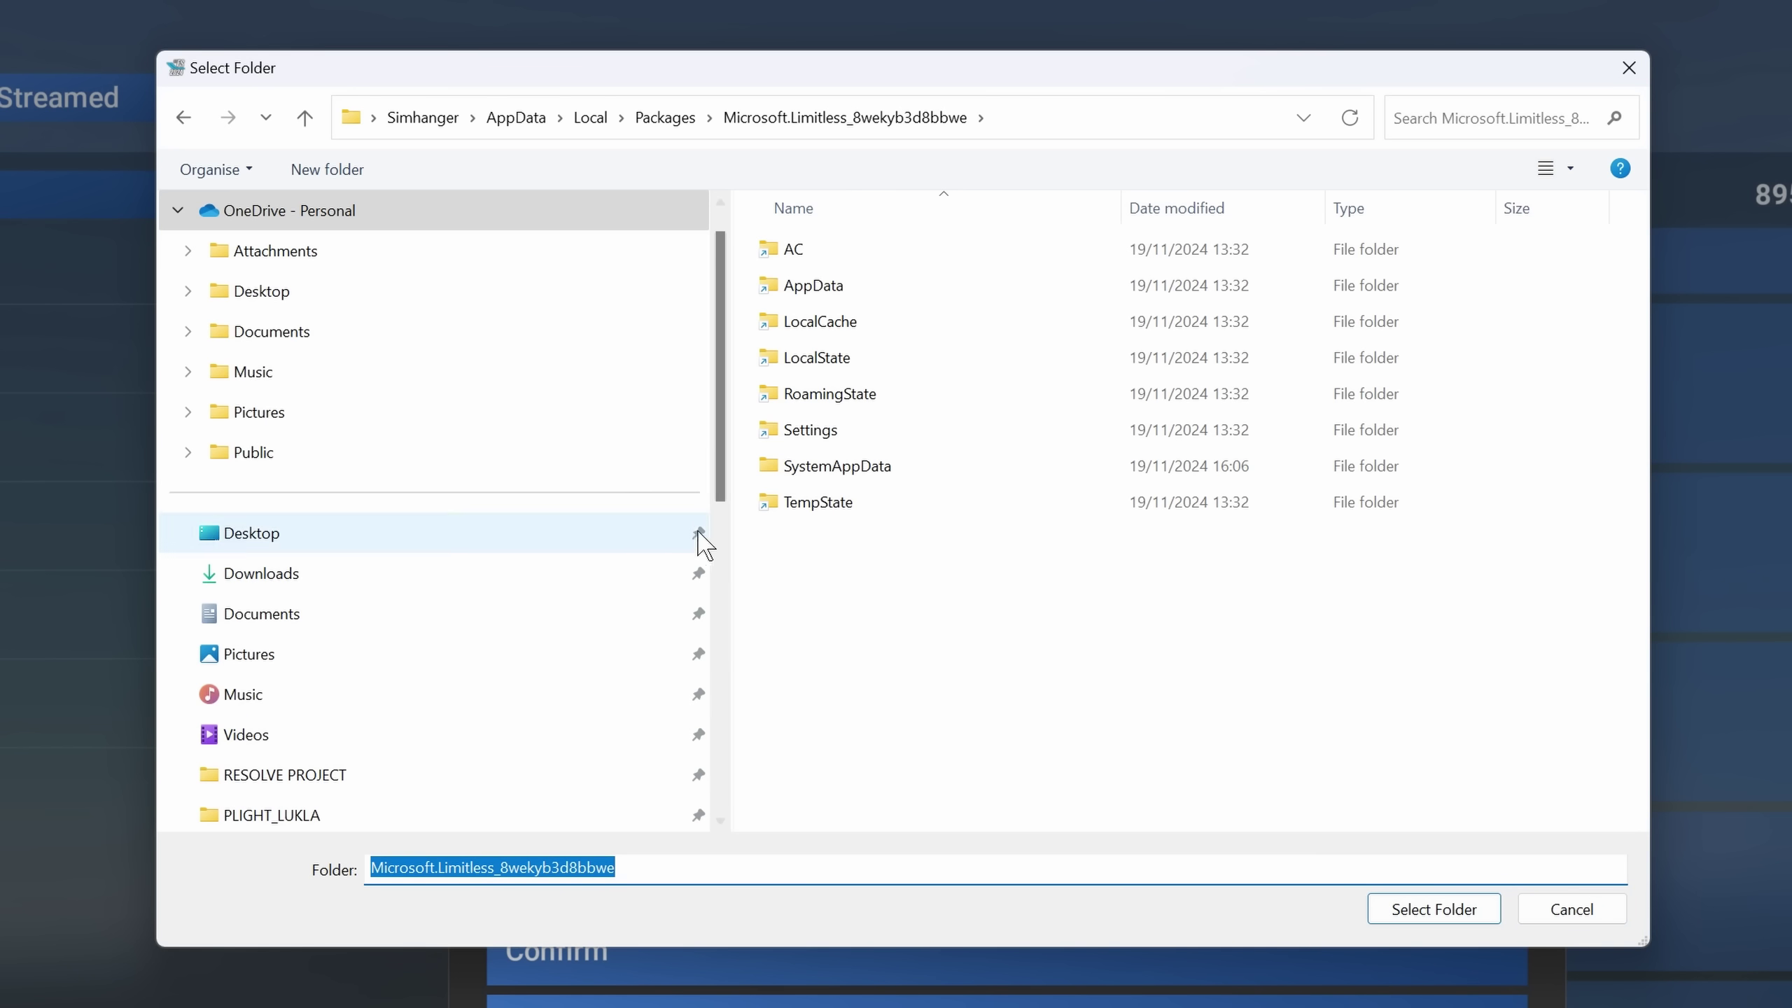
{"action": "left_click_drag", "start_coordinate": [722, 487], "coordinate": [748, 847]}
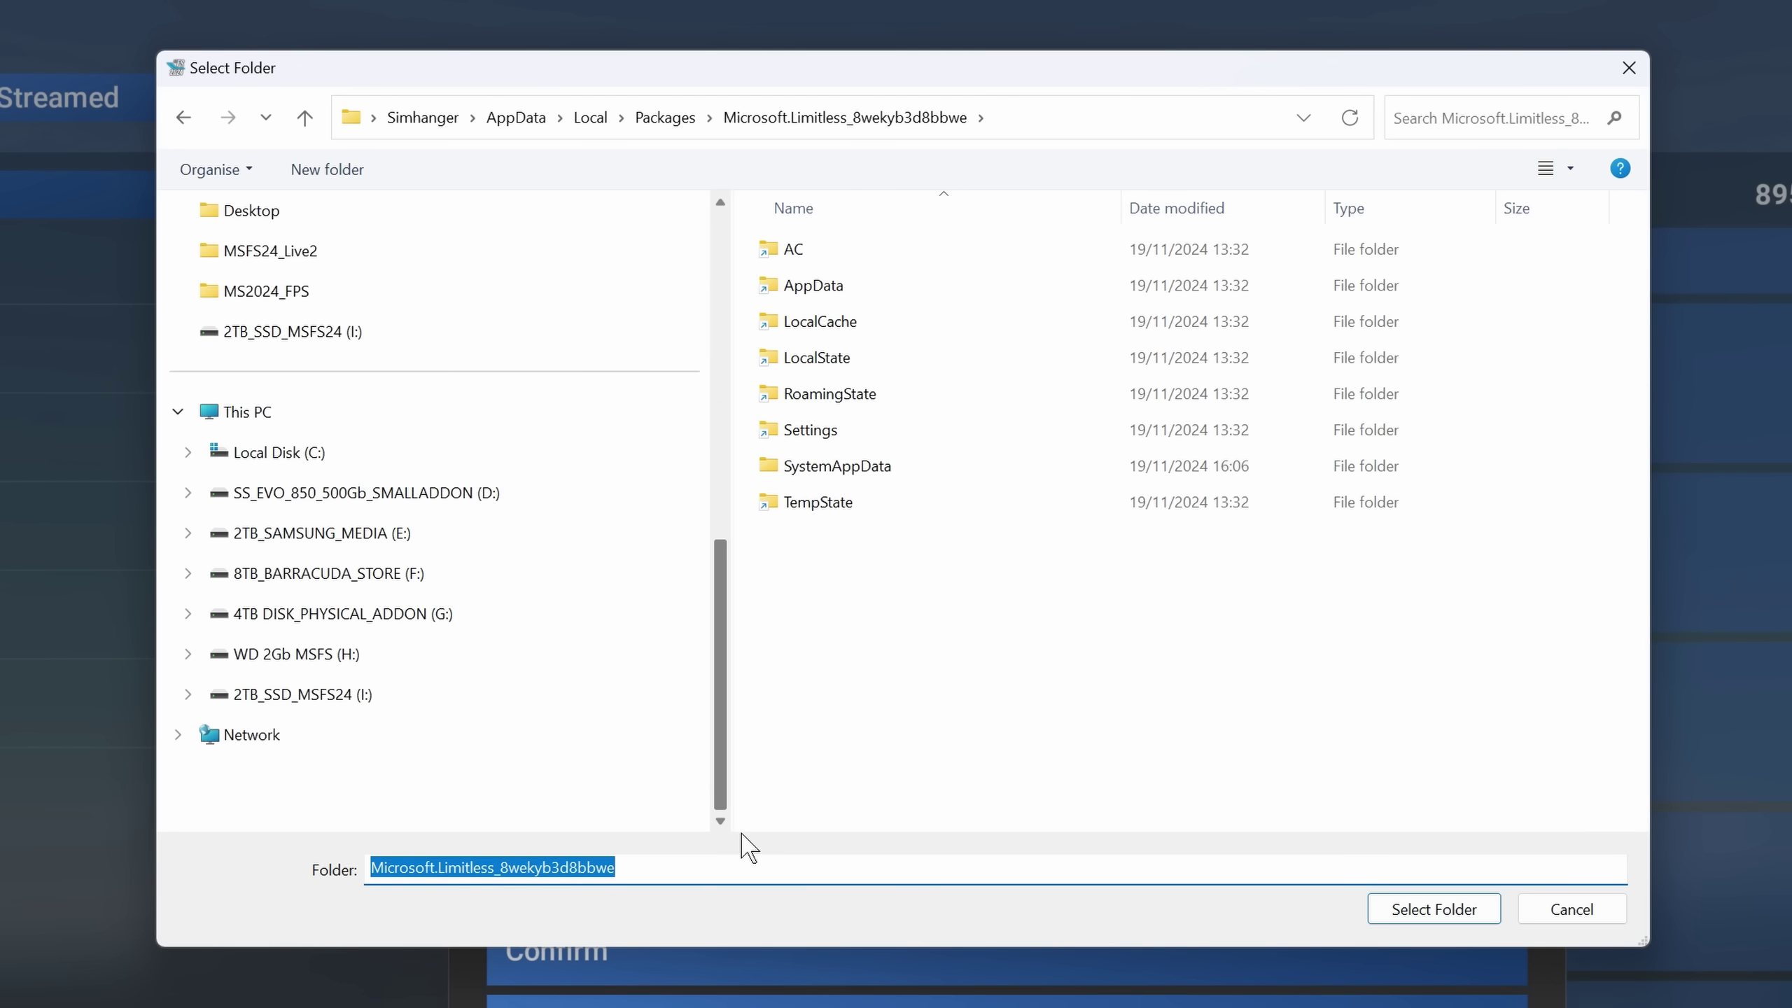
{"action": "left_click", "coordinate": [392, 693]}
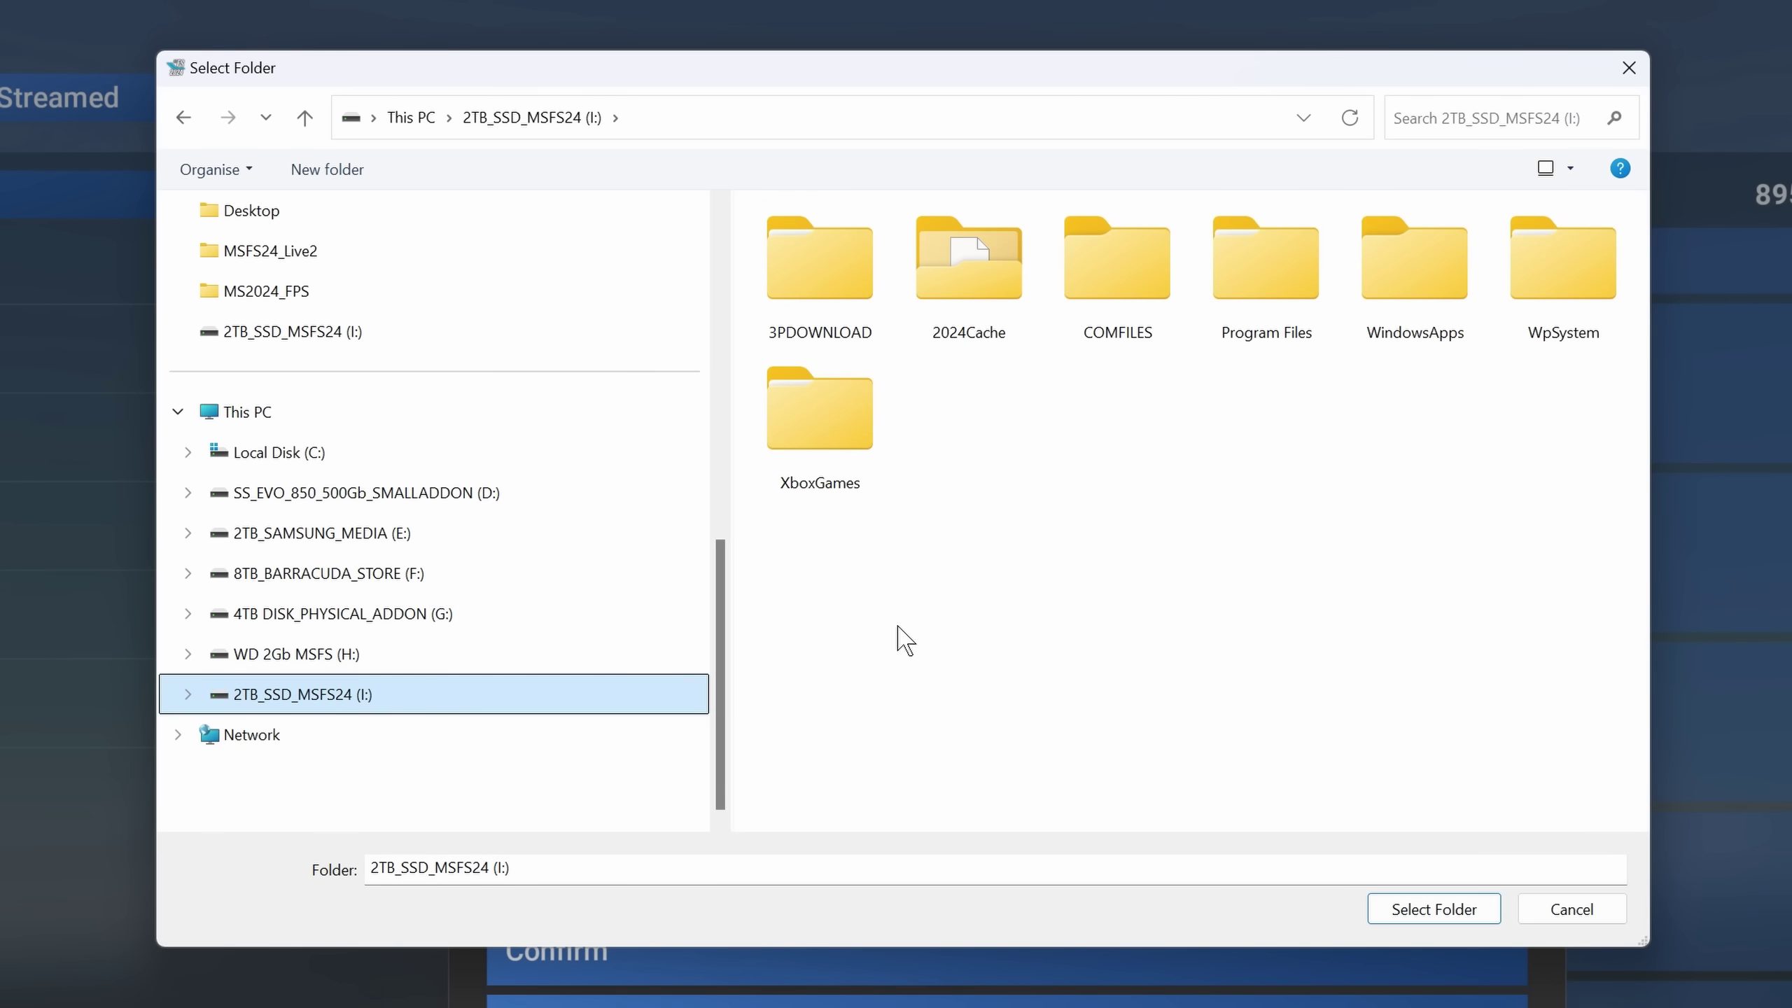
{"action": "double_click", "coordinate": [1561, 282]}
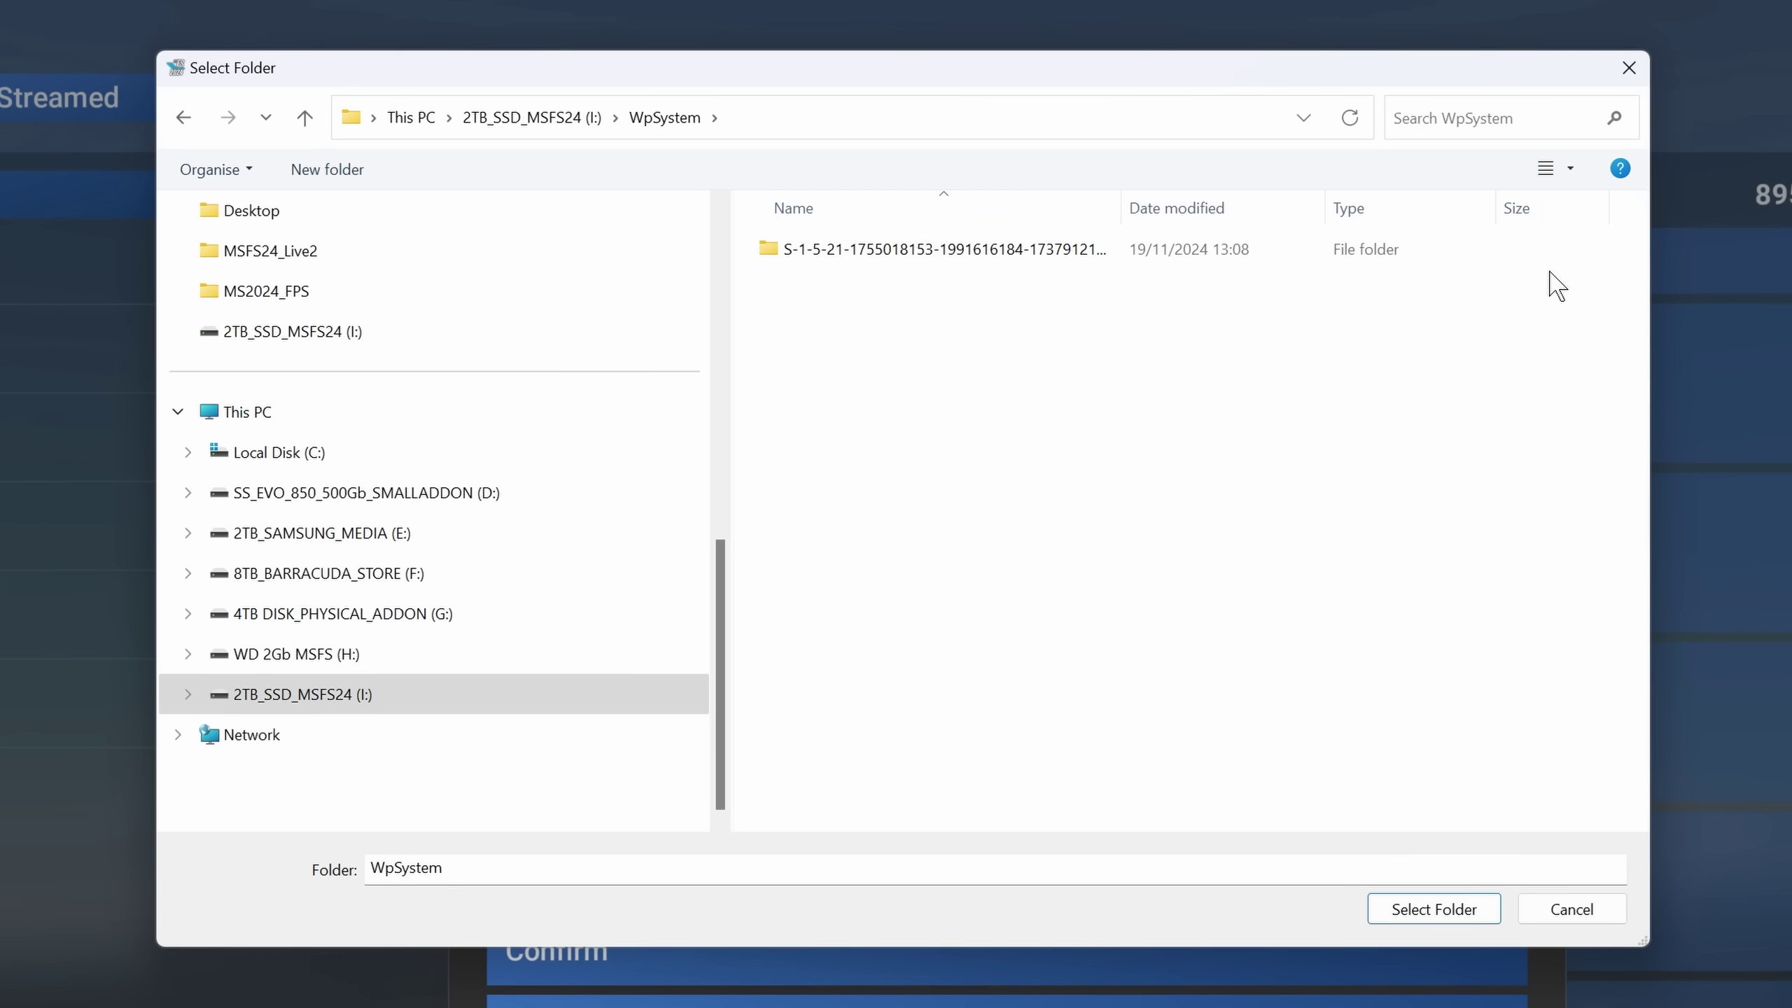
{"action": "double_click", "coordinate": [1111, 252]}
{"action": "double_click", "coordinate": [1111, 252]}
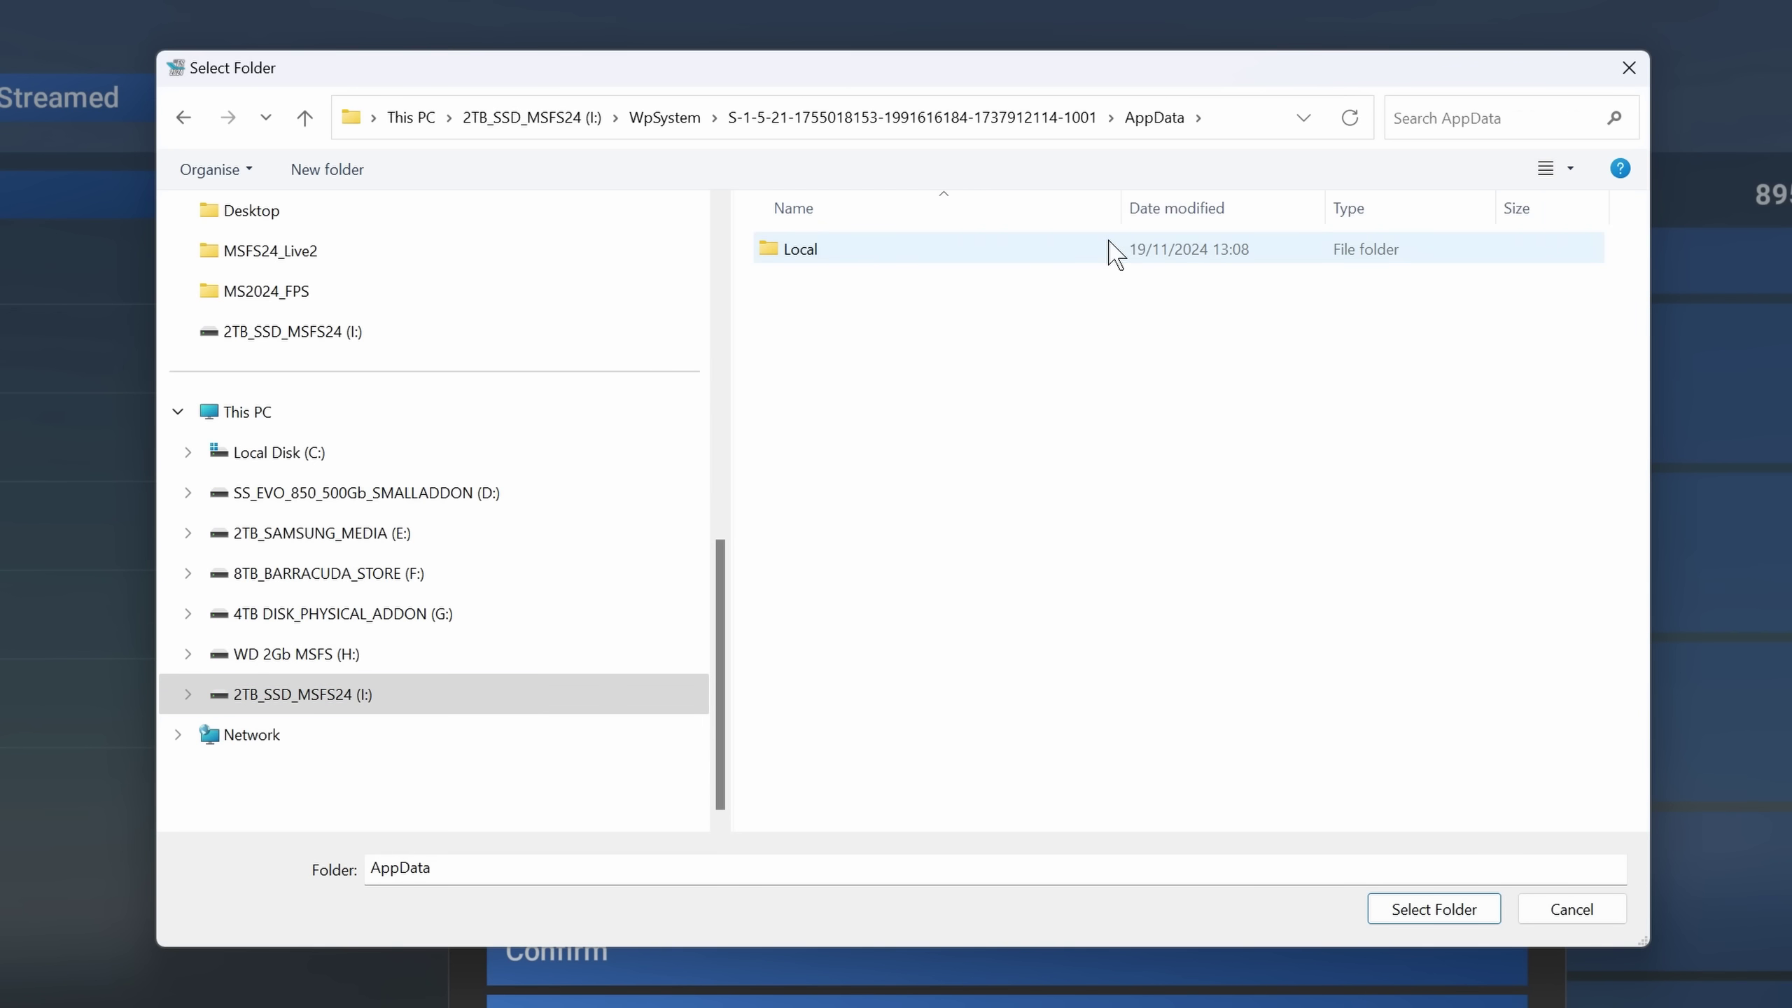
{"action": "double_click", "coordinate": [1111, 252]}
{"action": "double_click", "coordinate": [1112, 252]}
{"action": "double_click", "coordinate": [1112, 252]}
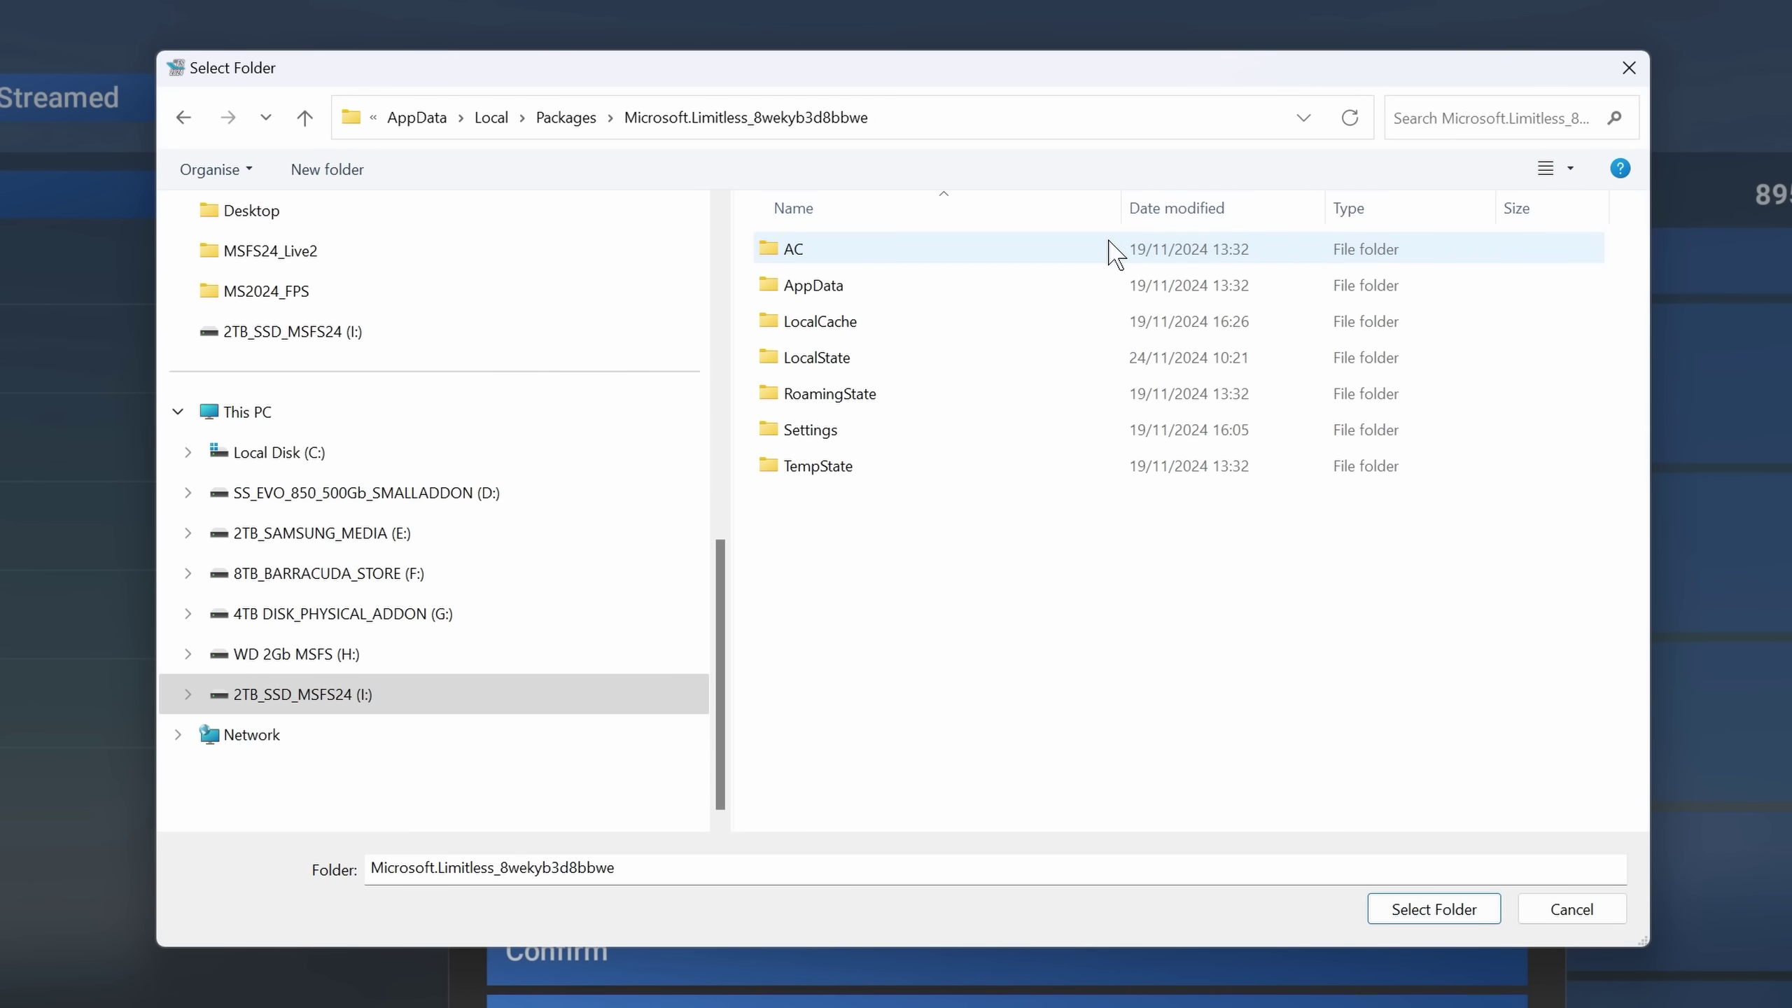
{"action": "double_click", "coordinate": [1104, 324]}
{"action": "double_click", "coordinate": [988, 251]}
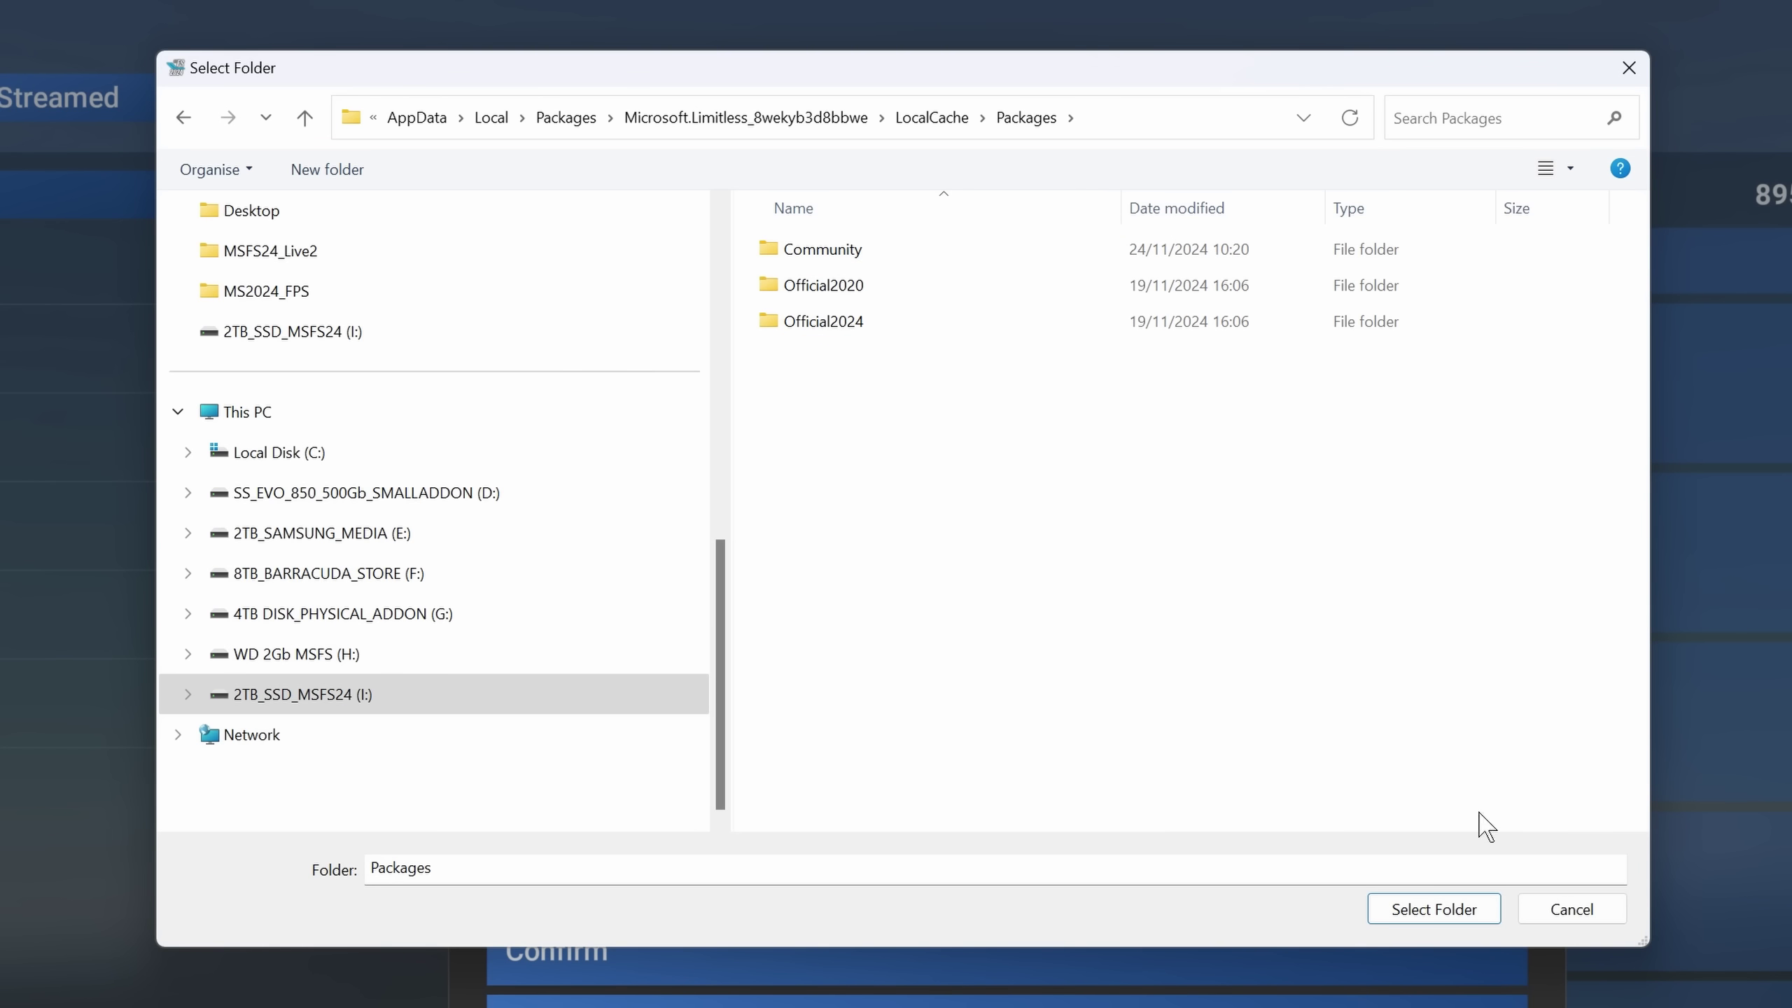
{"action": "left_click", "coordinate": [1574, 912]}
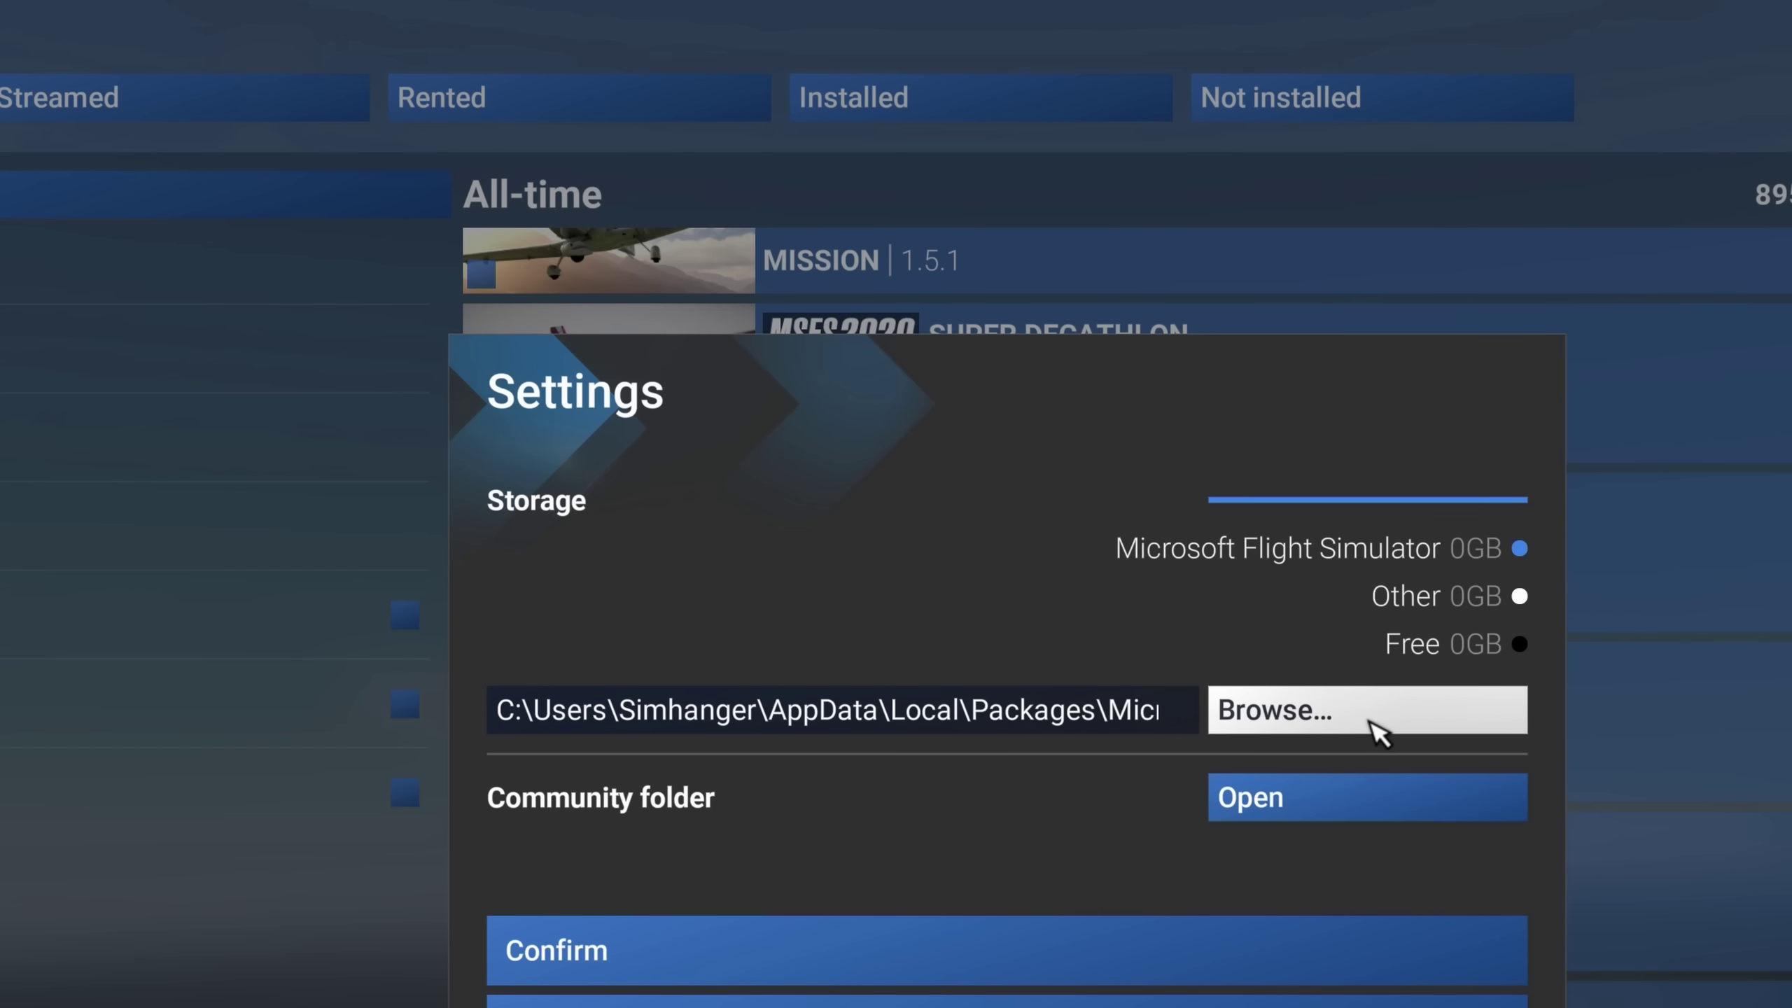
- Select the empty COMFILES folder on drive I: and confirm I:\COMFILES as the content storage path
{"action": "left_click", "coordinate": [1373, 729]}
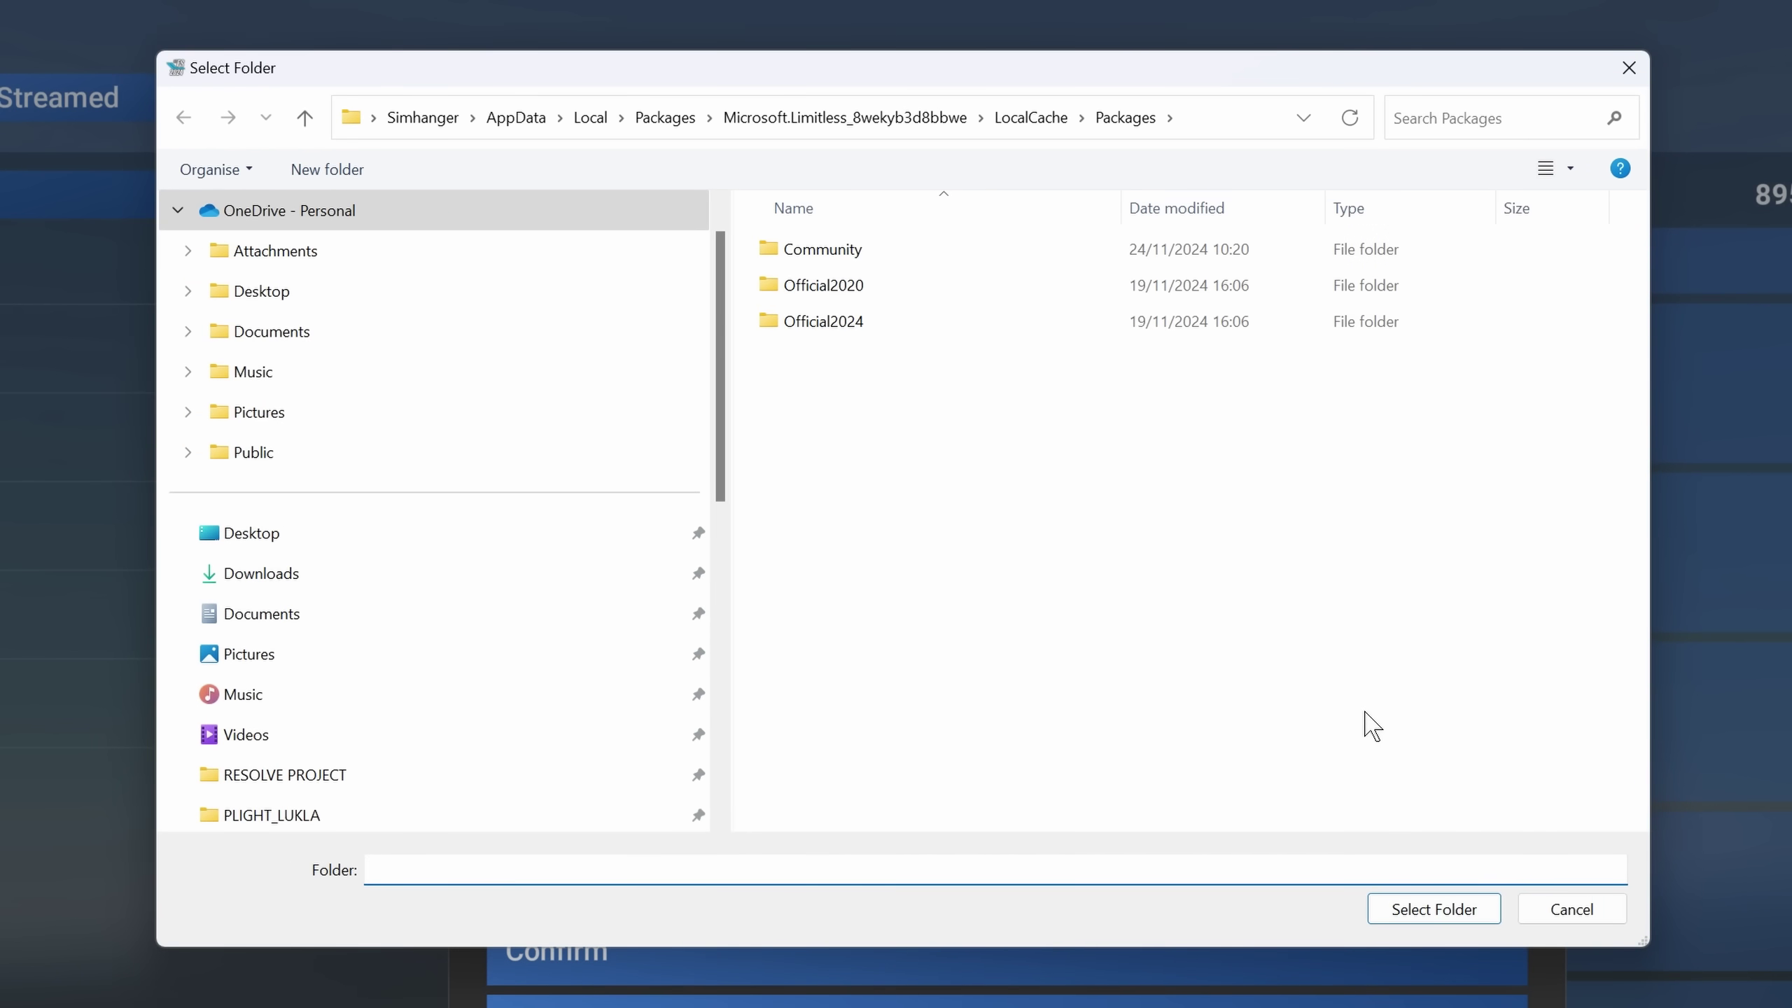
{"action": "left_click_drag", "start_coordinate": [724, 504], "coordinate": [713, 801]}
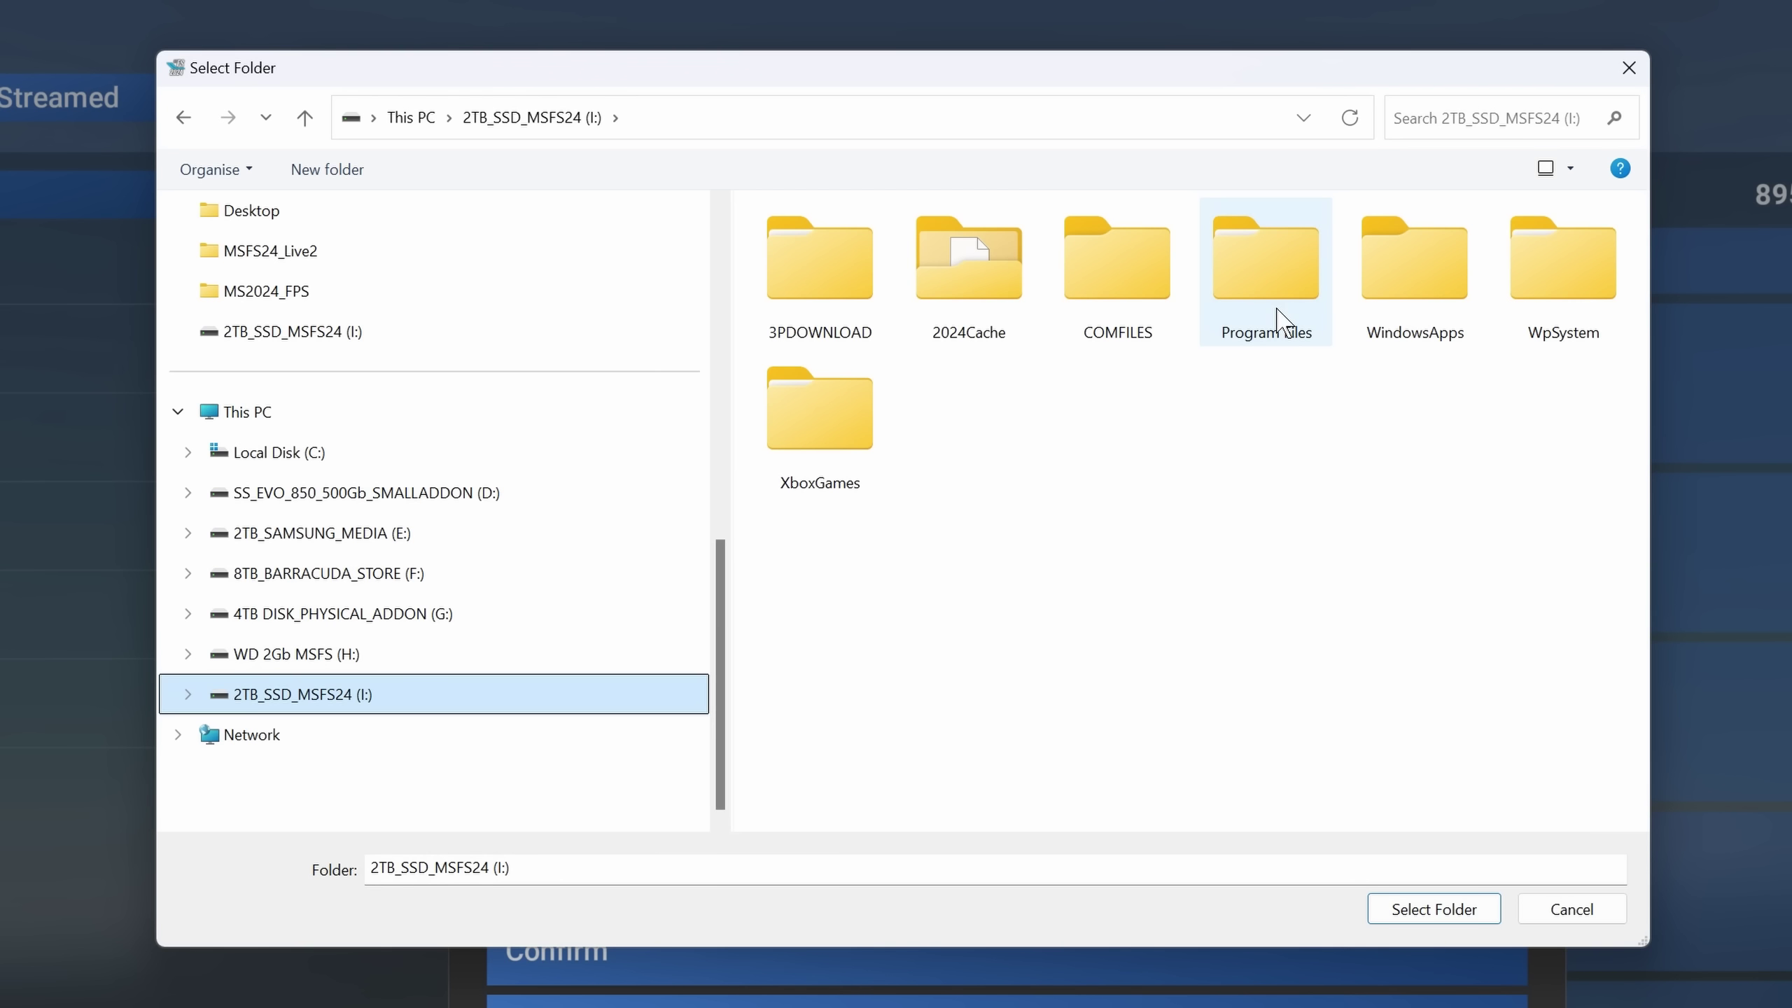
{"action": "left_click", "coordinate": [1126, 285]}
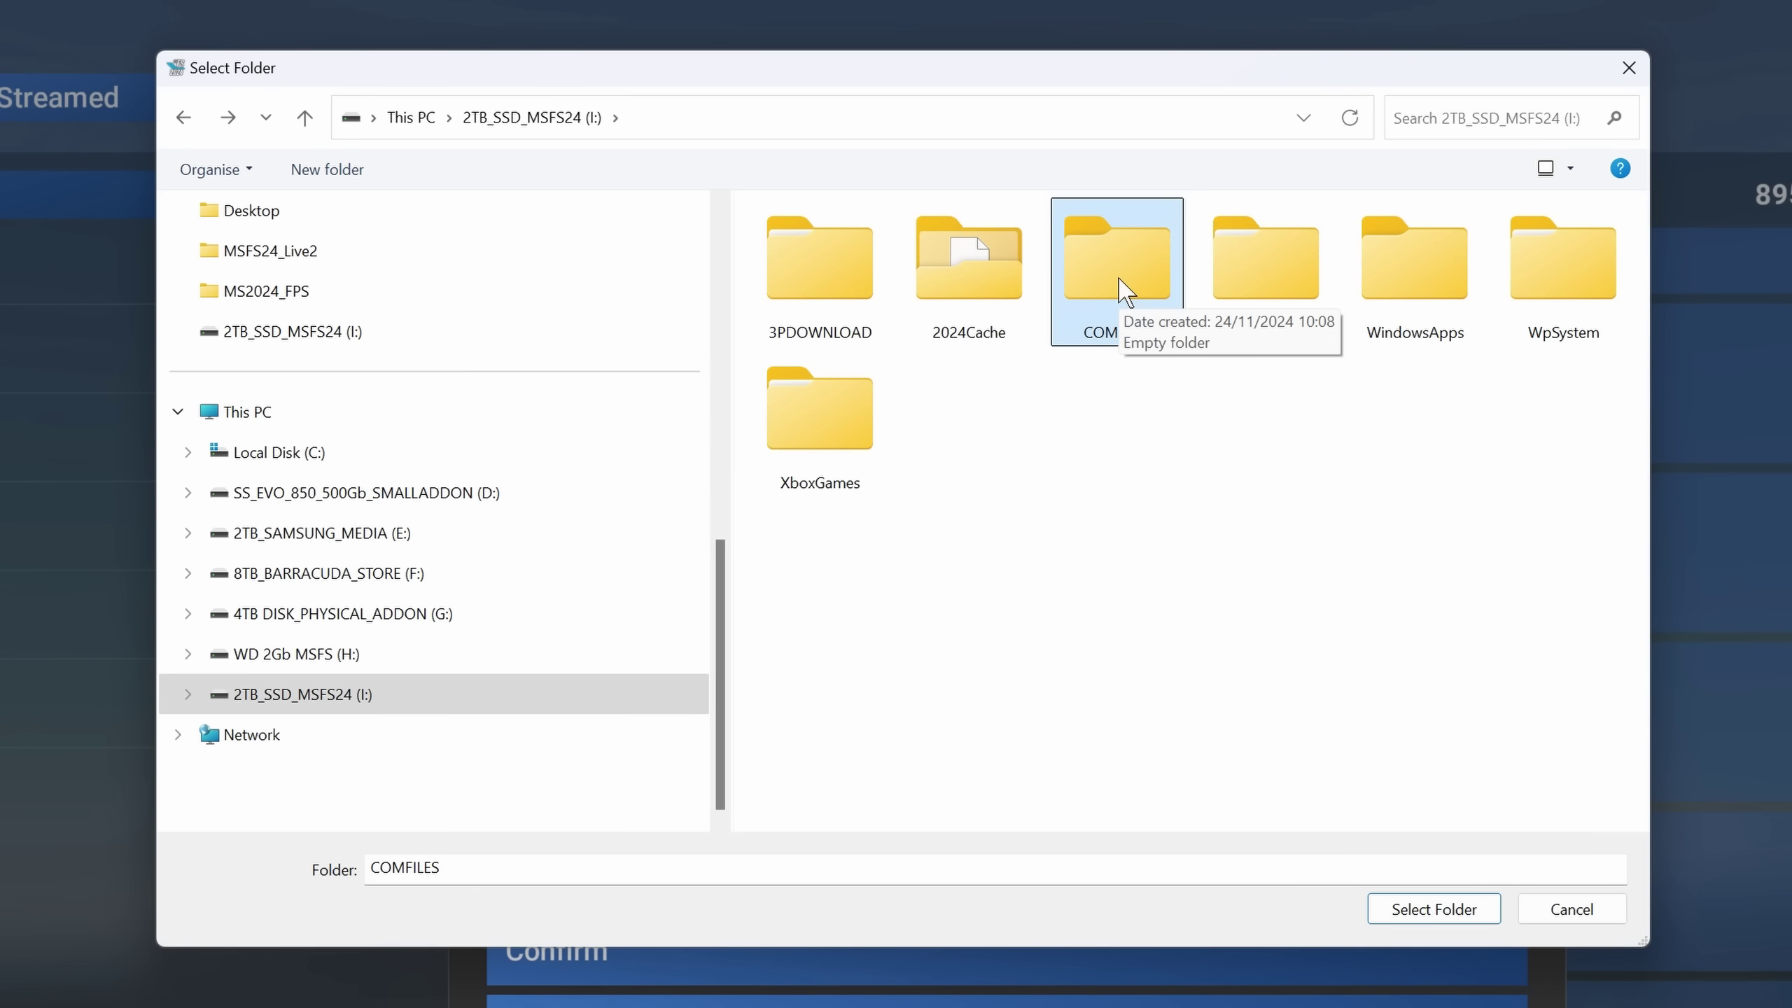
{"action": "left_click", "coordinate": [1432, 909]}
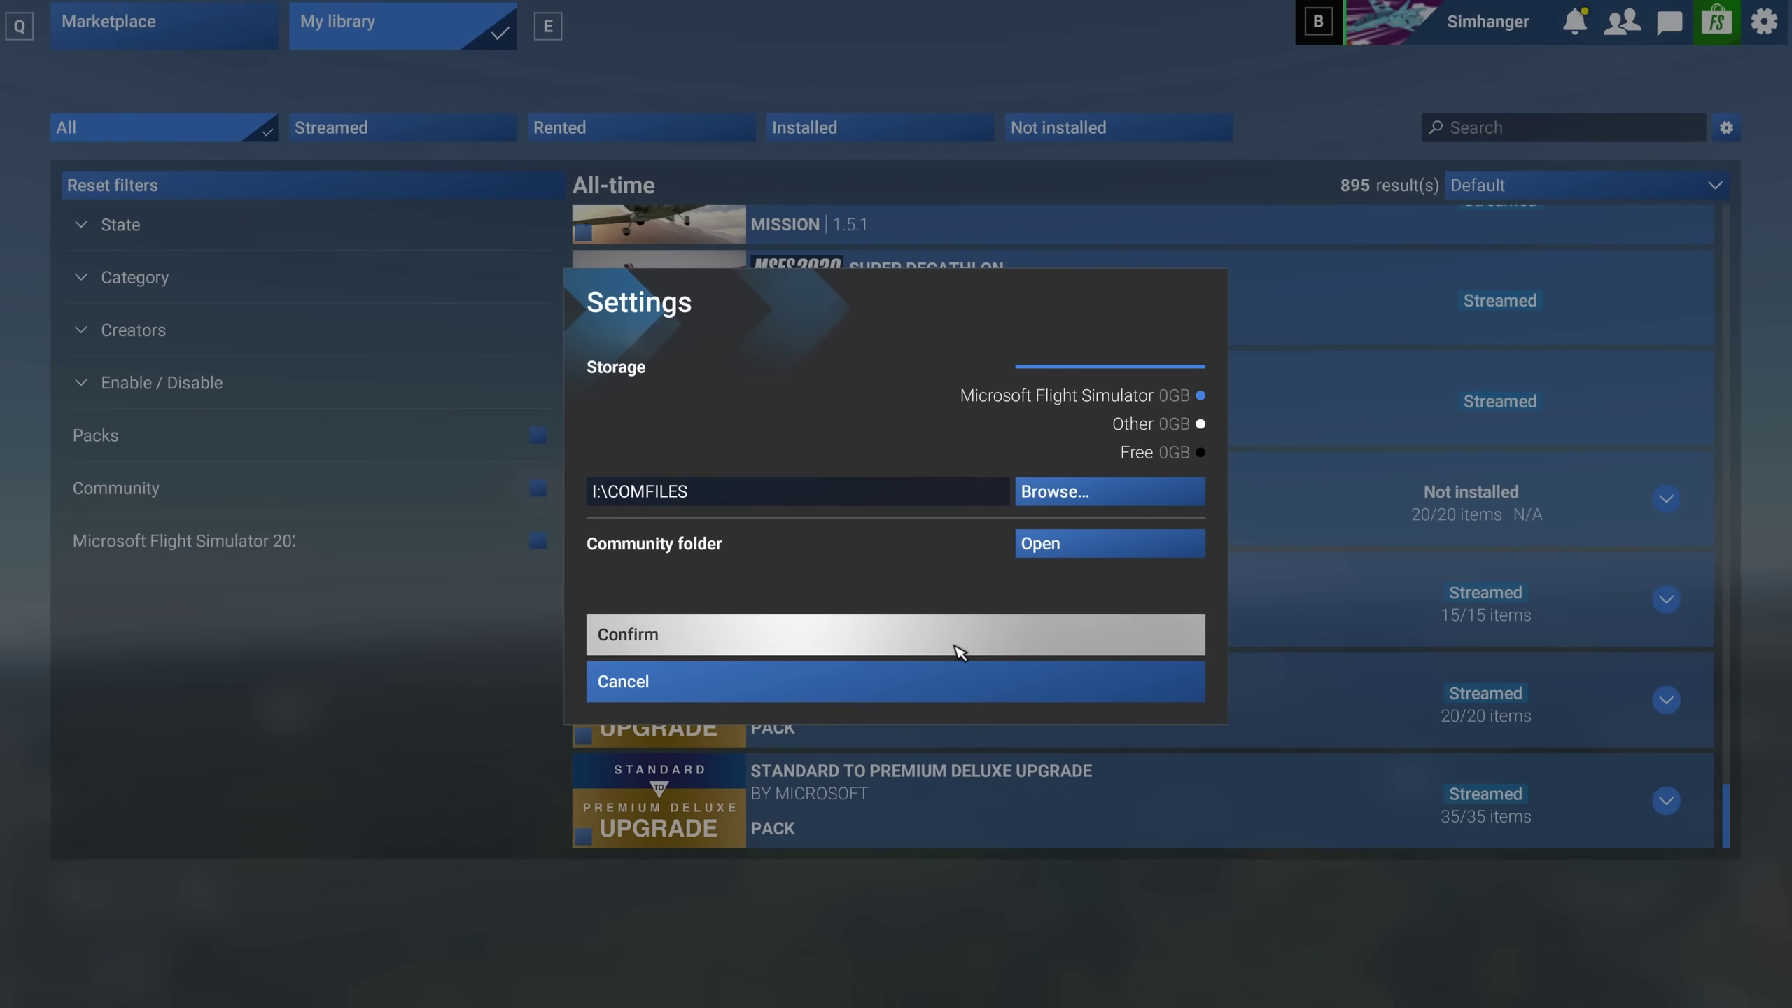
{"action": "left_click", "coordinate": [879, 634]}
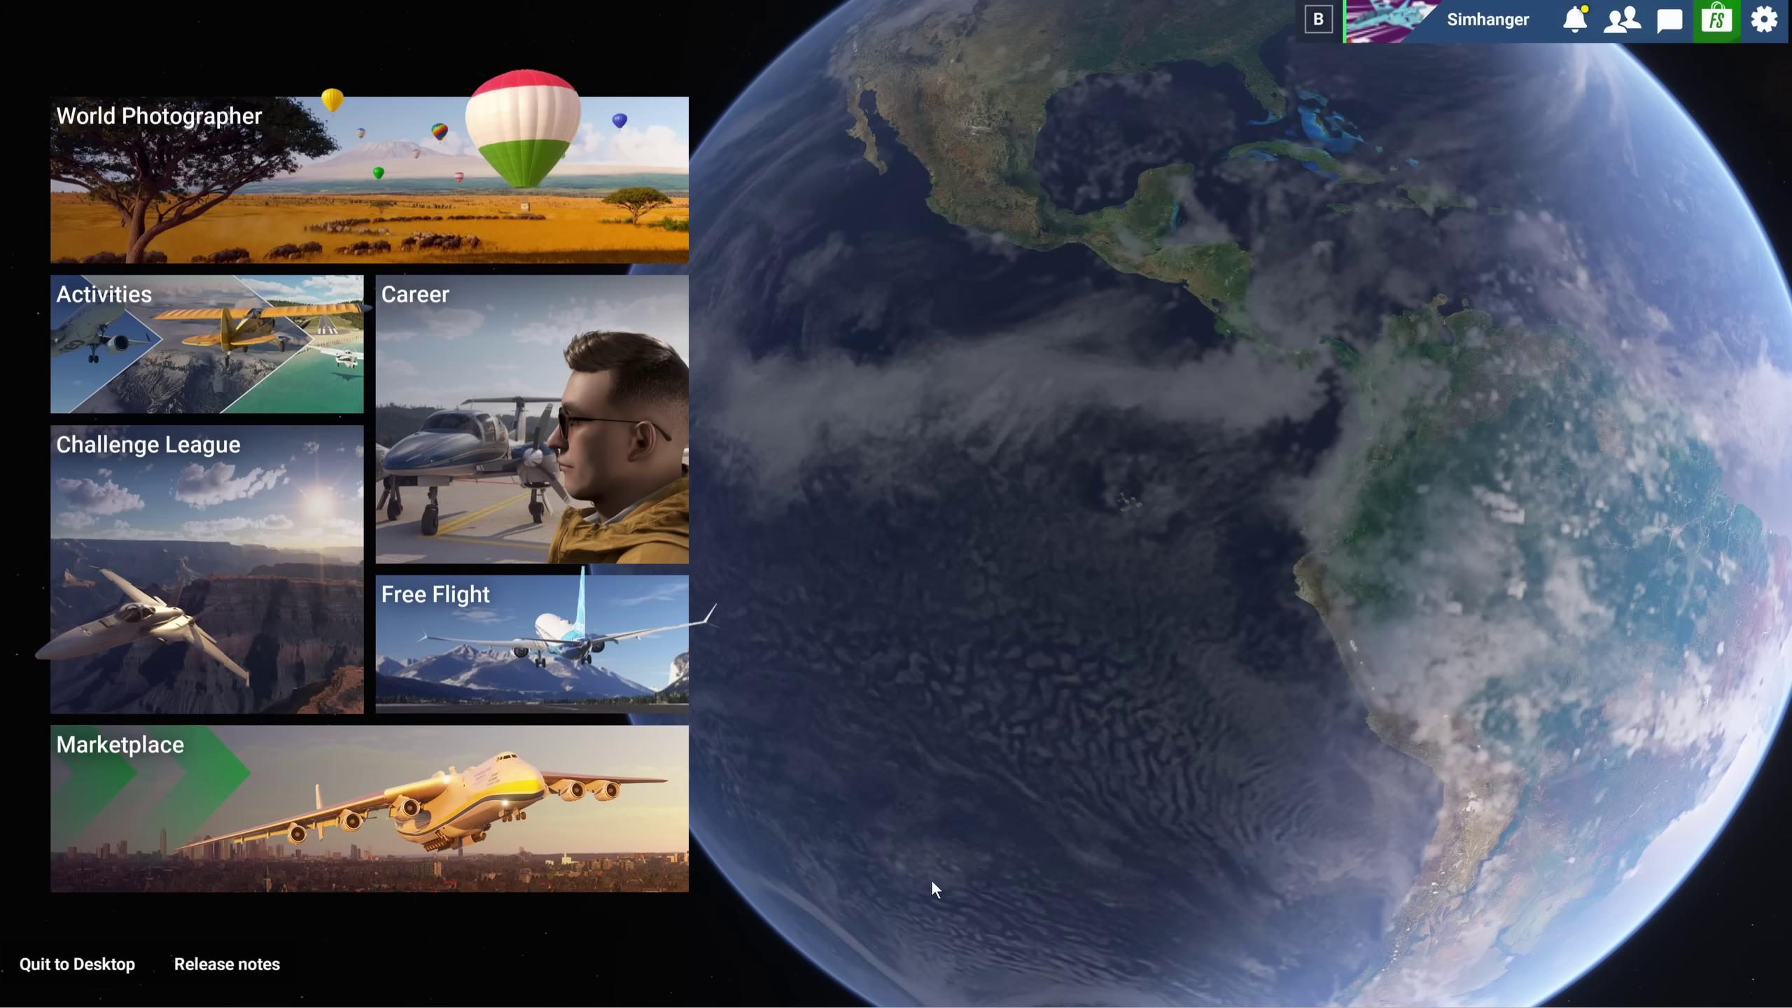
{"action": "key", "text": "super+e"}
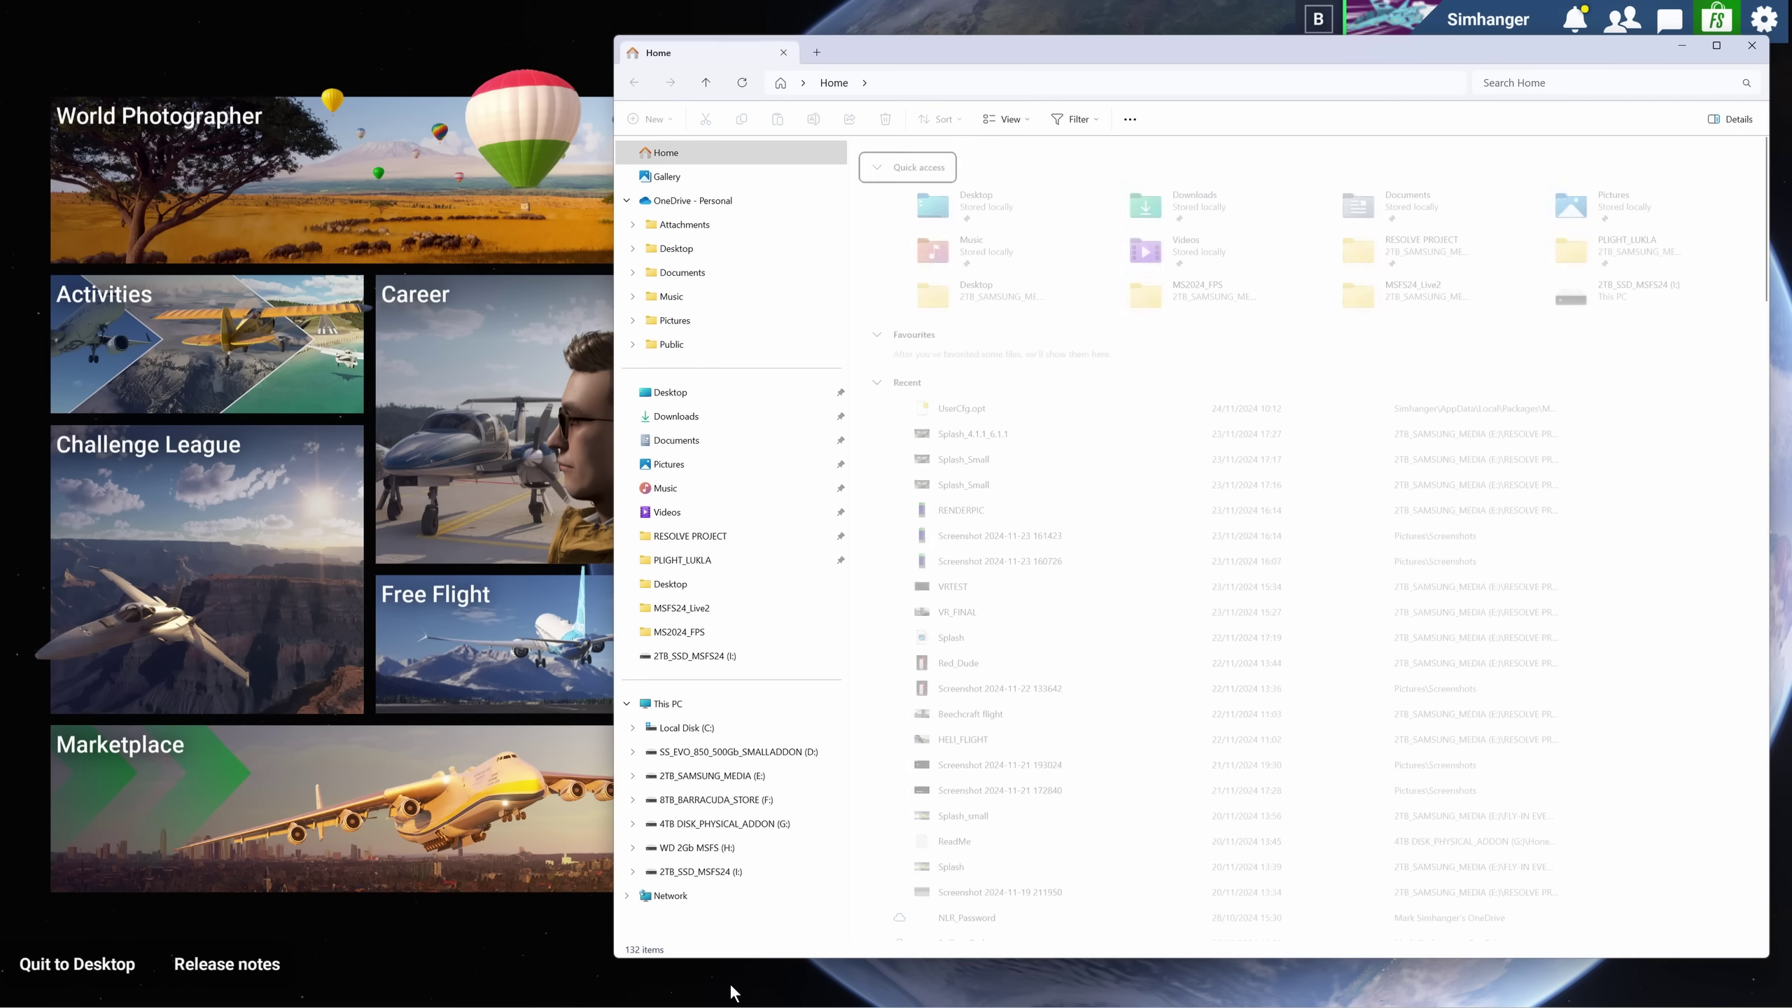
{"action": "left_click", "coordinate": [731, 872]}
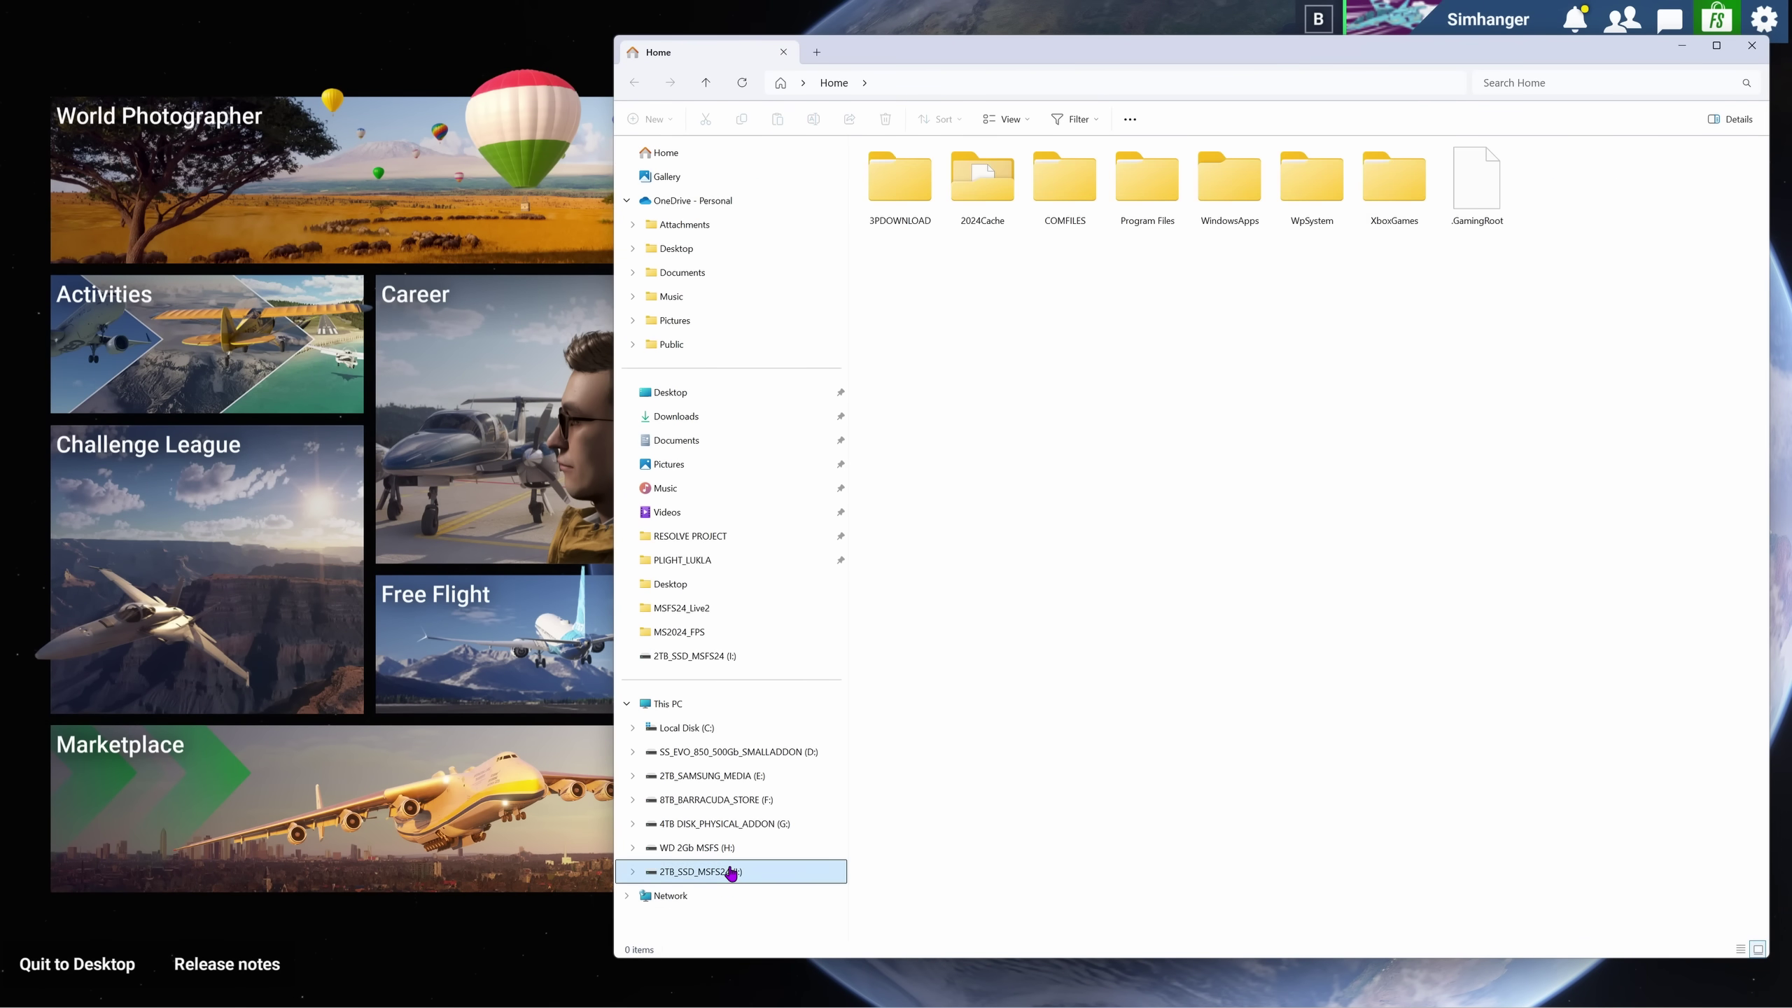
{"action": "double_click", "coordinate": [1068, 198]}
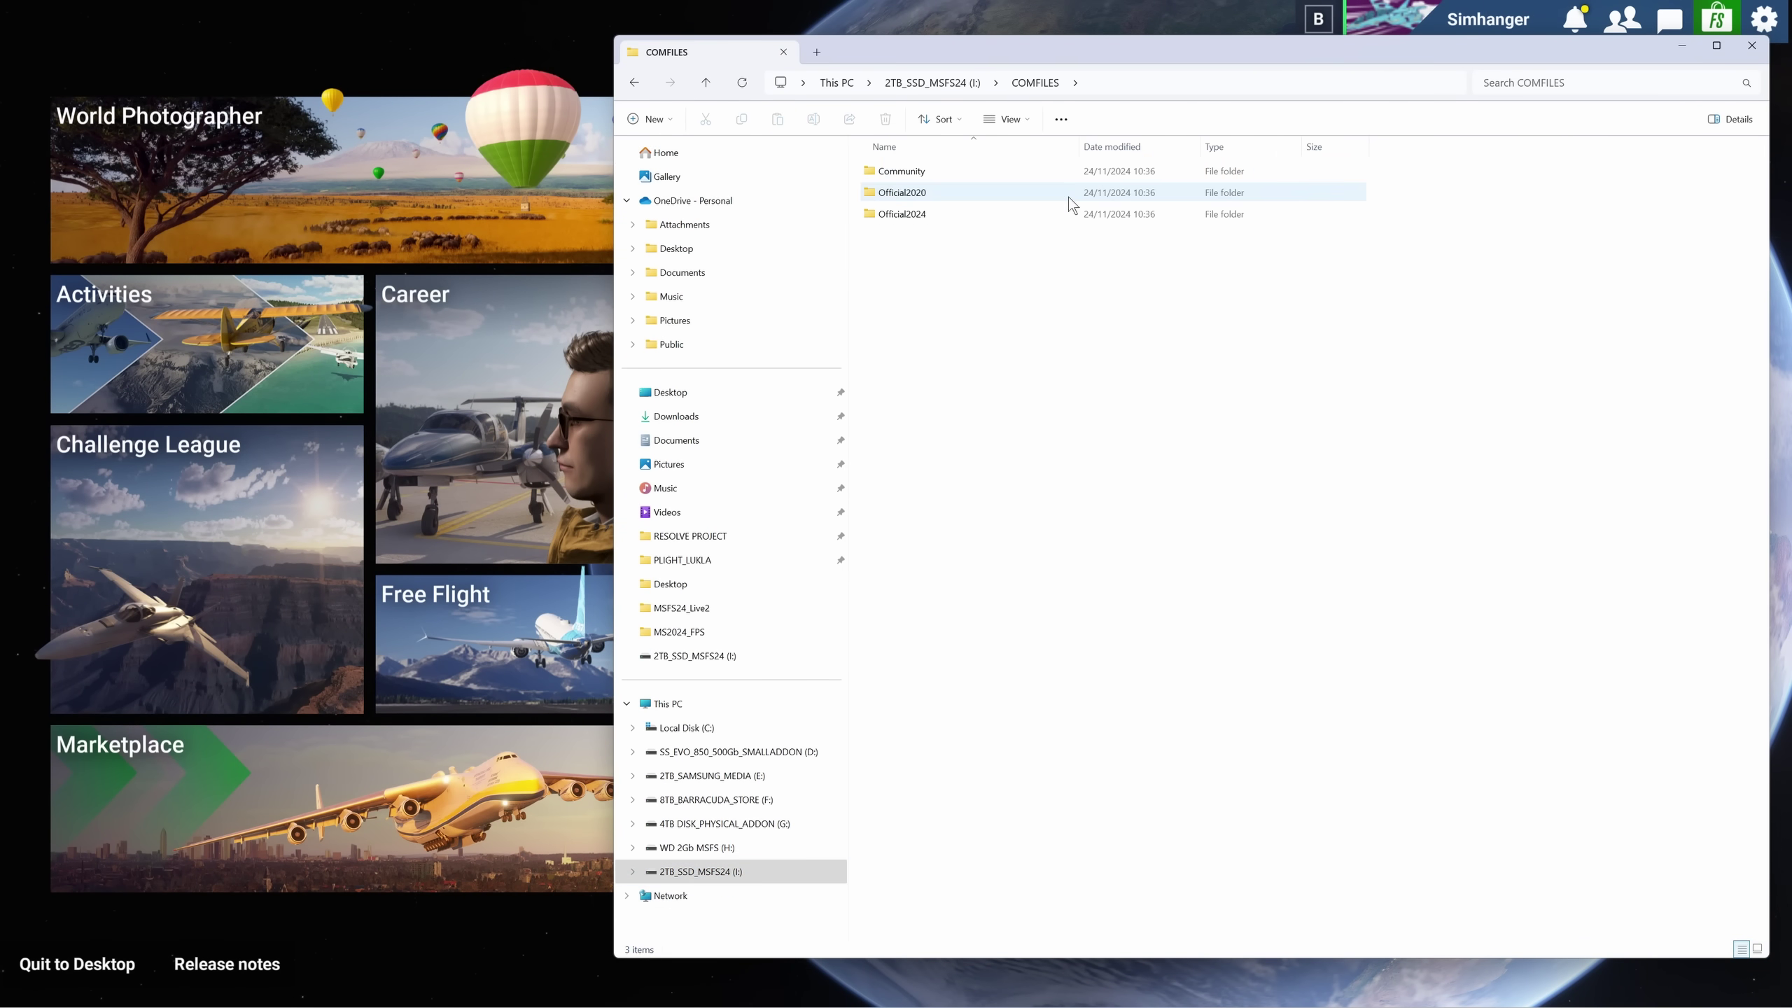
{"action": "double_click", "coordinate": [988, 172]}
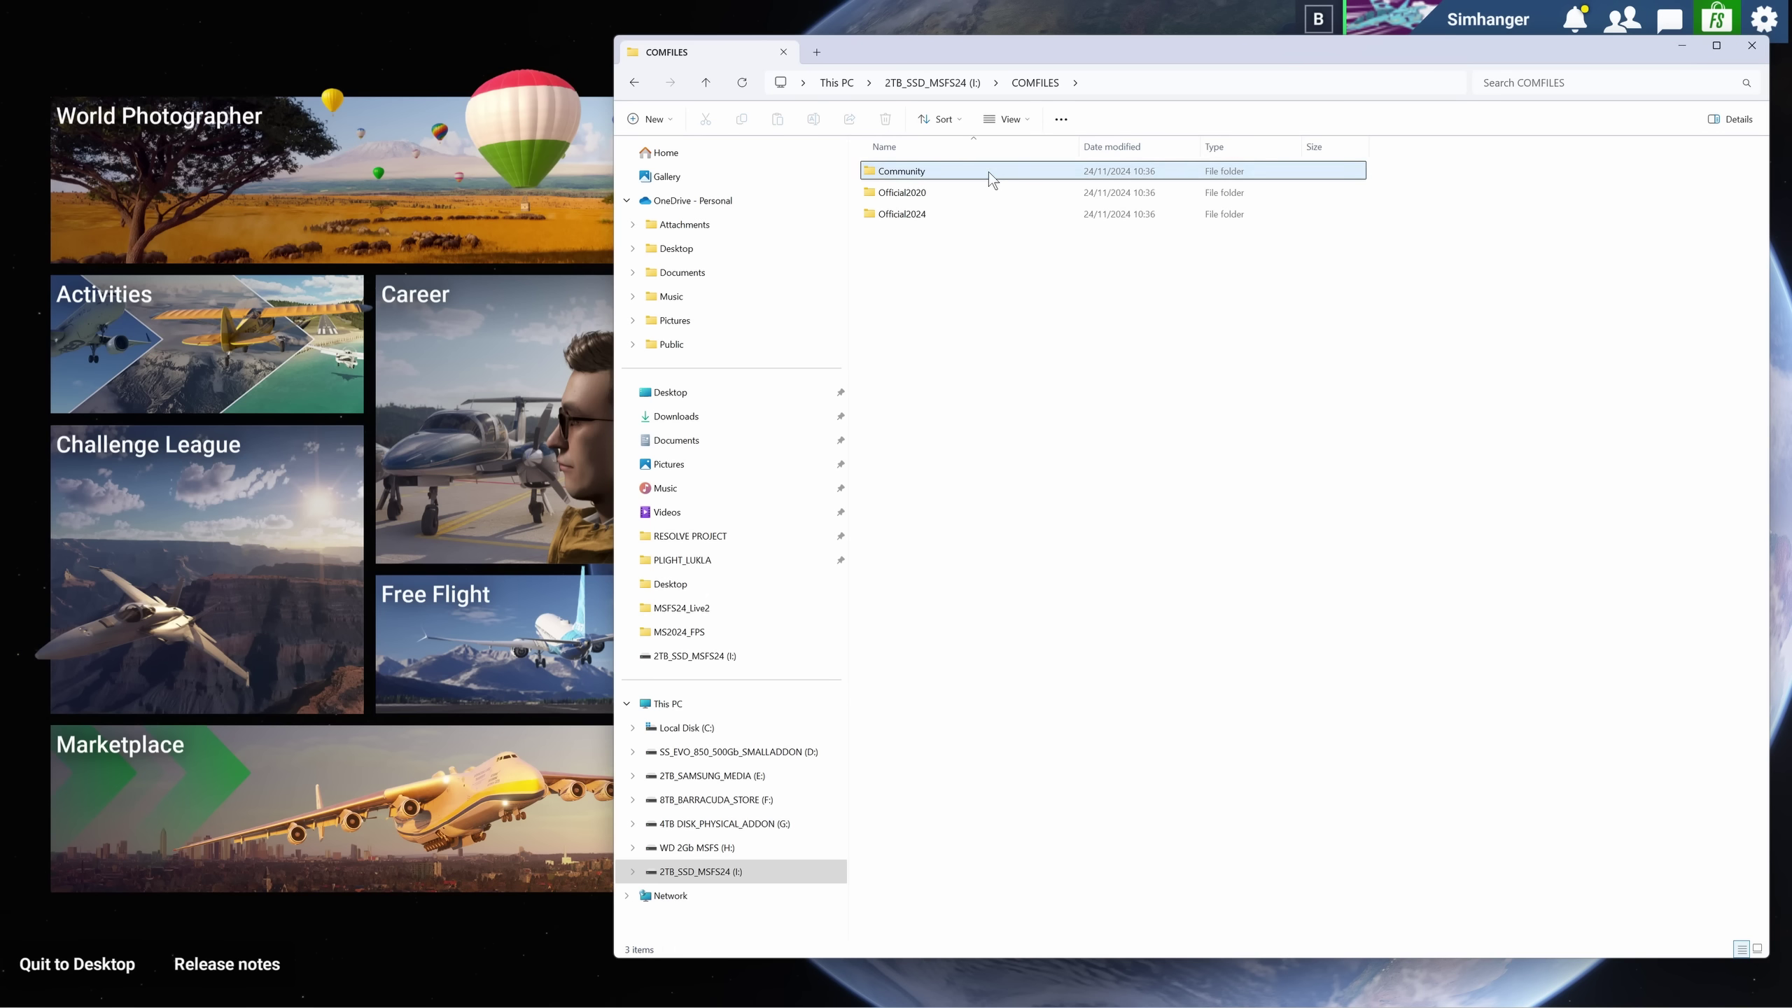
{"action": "left_click", "coordinate": [633, 83]}
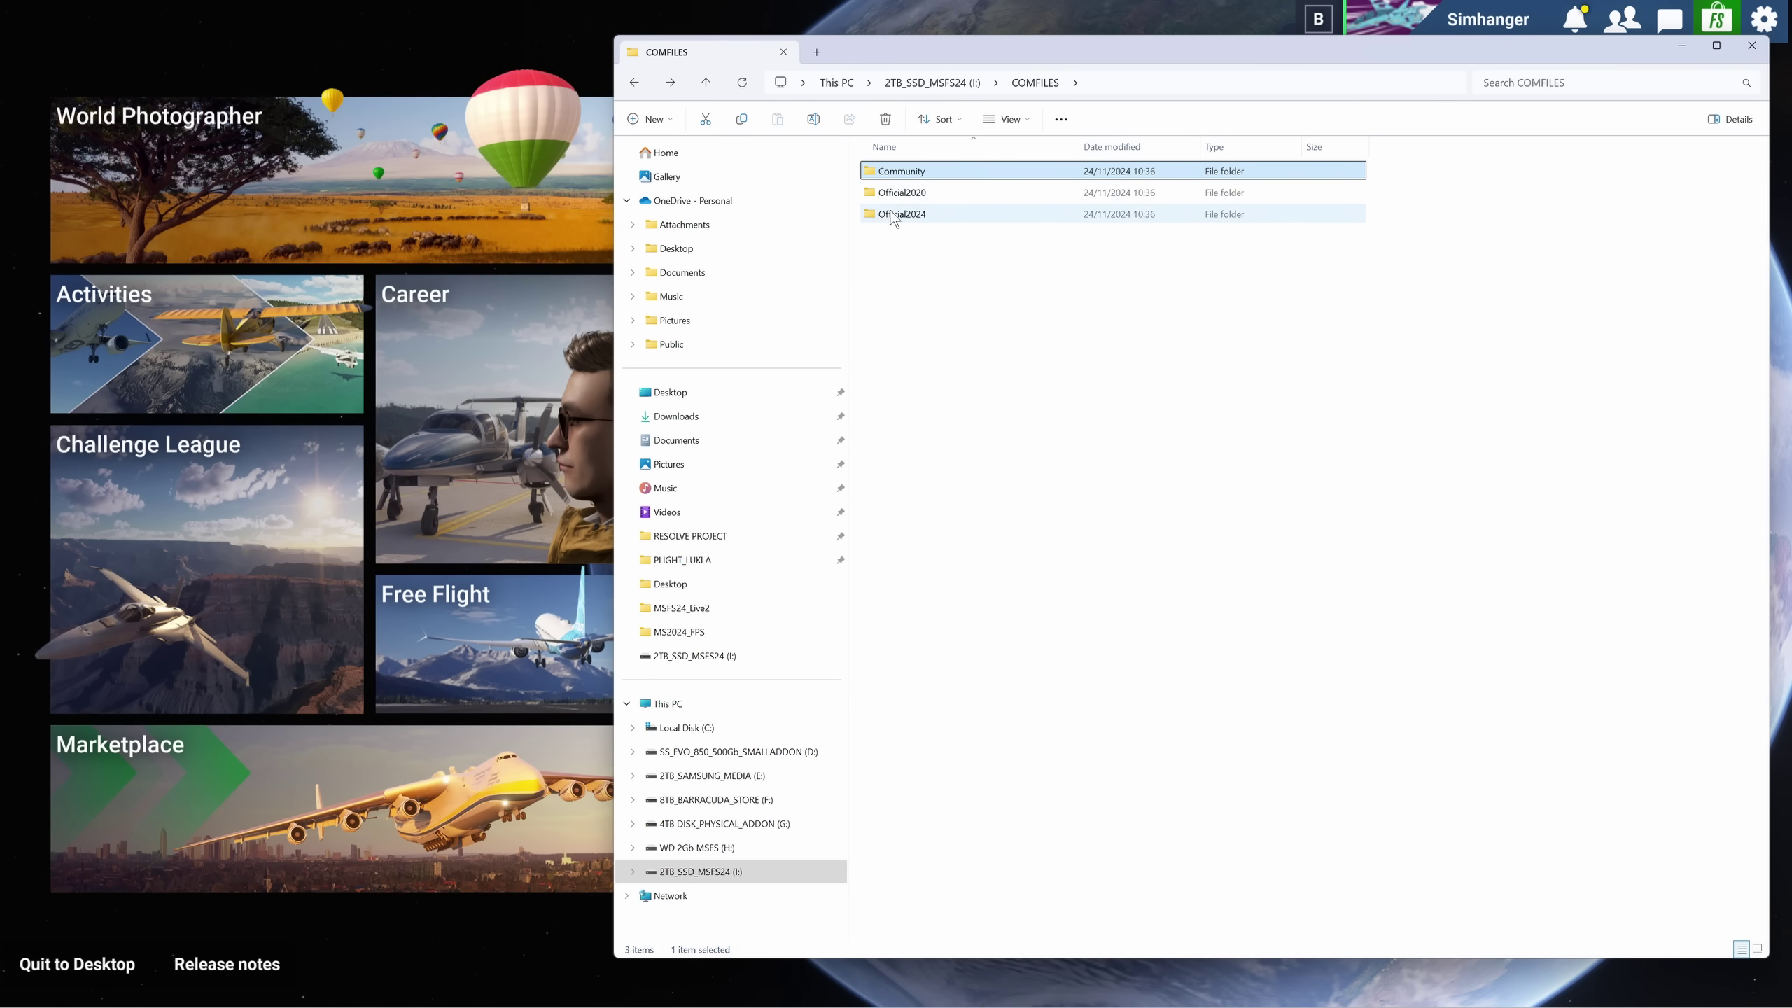
{"action": "left_click", "coordinate": [1751, 47]}
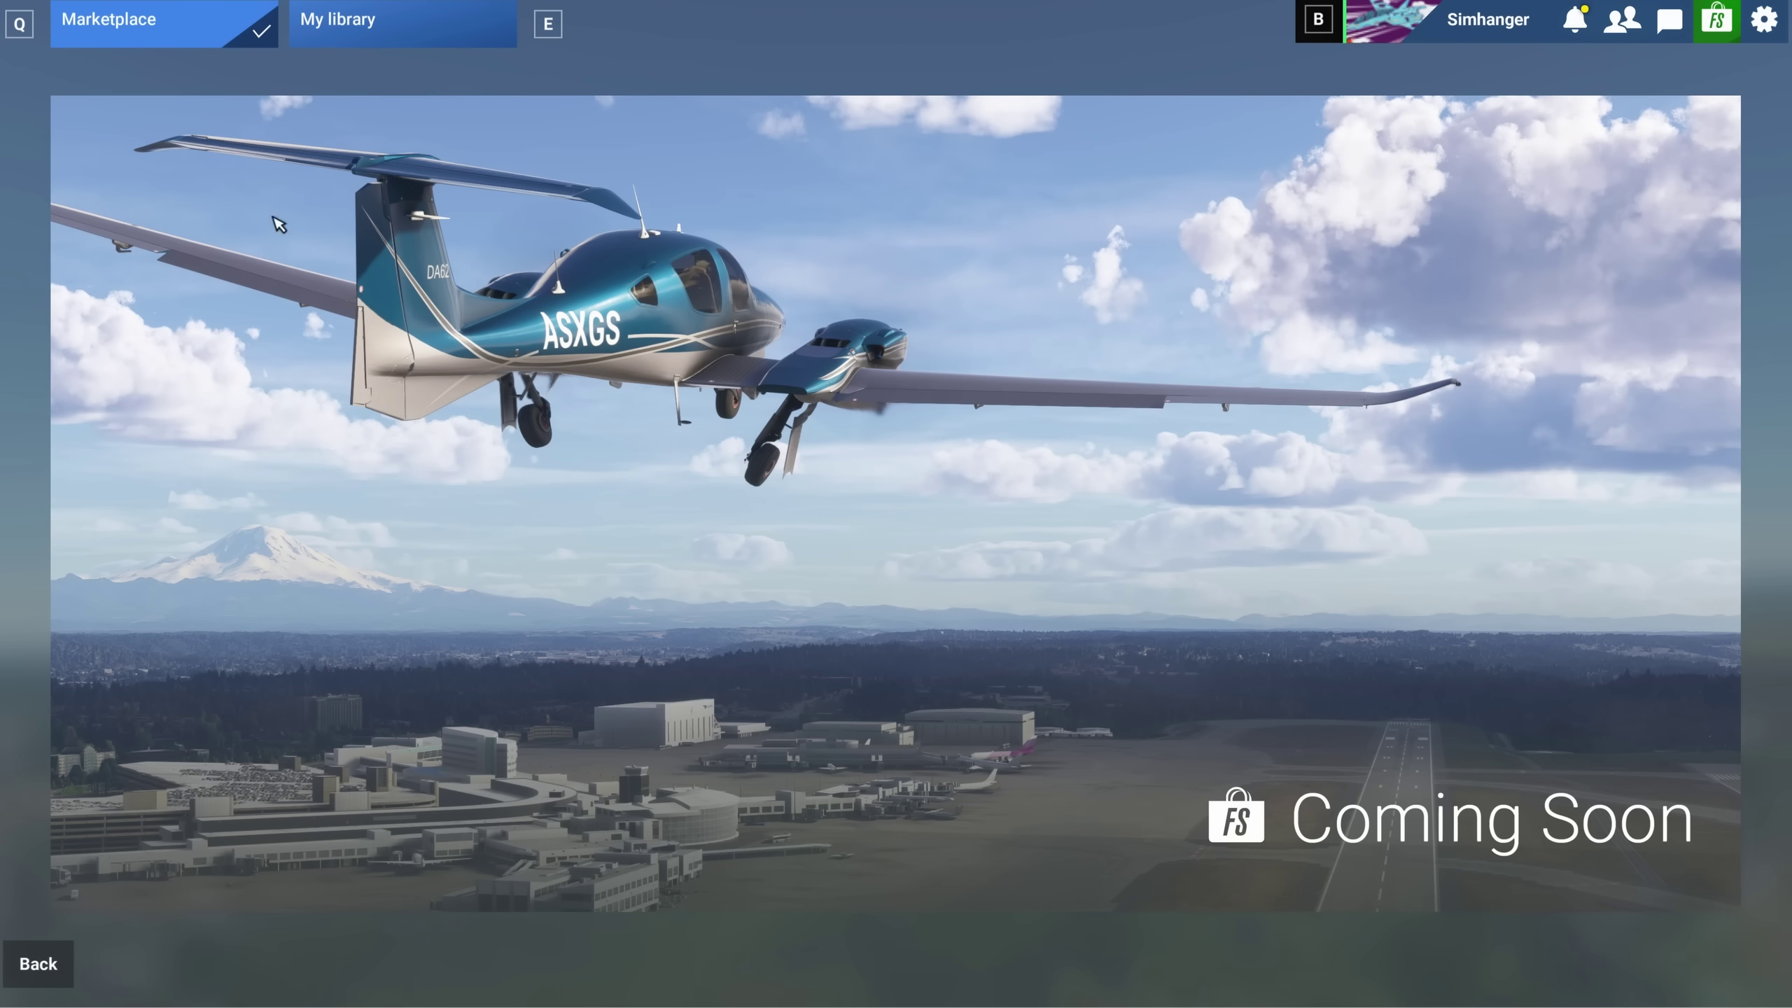
{"action": "left_click", "coordinate": [350, 44]}
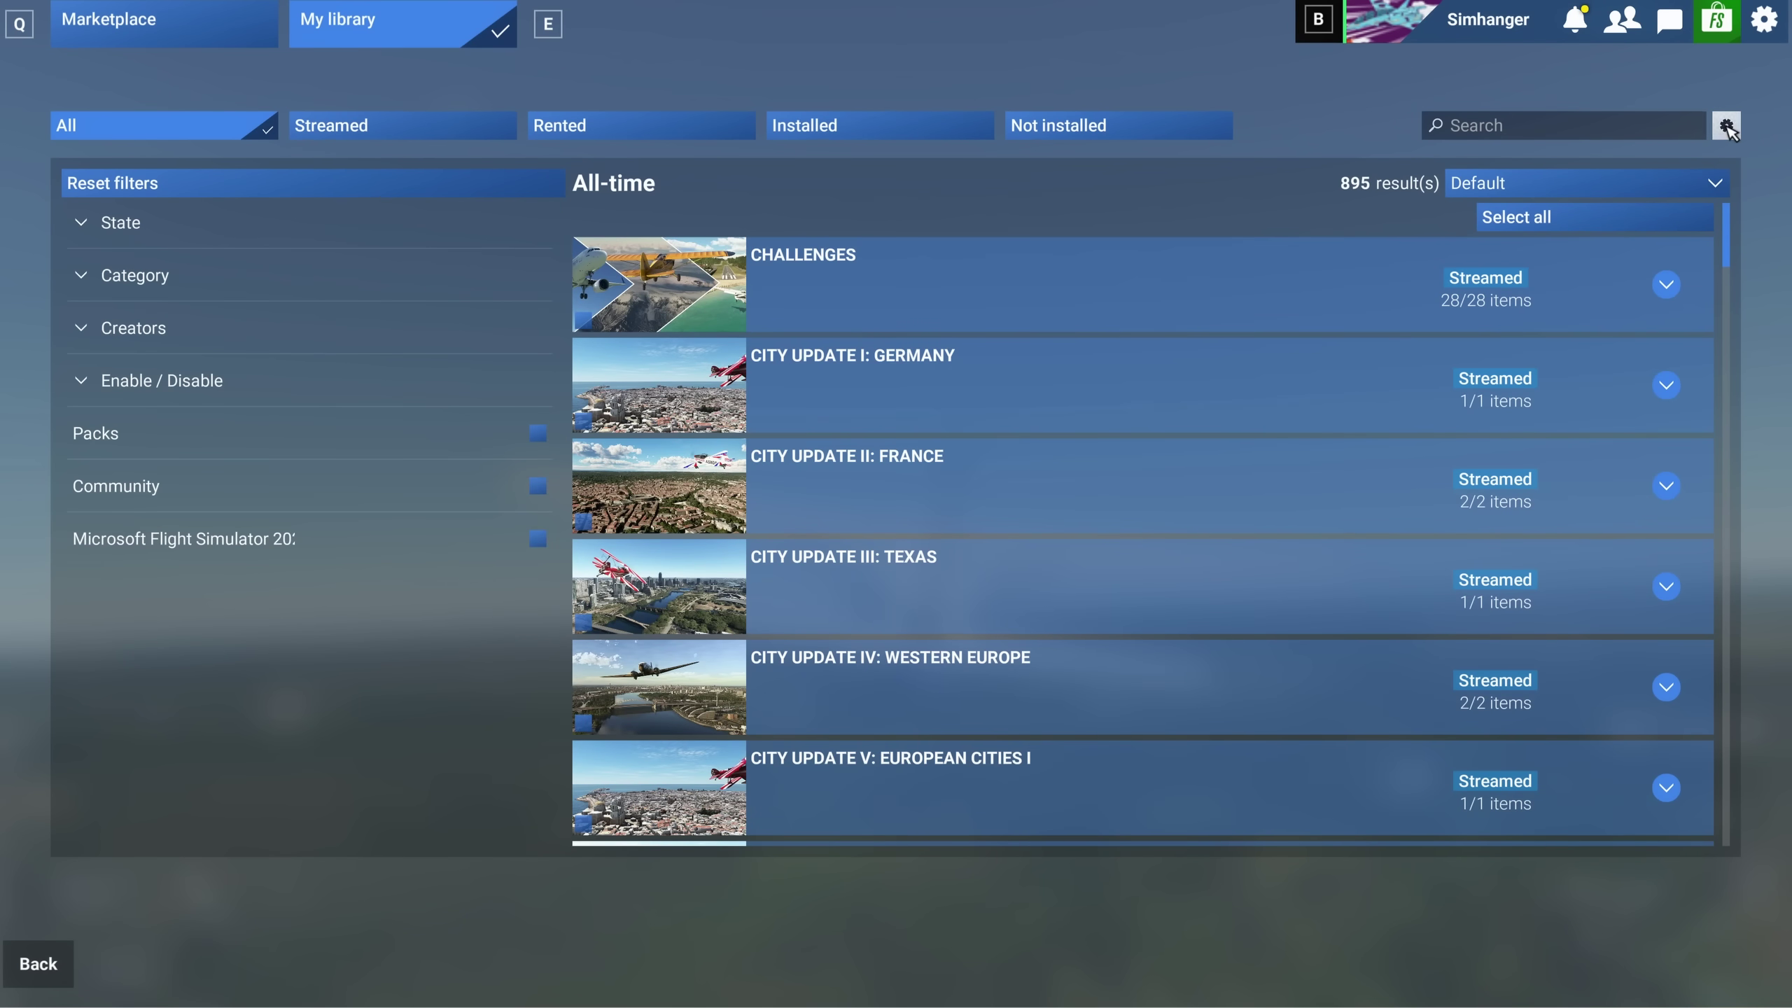
{"action": "left_click", "coordinate": [1727, 127]}
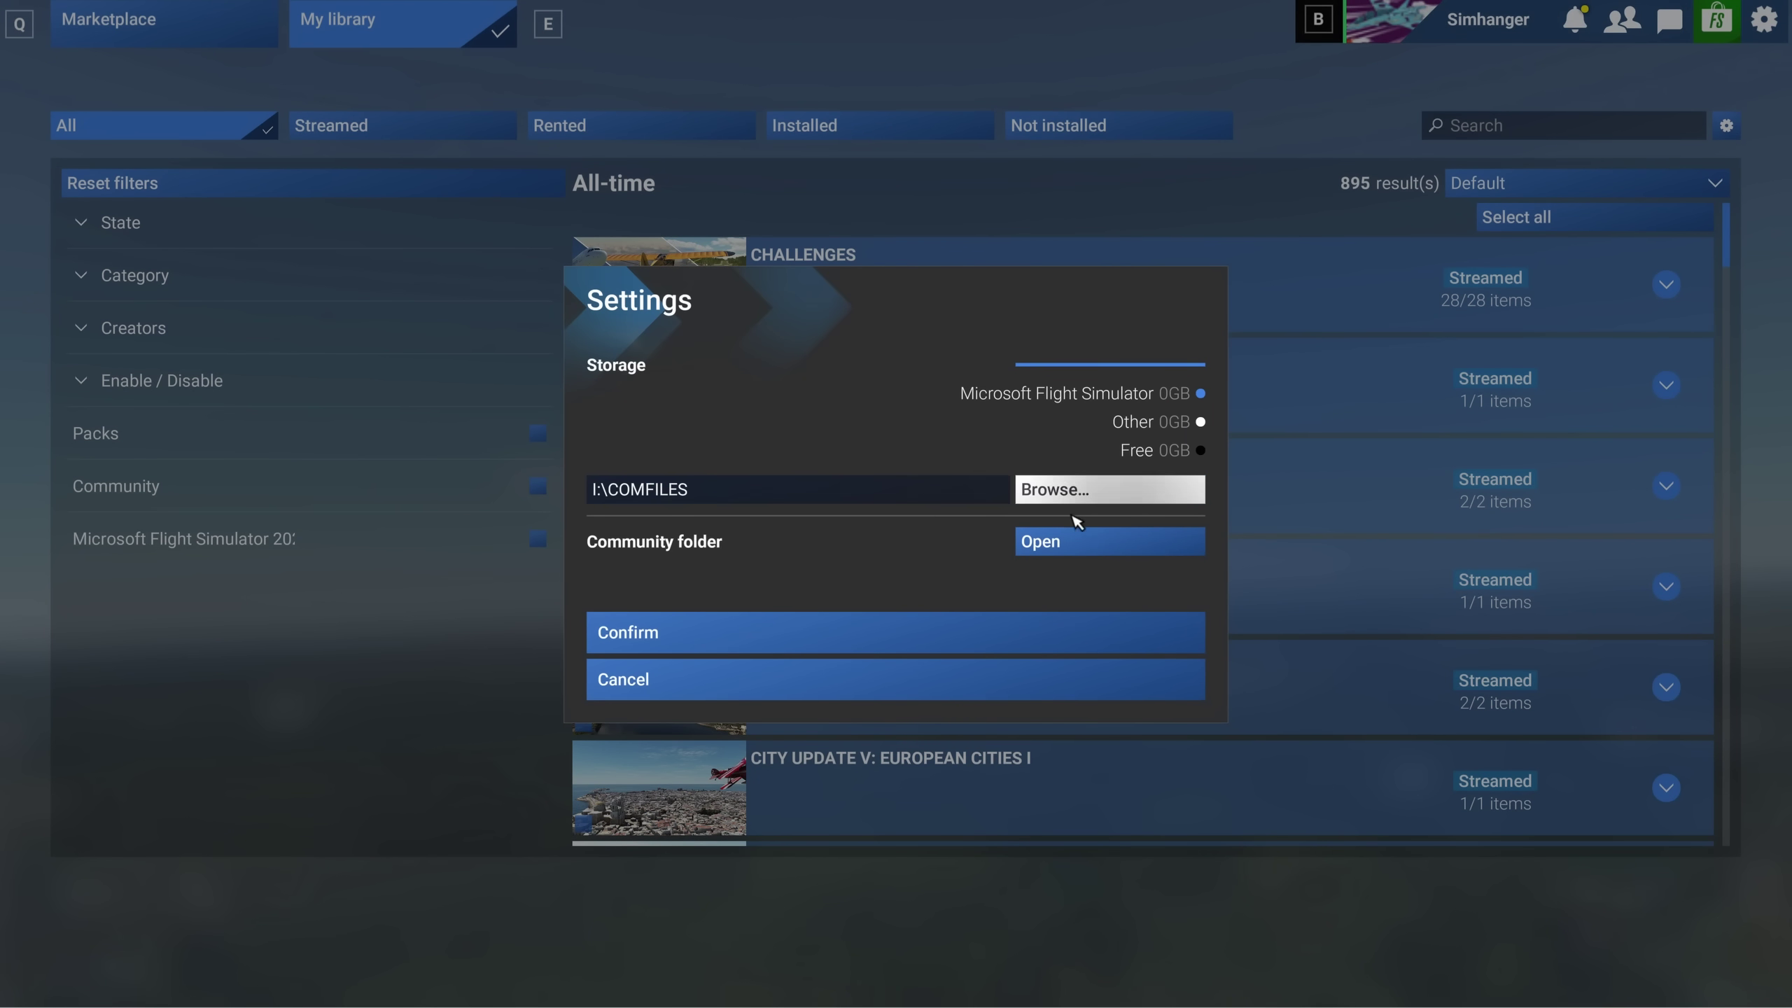
{"action": "left_click", "coordinate": [1072, 544]}
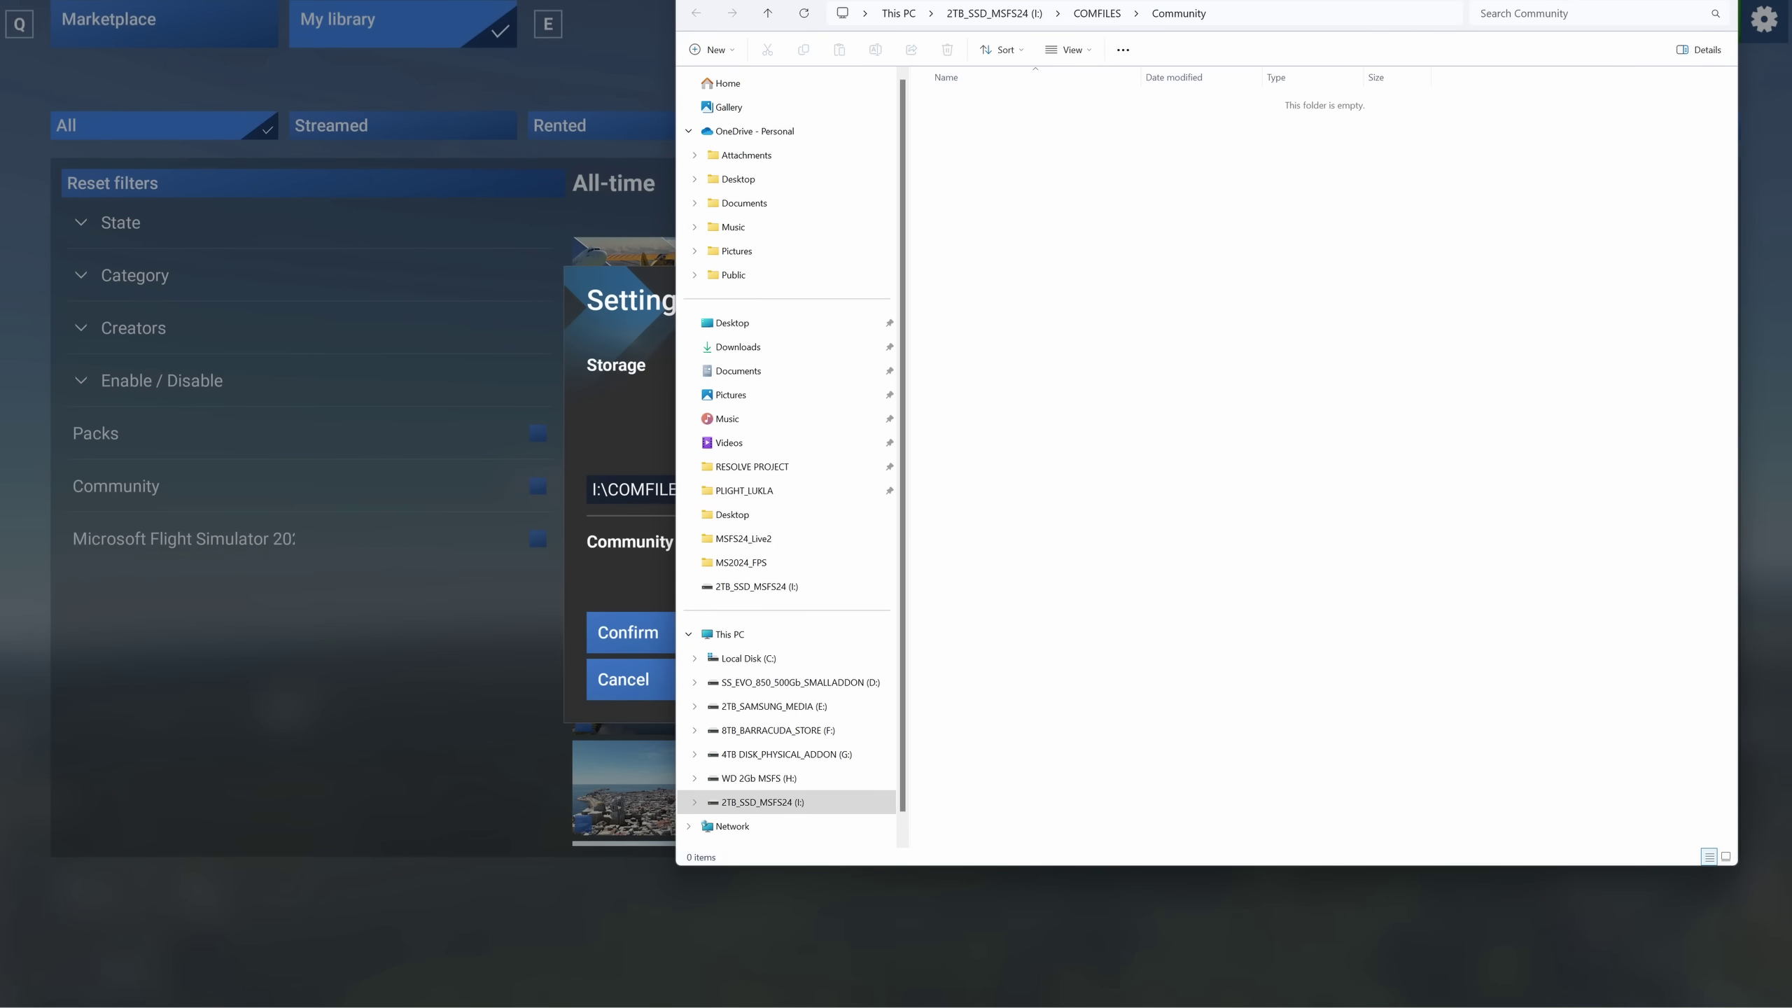
{"action": "key", "text": "alt+F4"}
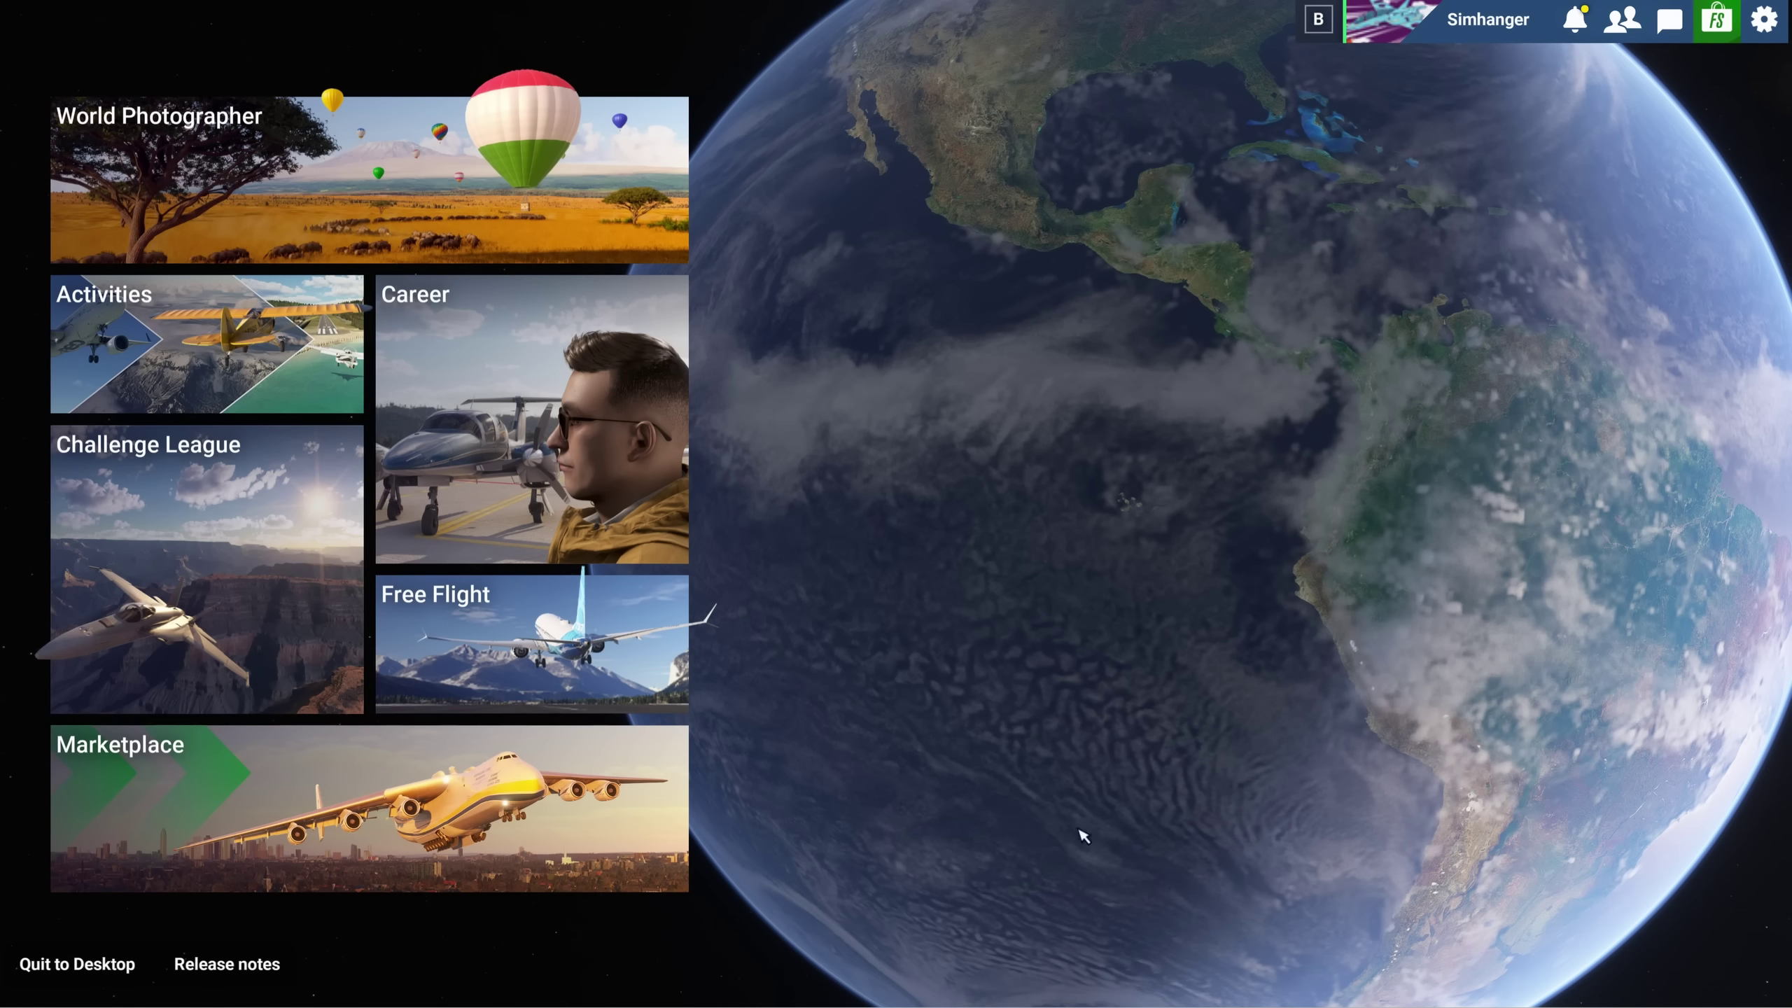
- Browse from C: through the user profile's AppData\Local\Packages into Microsoft.Limitless_8wekyb3d8bbwe\LocalCache
{"action": "key", "text": "super+e"}
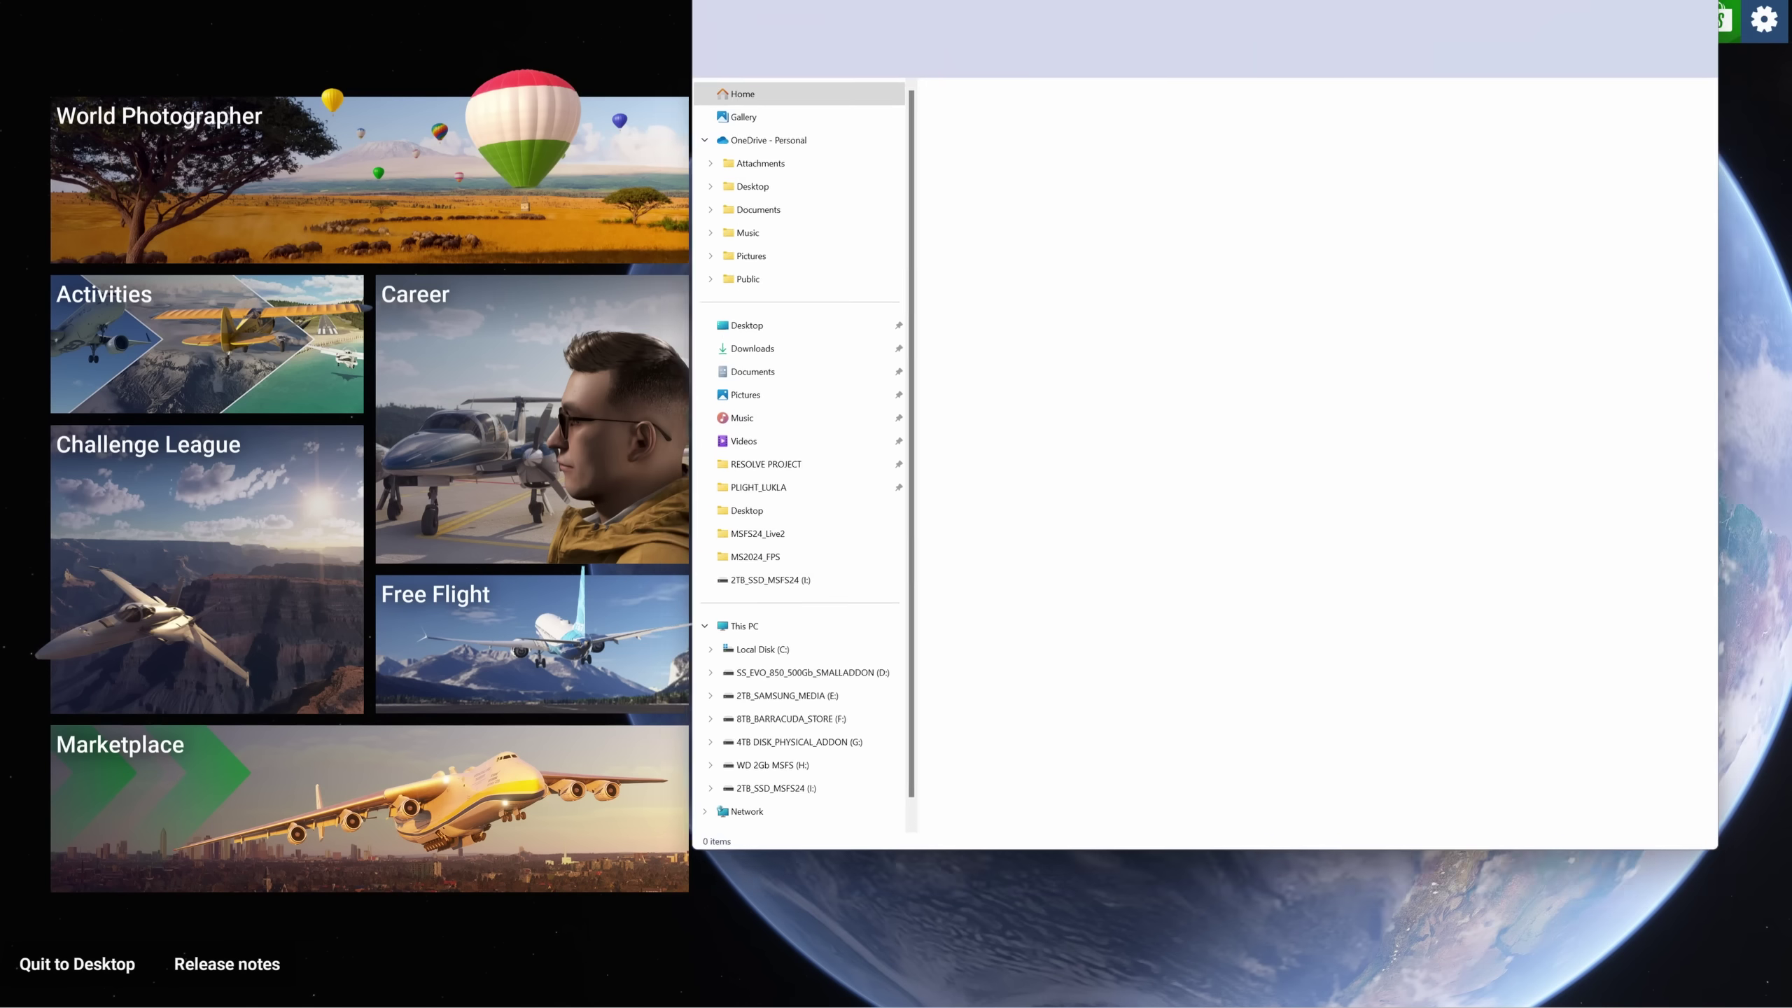
{"action": "left_click", "coordinate": [773, 662]}
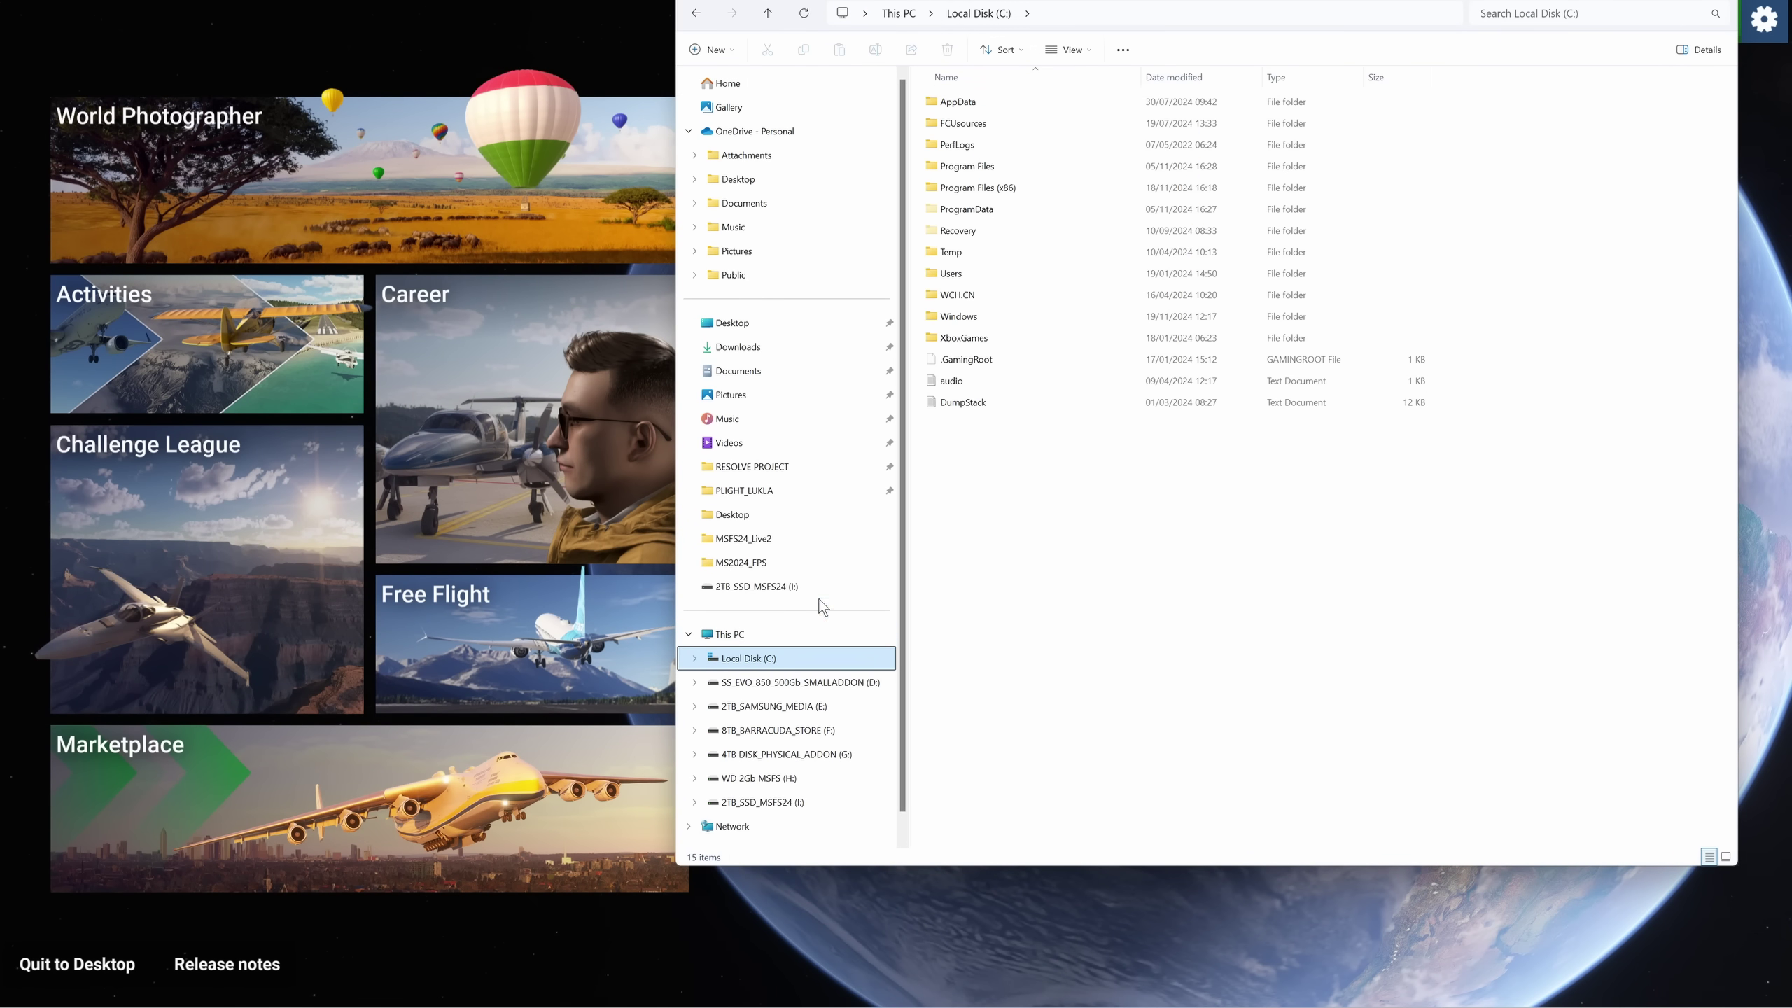
{"action": "double_click", "coordinate": [997, 278]}
{"action": "double_click", "coordinate": [971, 166]}
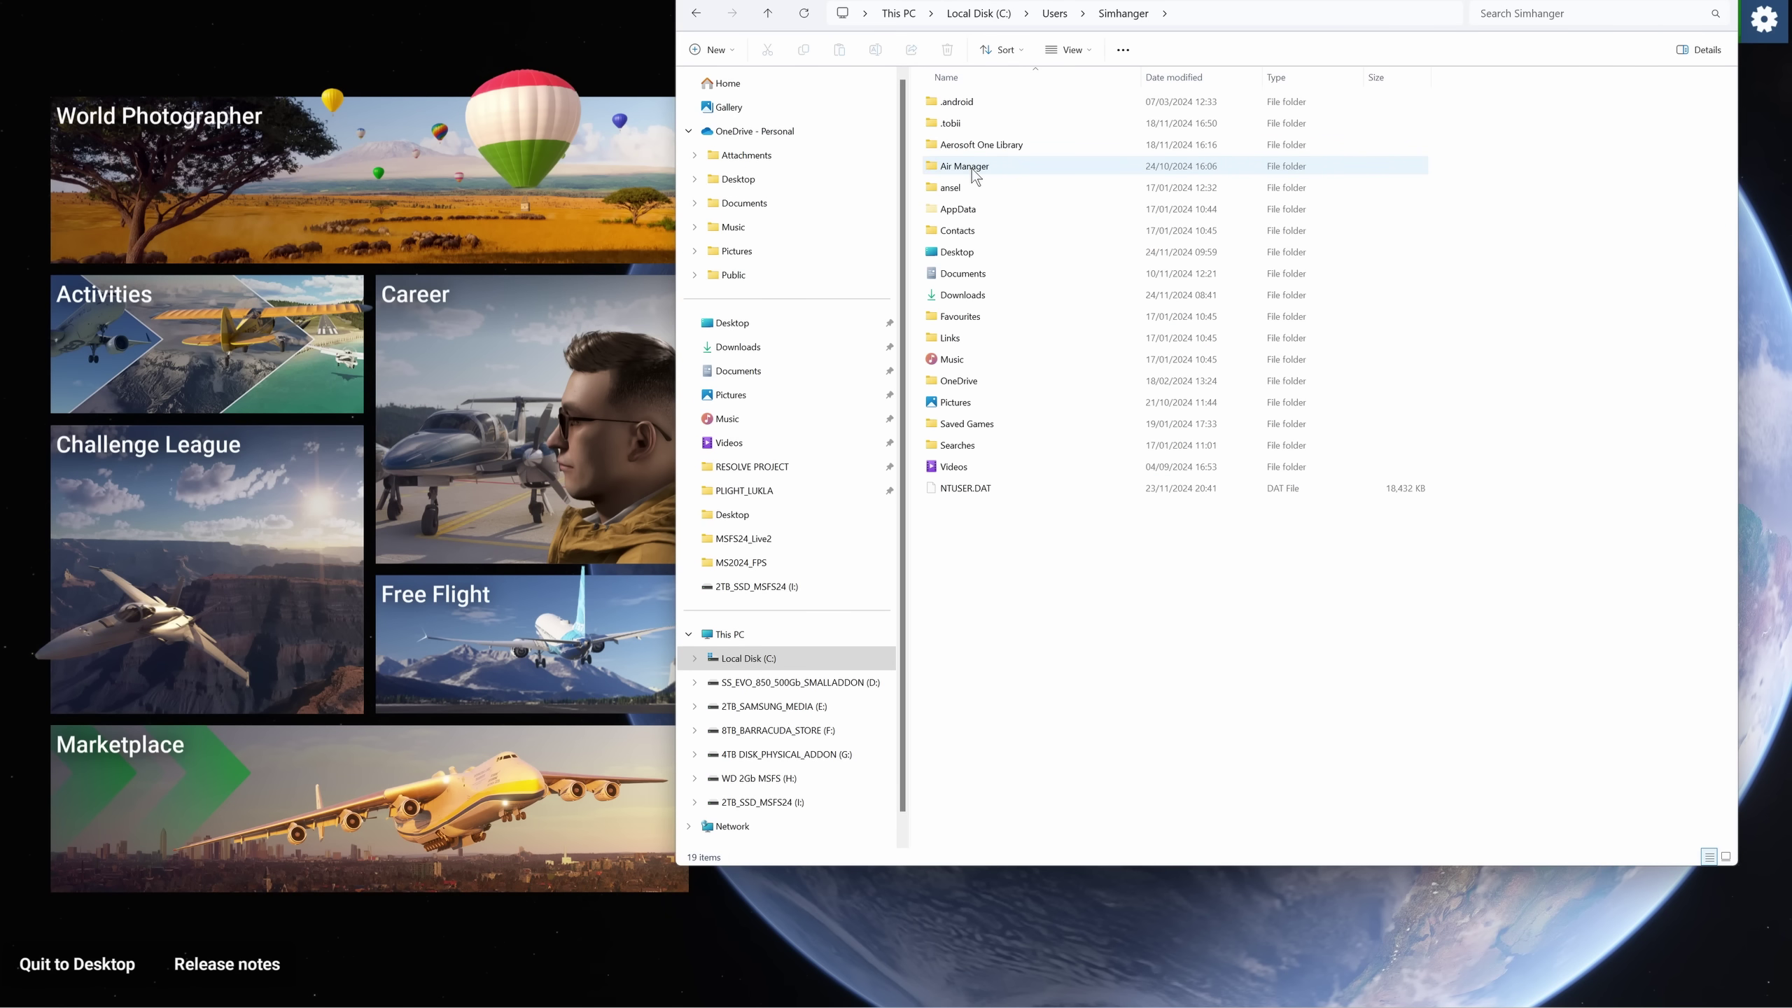
{"action": "double_click", "coordinate": [968, 212]}
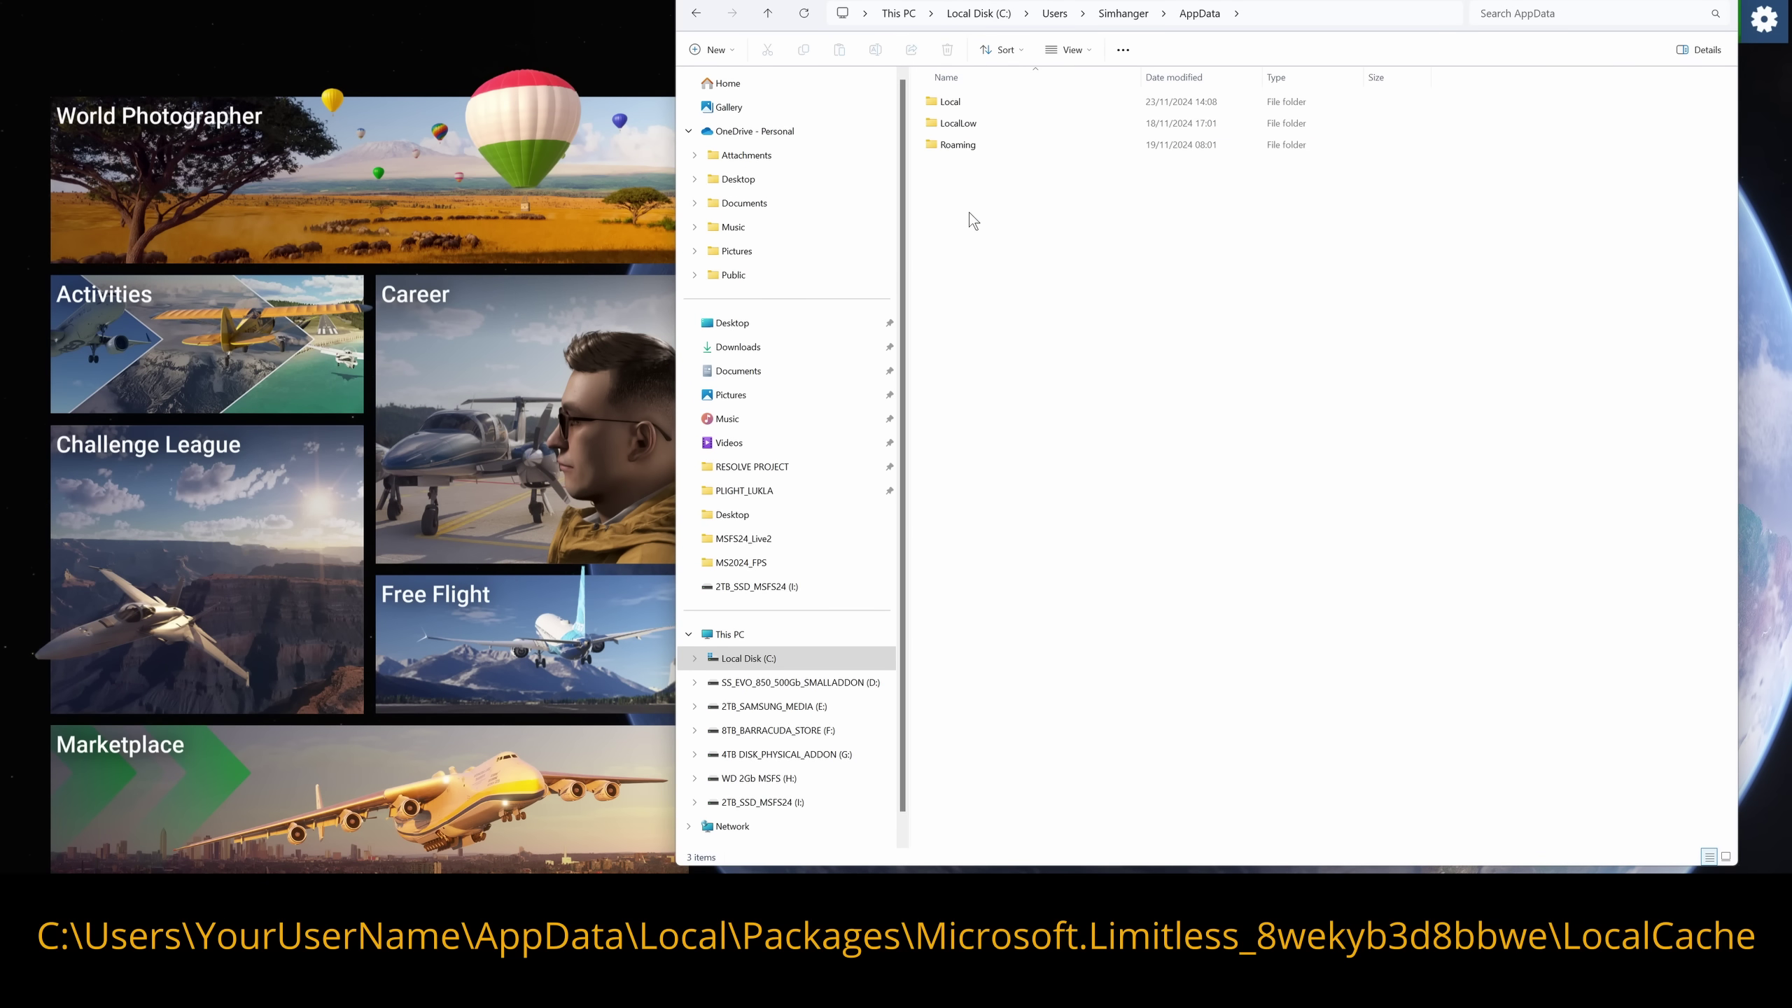
{"action": "double_click", "coordinate": [971, 104]}
{"action": "scroll", "coordinate": [1058, 560], "scroll_direction": "down", "scroll_amount": 6}
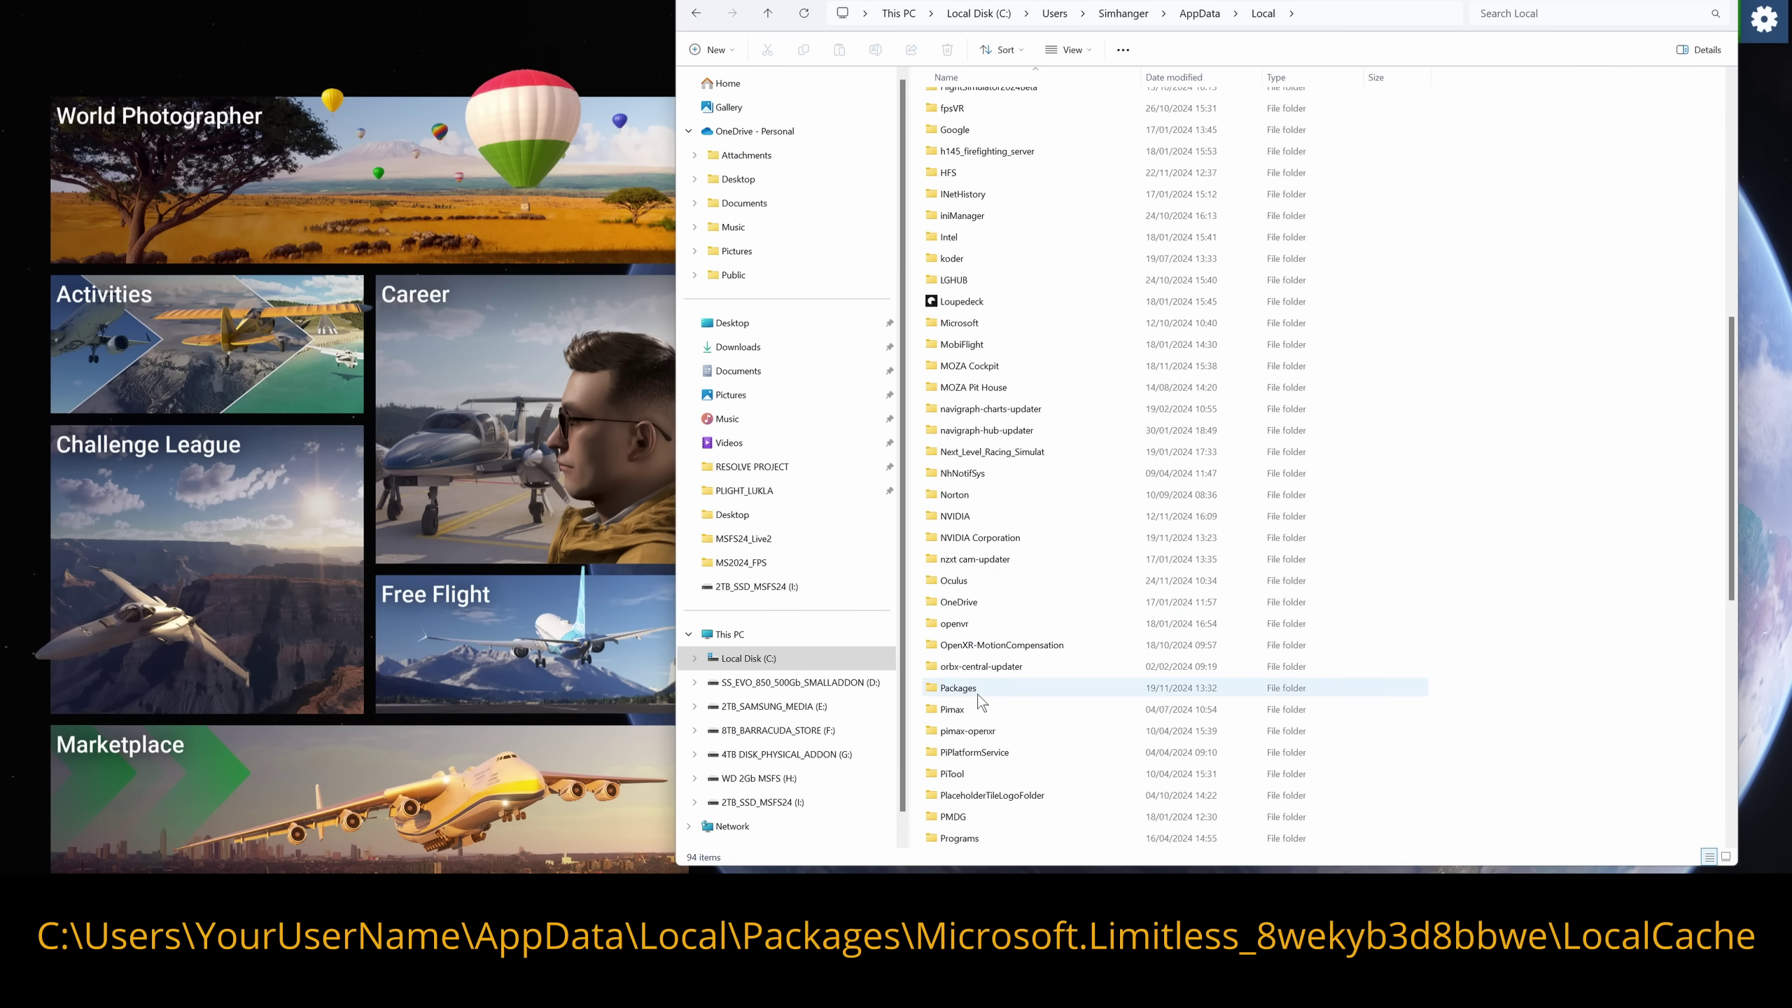
{"action": "double_click", "coordinate": [977, 689]}
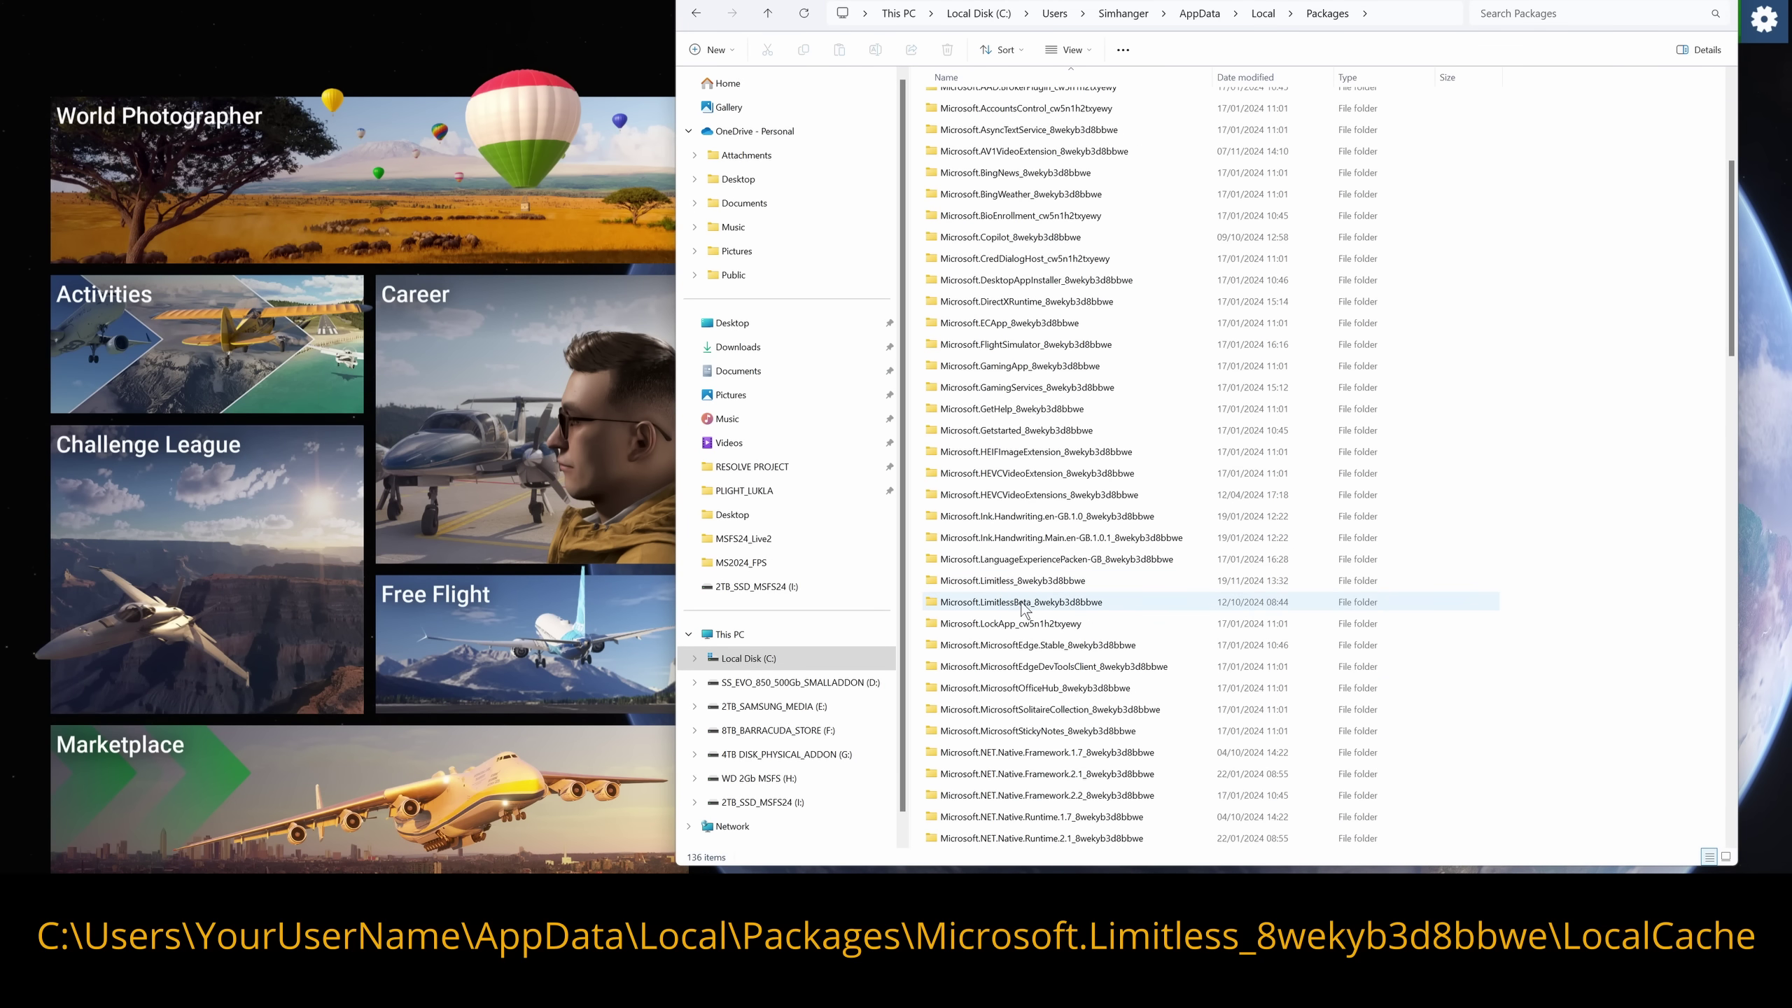
{"action": "double_click", "coordinate": [1013, 582]}
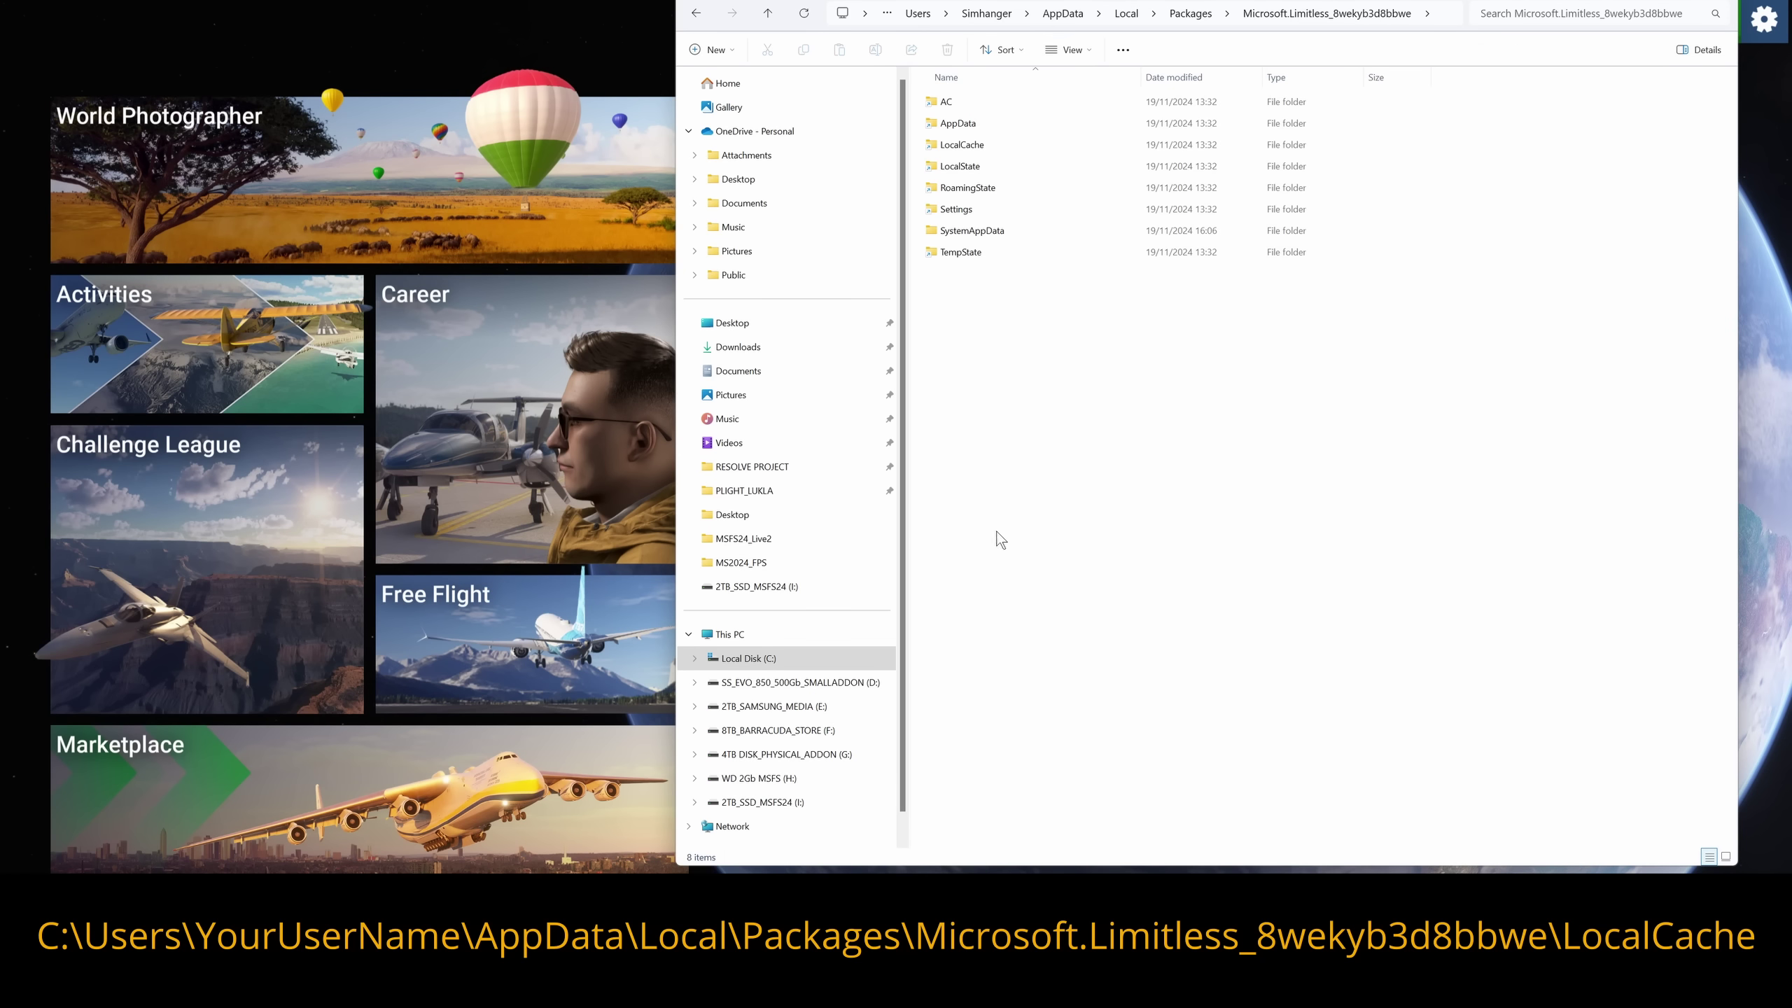
{"action": "double_click", "coordinate": [966, 145]}
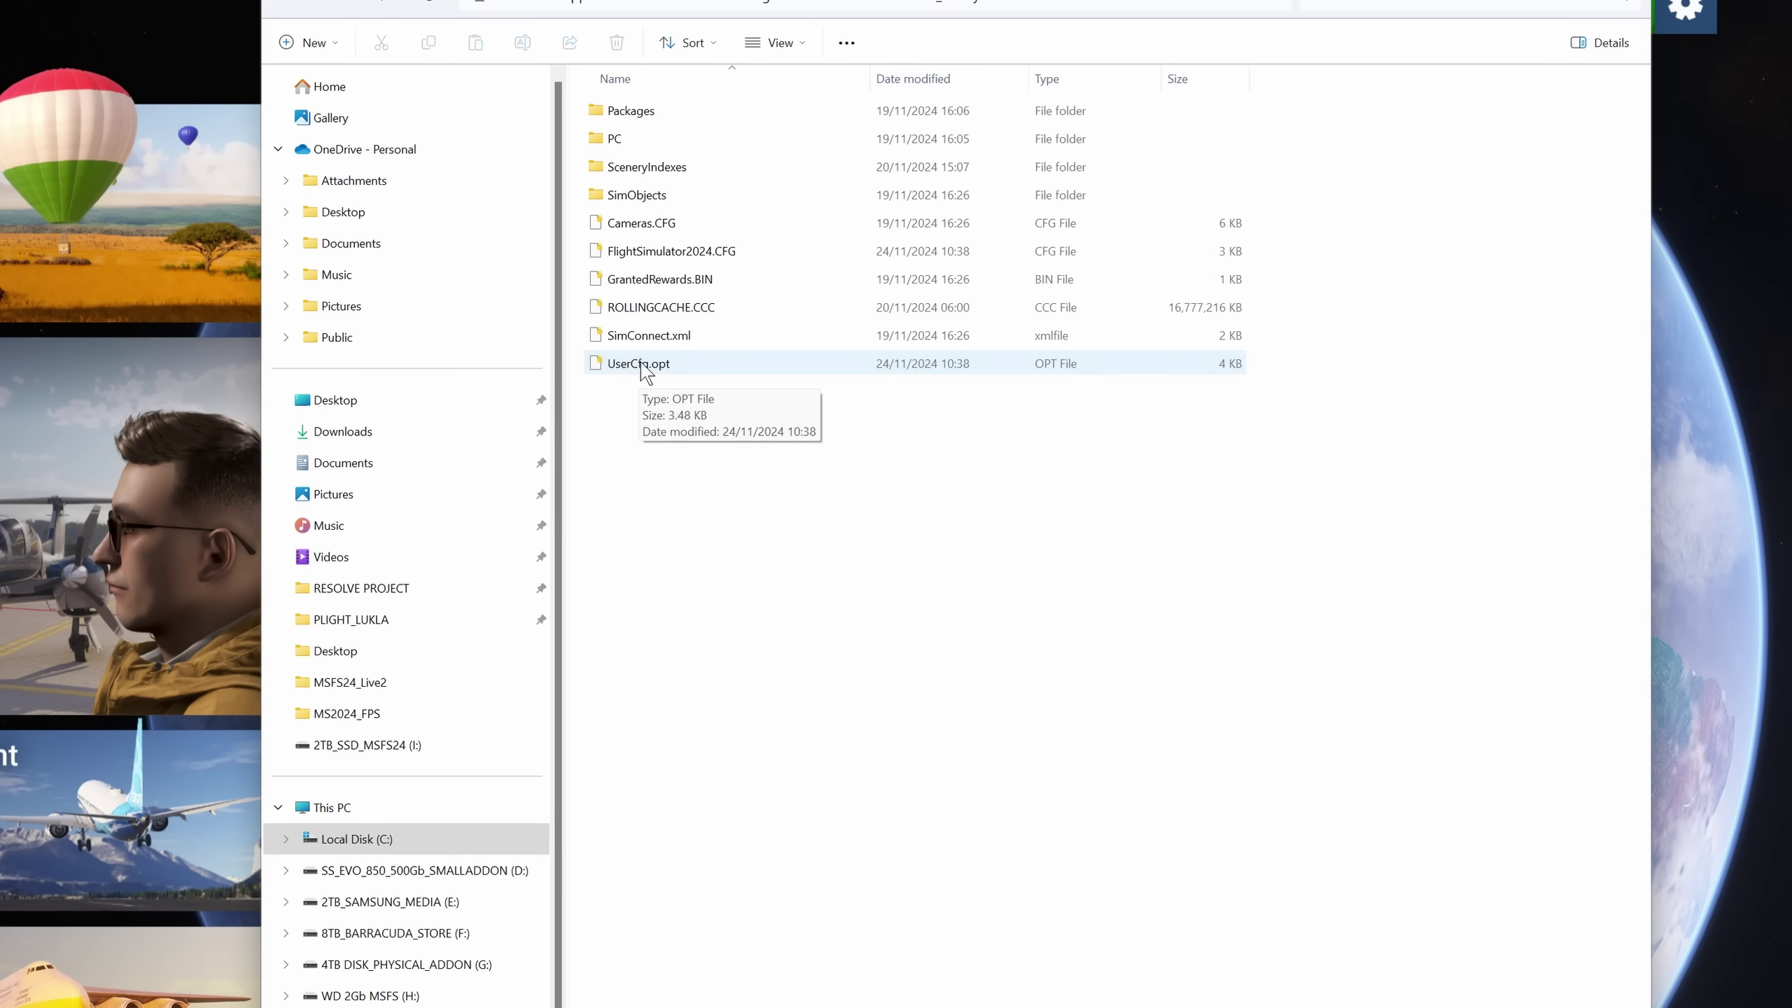
{"action": "right_click", "coordinate": [646, 371]}
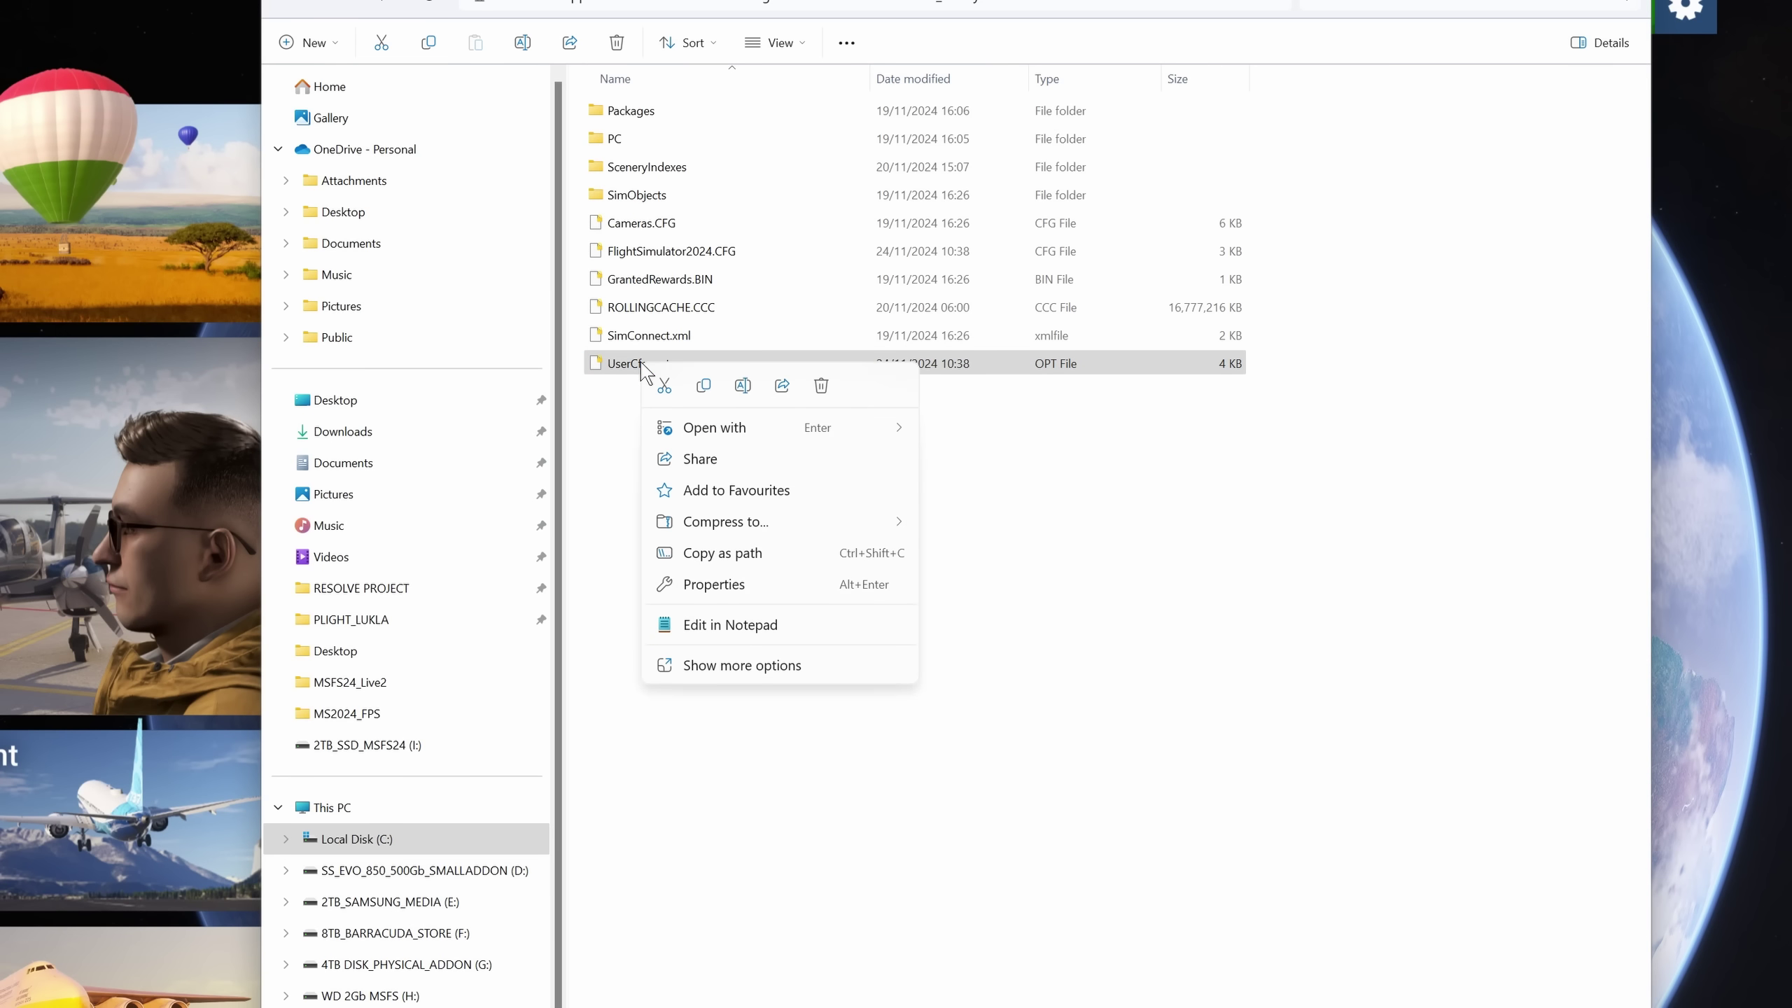
{"action": "left_click", "coordinate": [724, 626]}
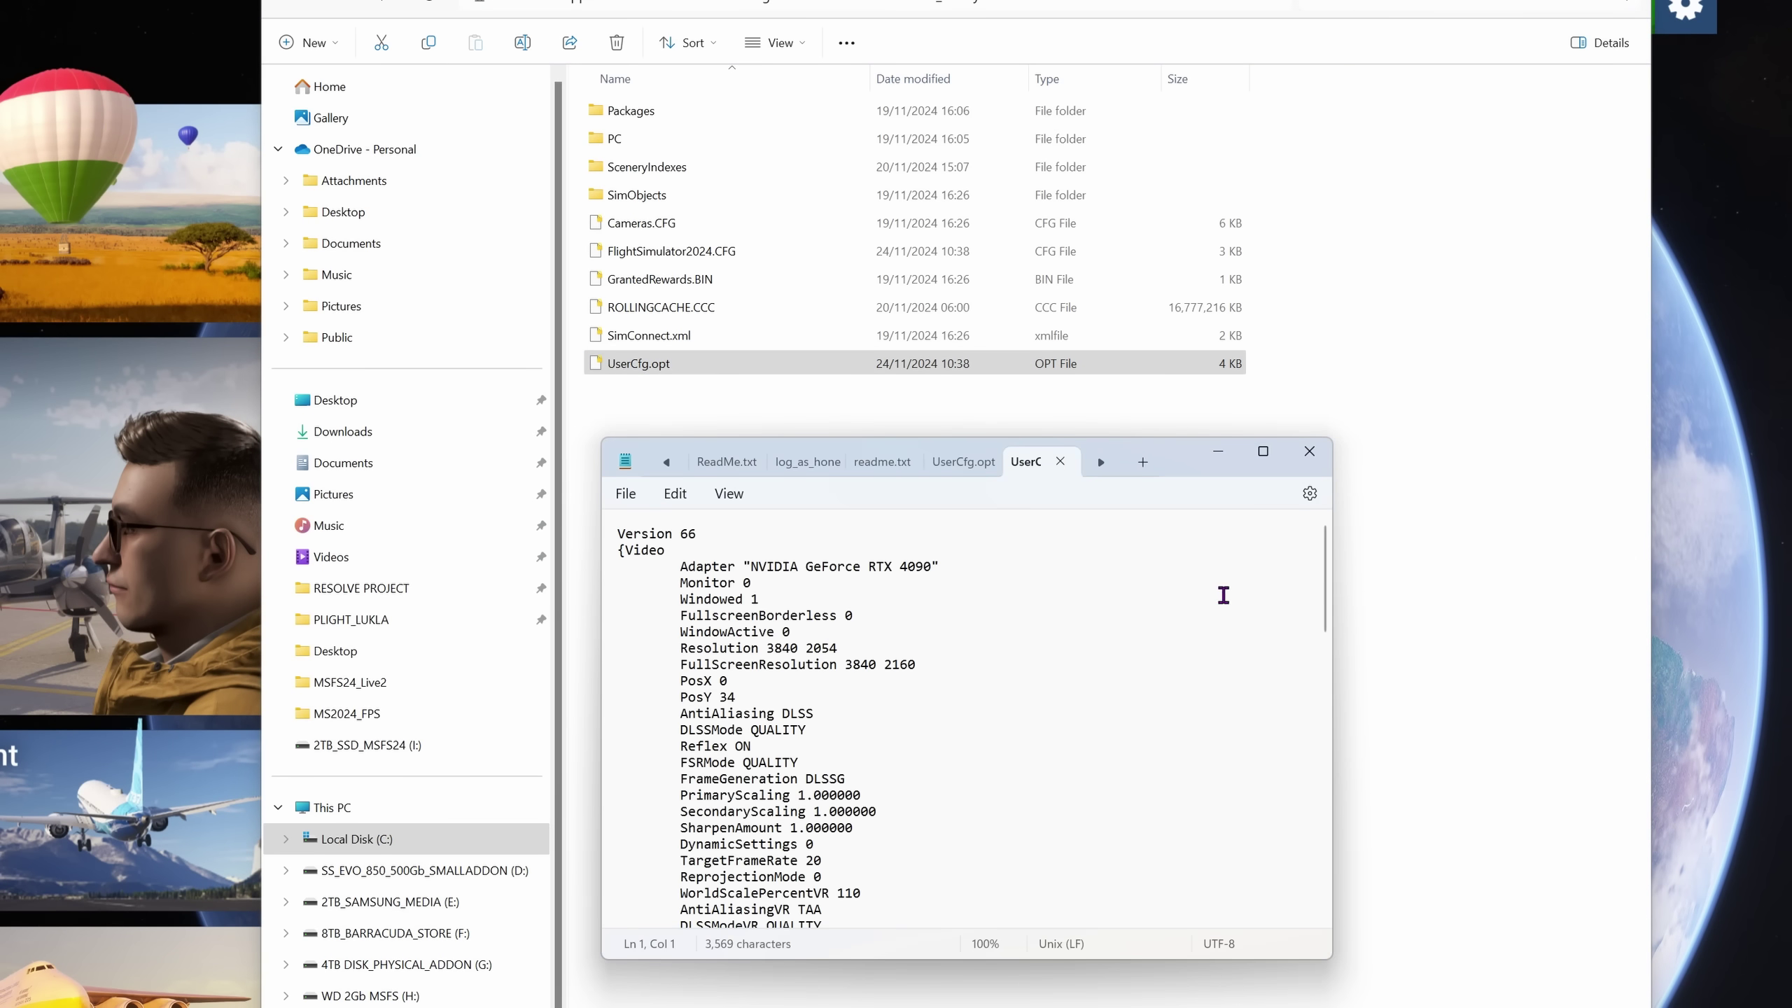
{"action": "left_click_drag", "start_coordinate": [1336, 592], "coordinate": [1340, 969]}
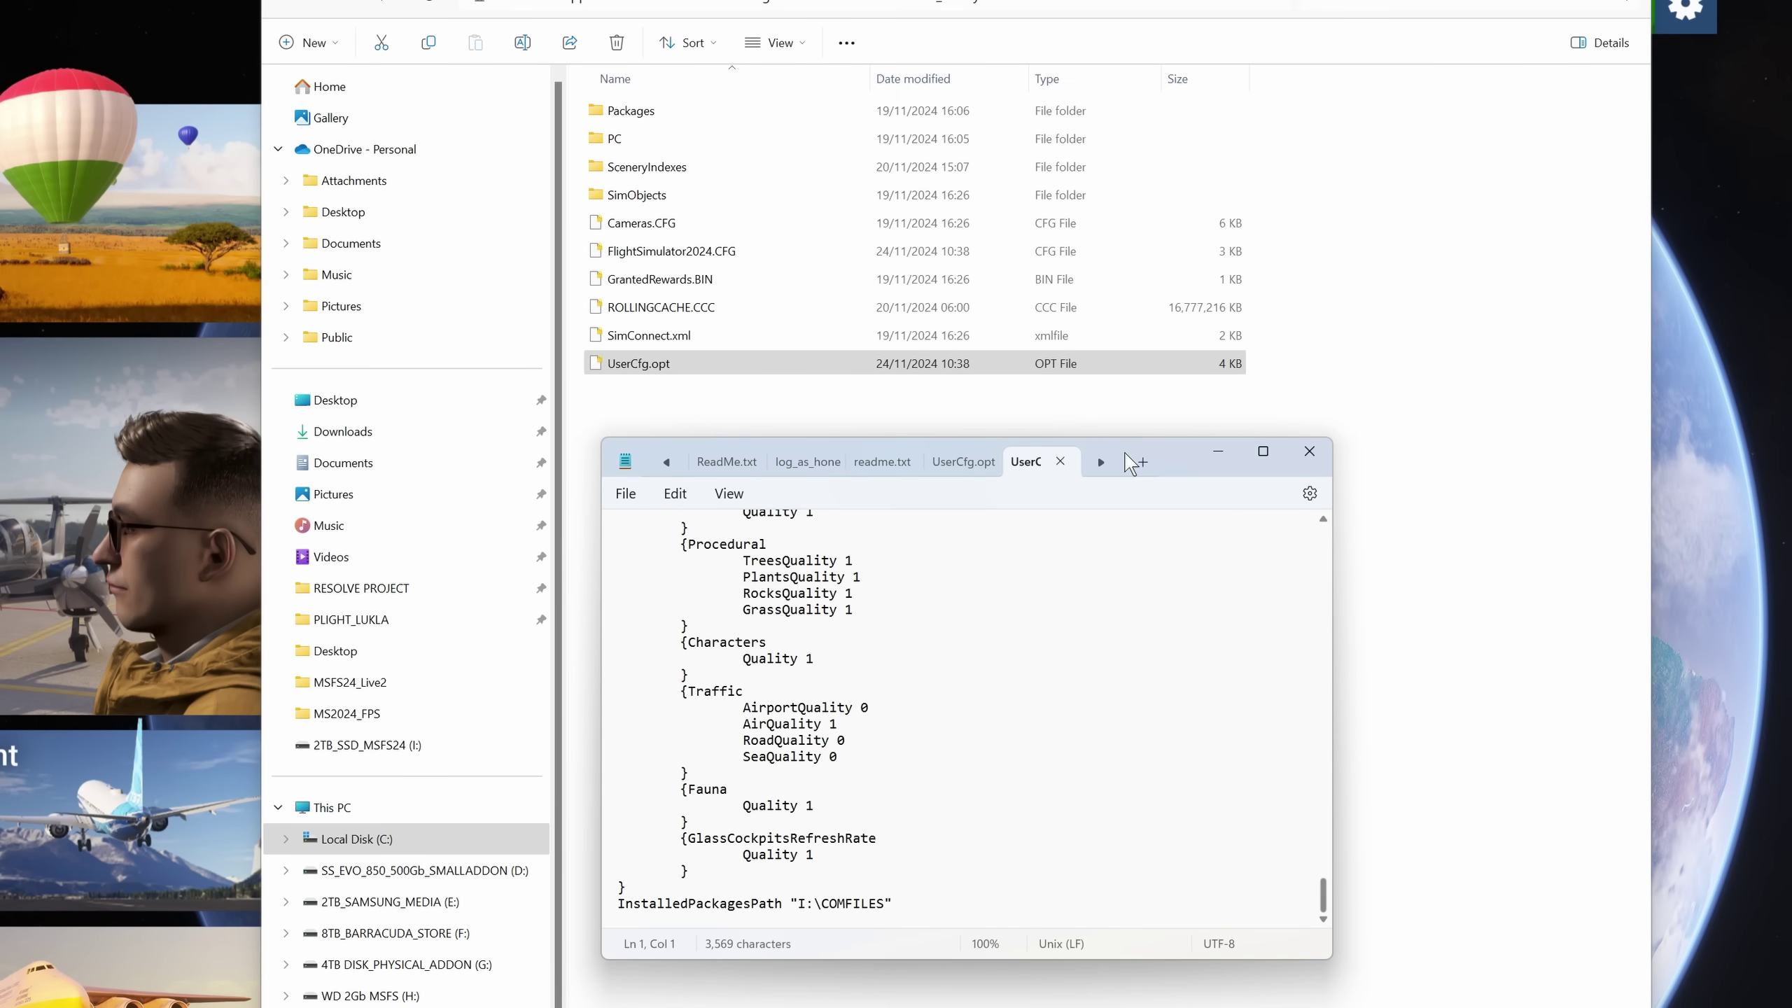
{"action": "left_click_drag", "start_coordinate": [1163, 453], "coordinate": [1041, 134]}
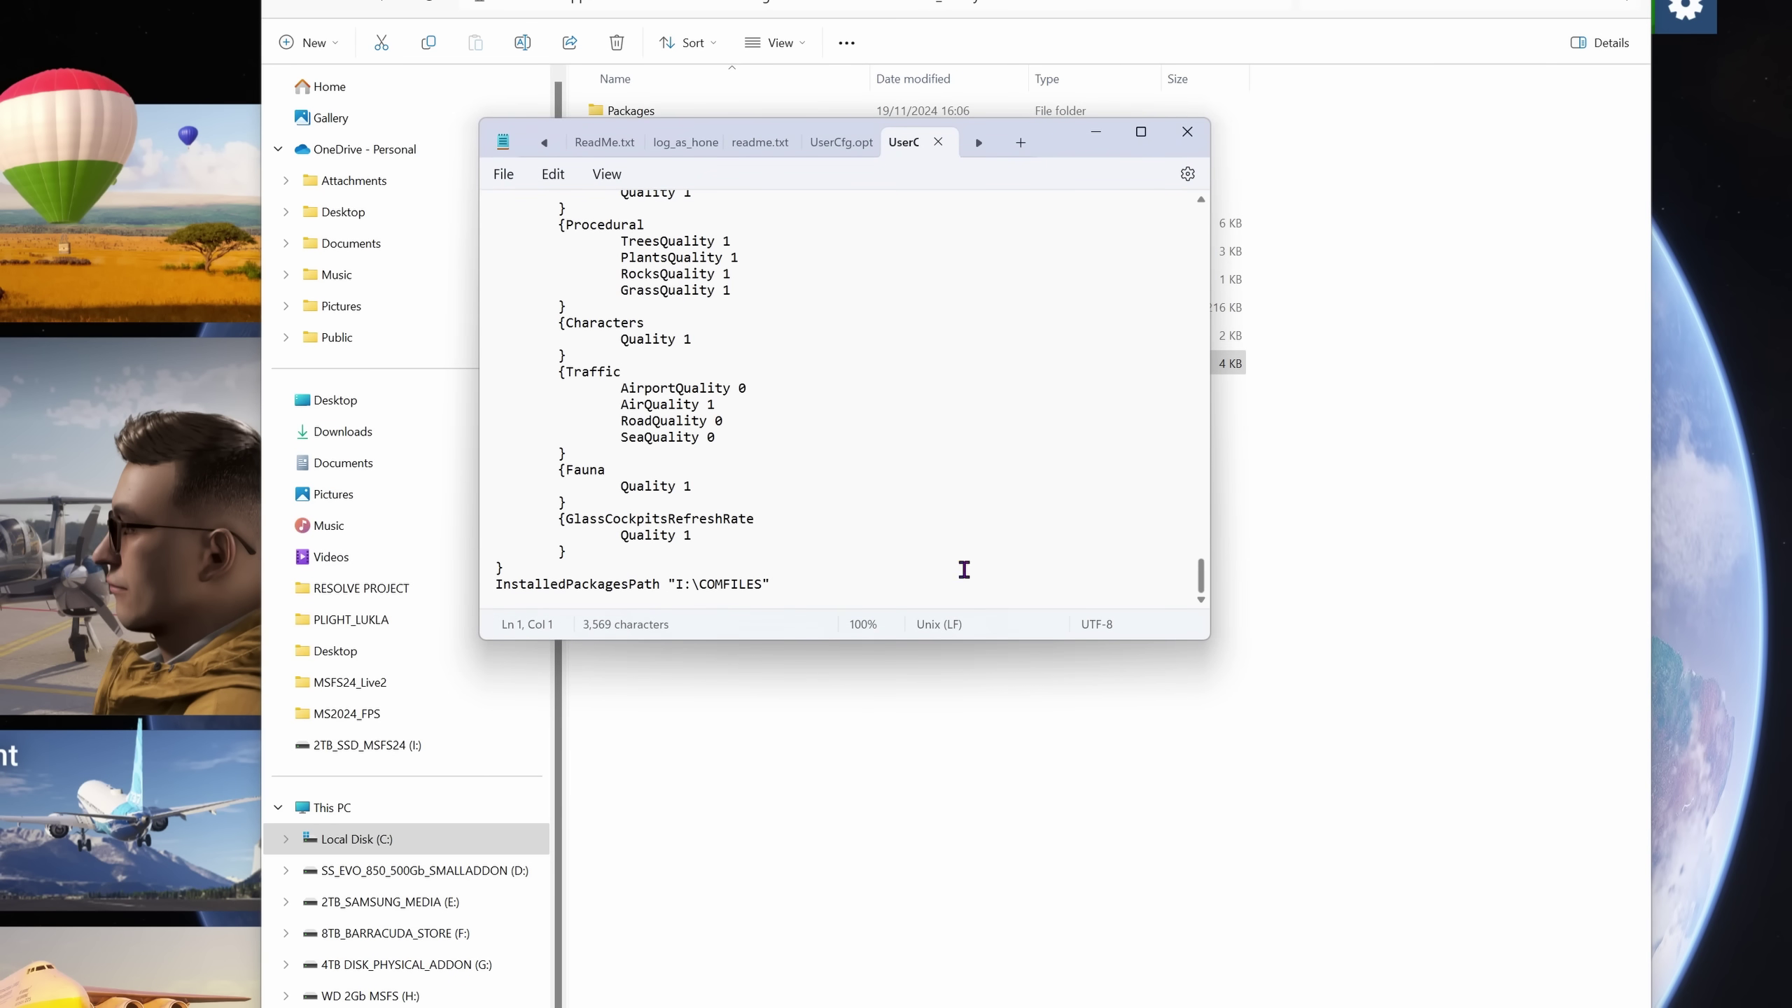
{"action": "left_click_drag", "start_coordinate": [812, 645], "coordinate": [812, 883]}
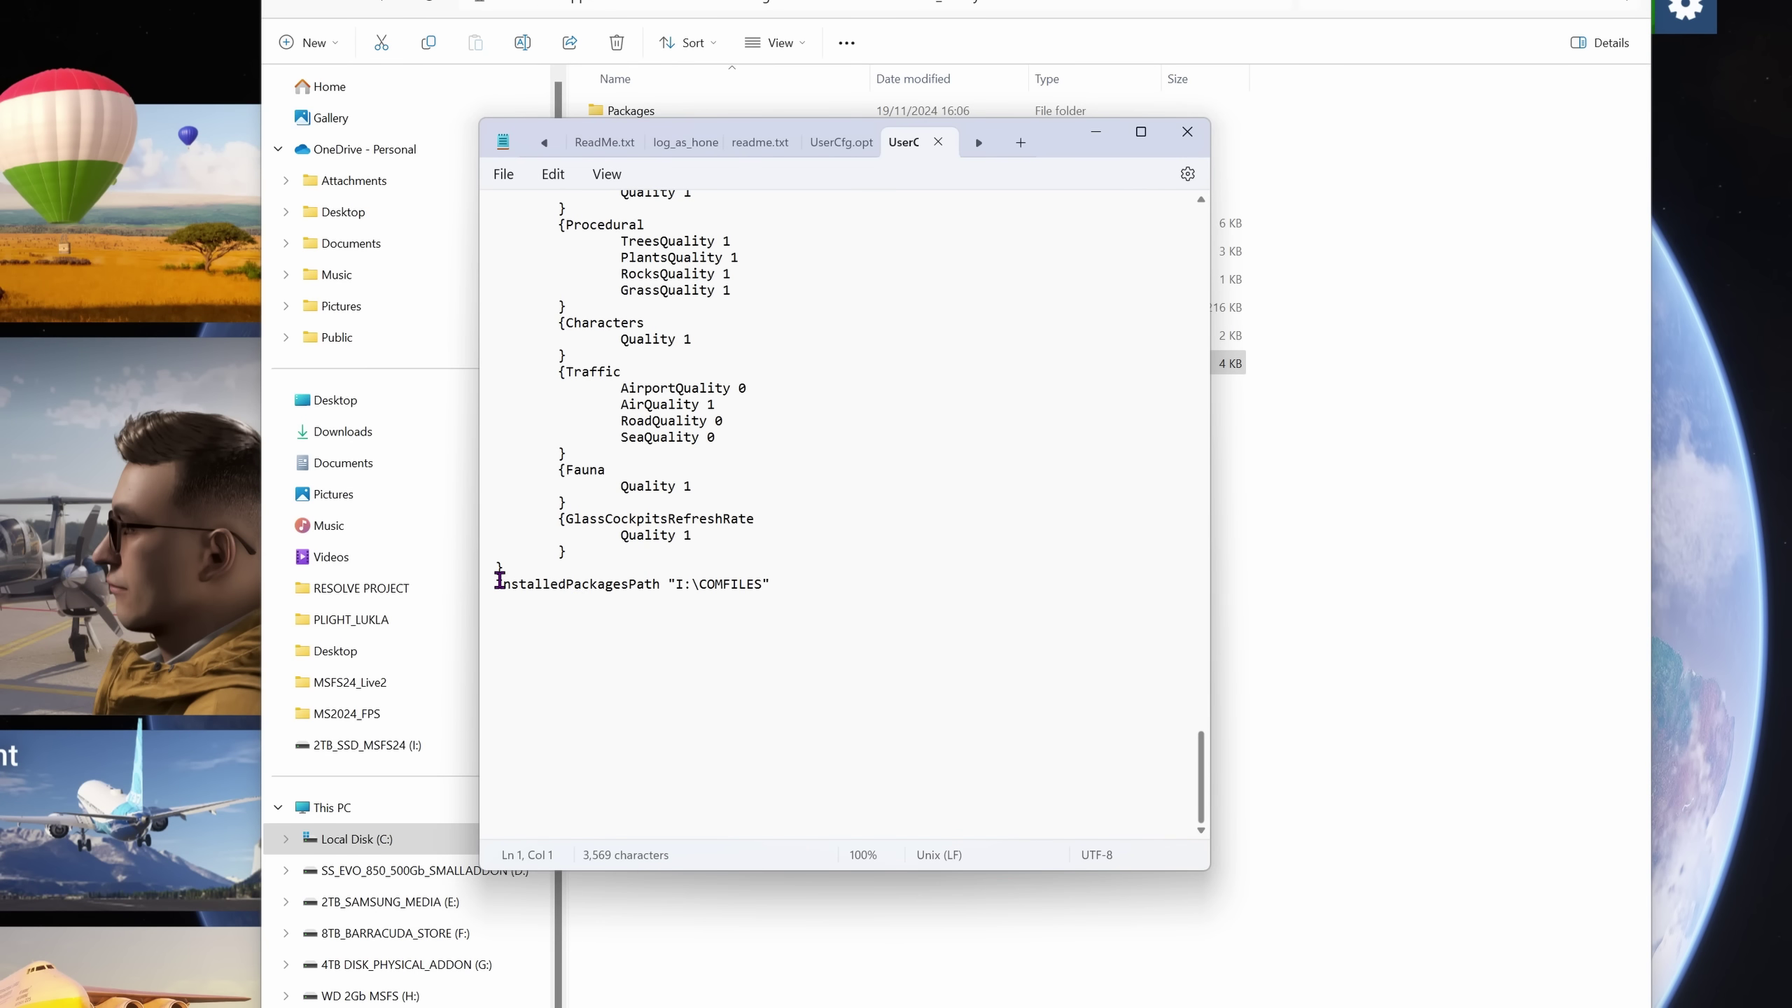
{"action": "left_click_drag", "start_coordinate": [497, 583], "coordinate": [945, 589]}
{"action": "left_click", "coordinate": [946, 590]}
{"action": "left_click", "coordinate": [1189, 135]}
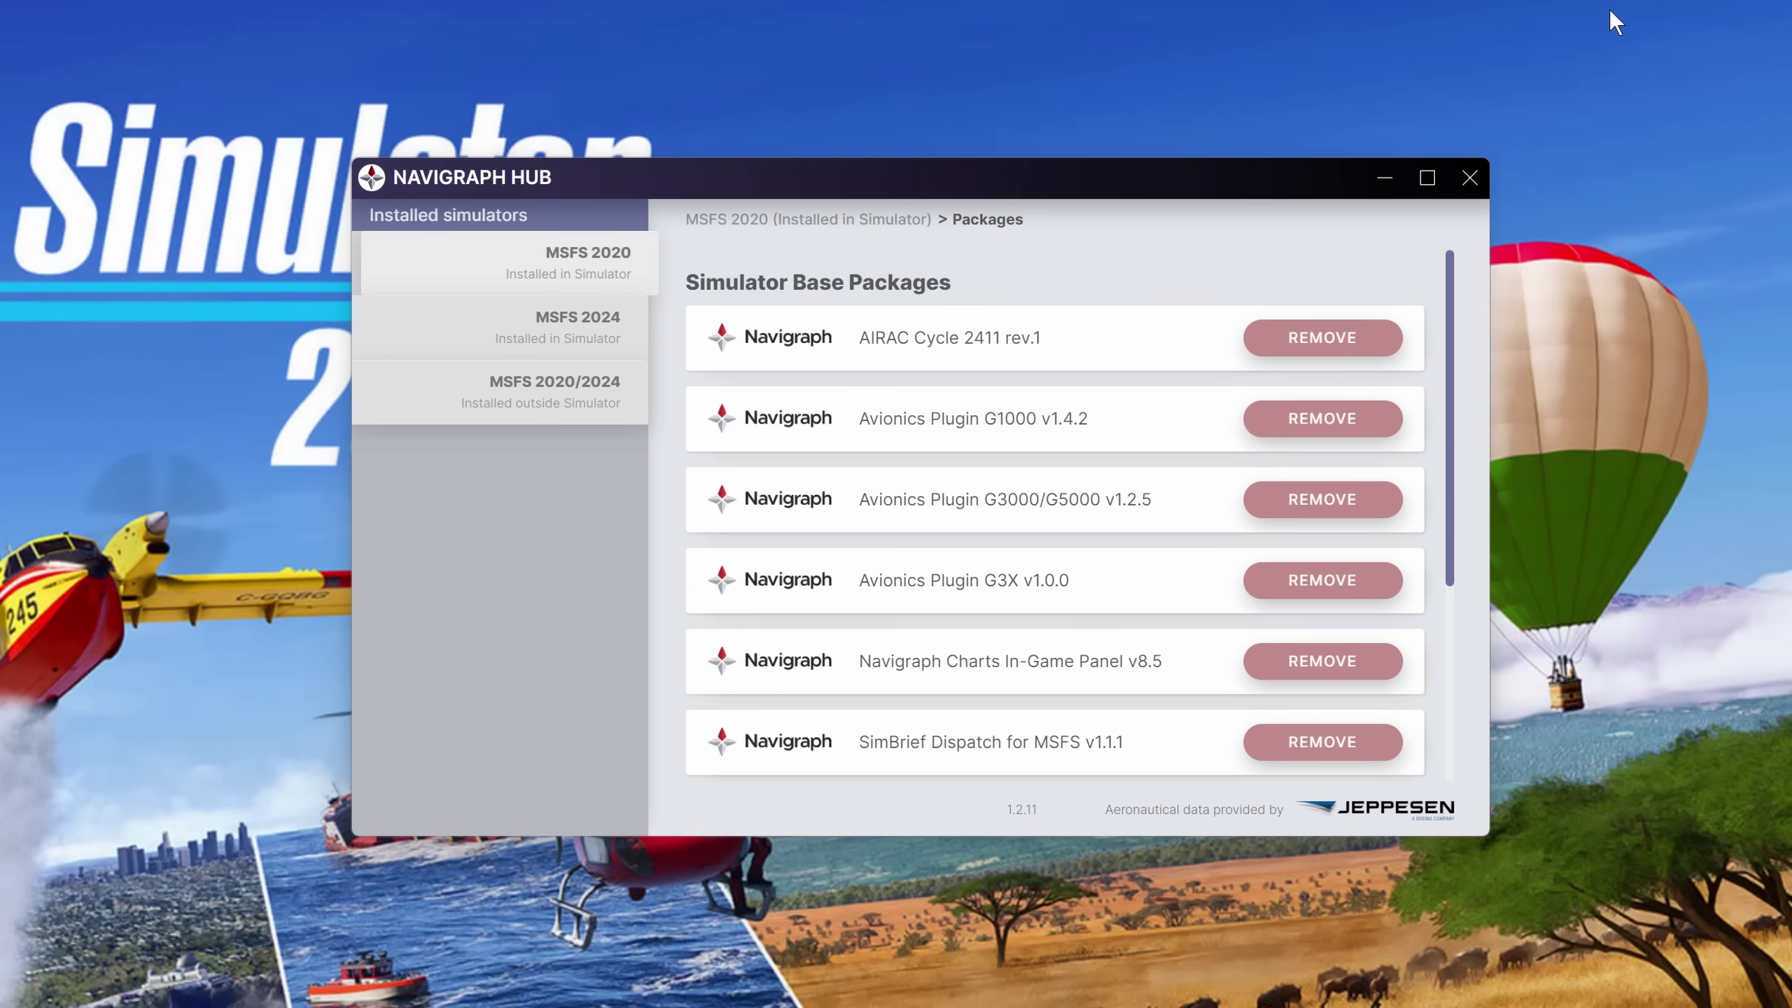
- Under MSFS 2024, install the G1000, G3000/G5000 and G3X avionics plugins plus the Charts and SimBrief EFB apps
{"action": "left_click", "coordinate": [575, 330]}
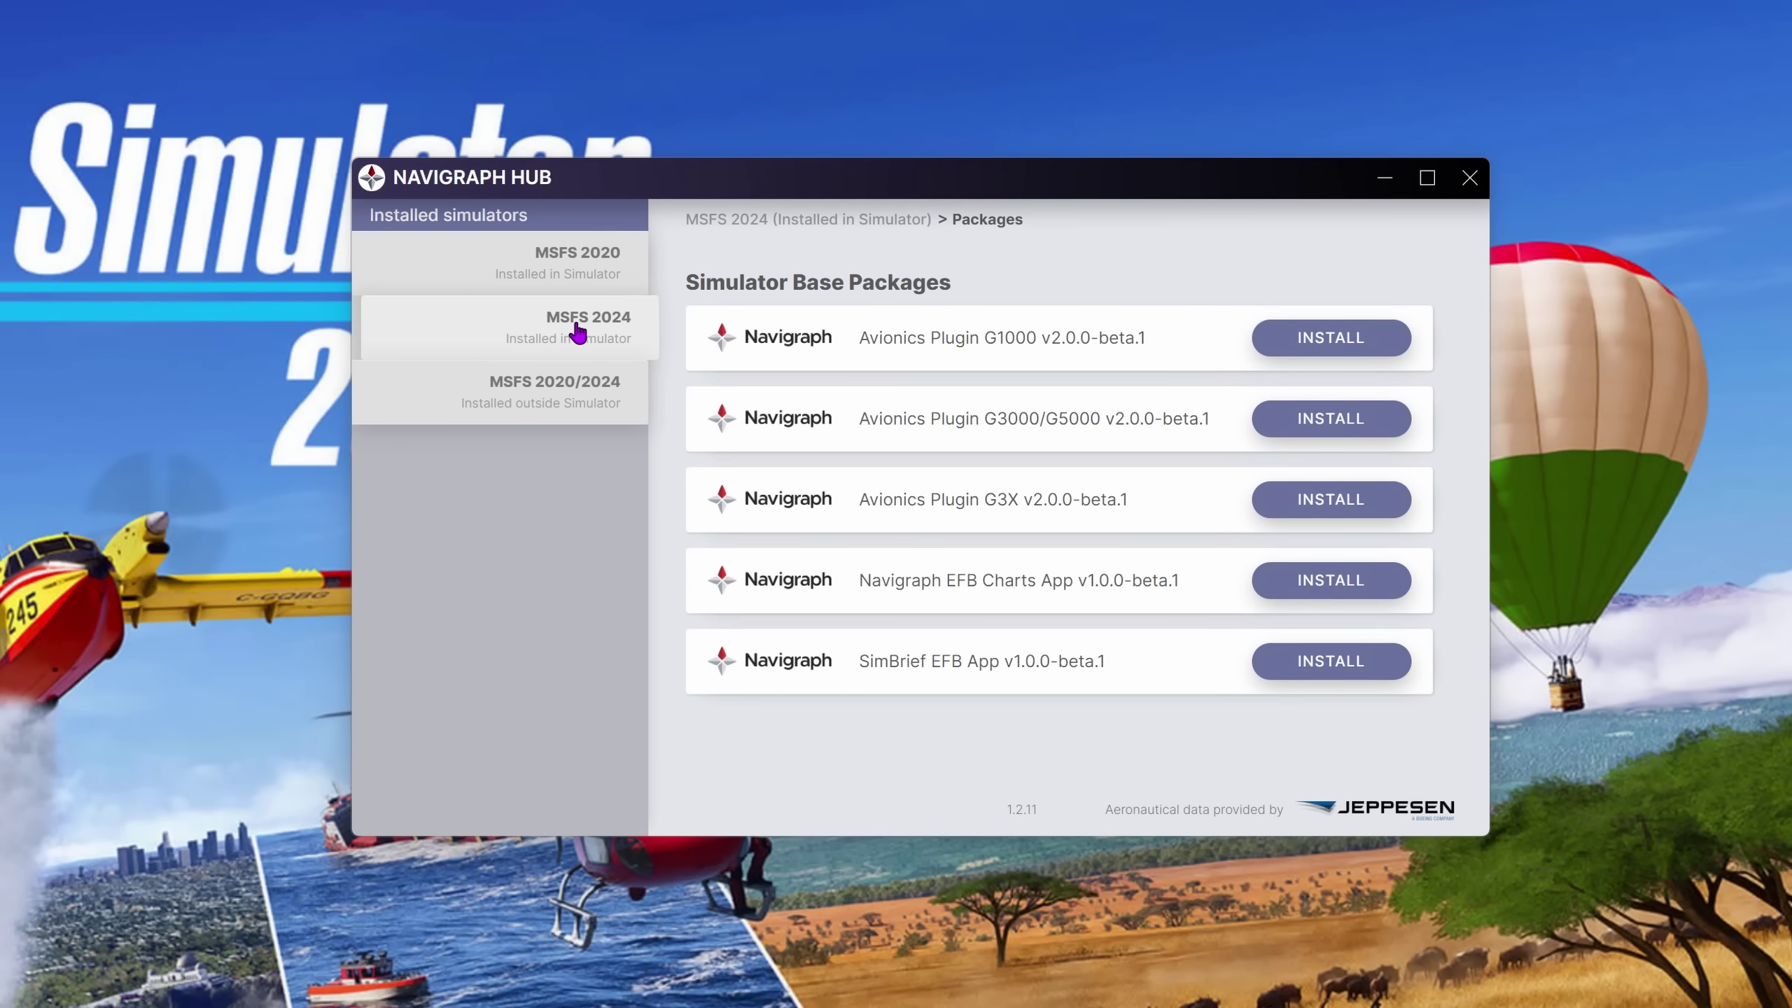
{"action": "left_click", "coordinate": [1336, 339]}
{"action": "left_click", "coordinate": [1347, 419]}
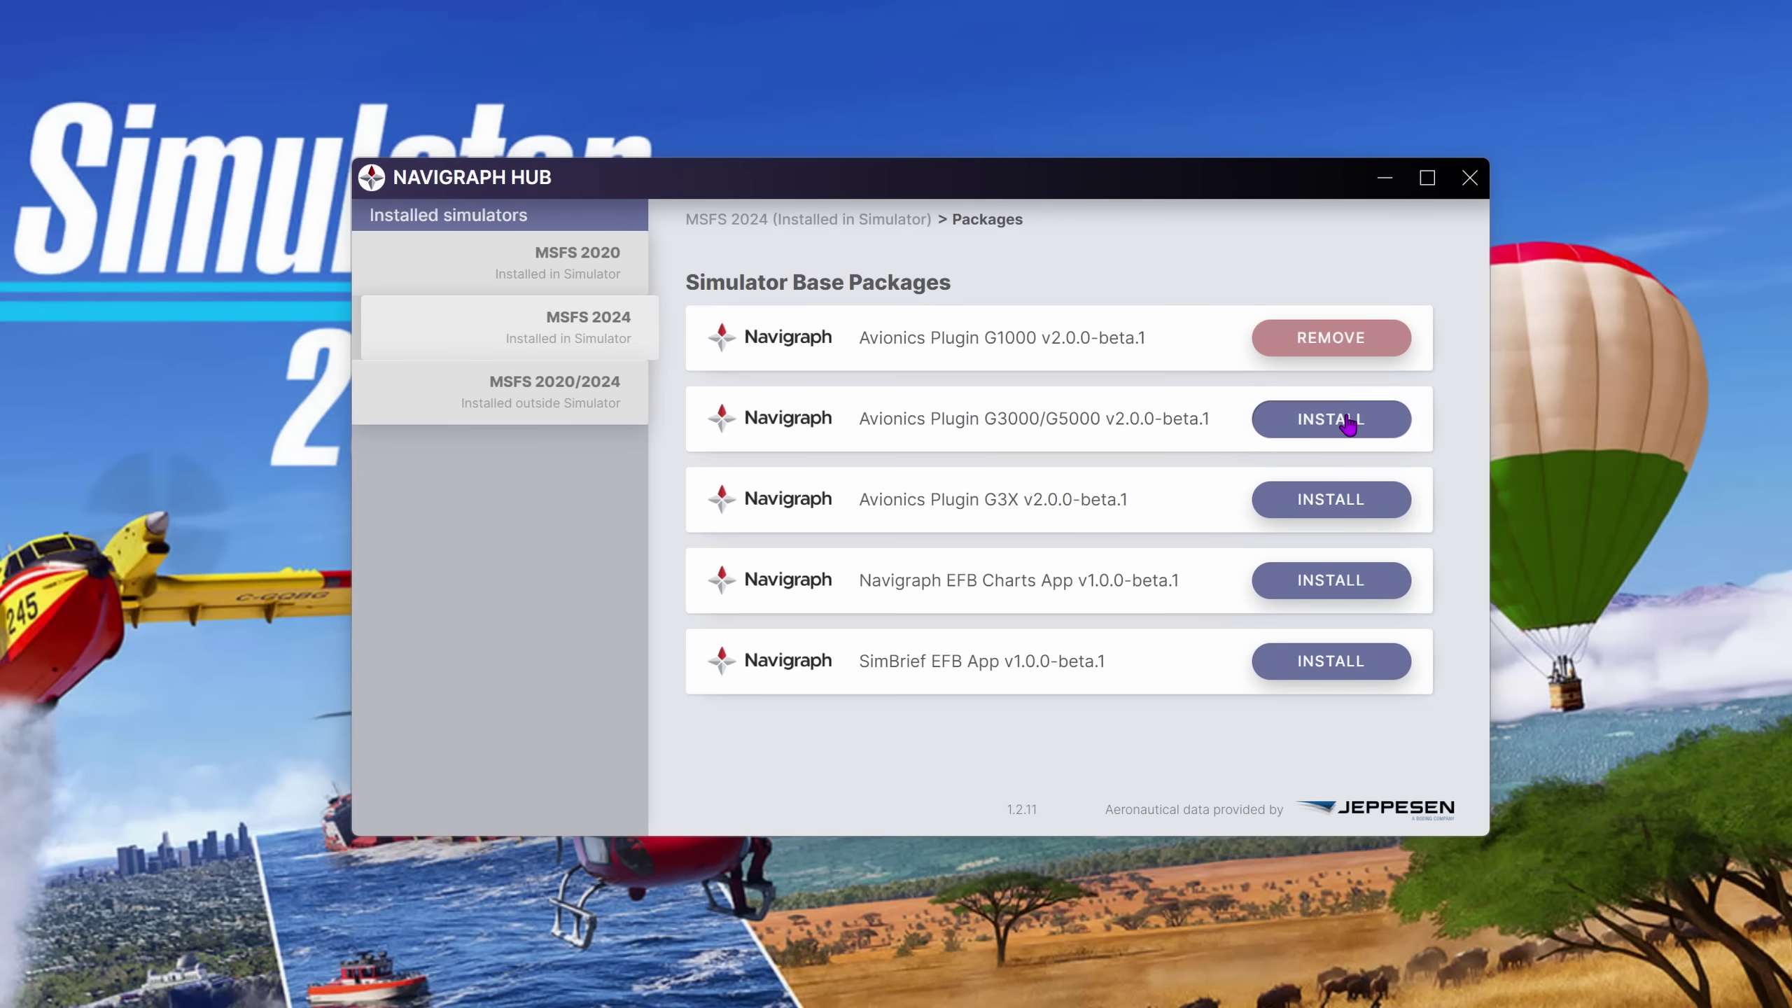
{"action": "left_click", "coordinate": [1350, 505]}
{"action": "left_click", "coordinate": [1361, 589]}
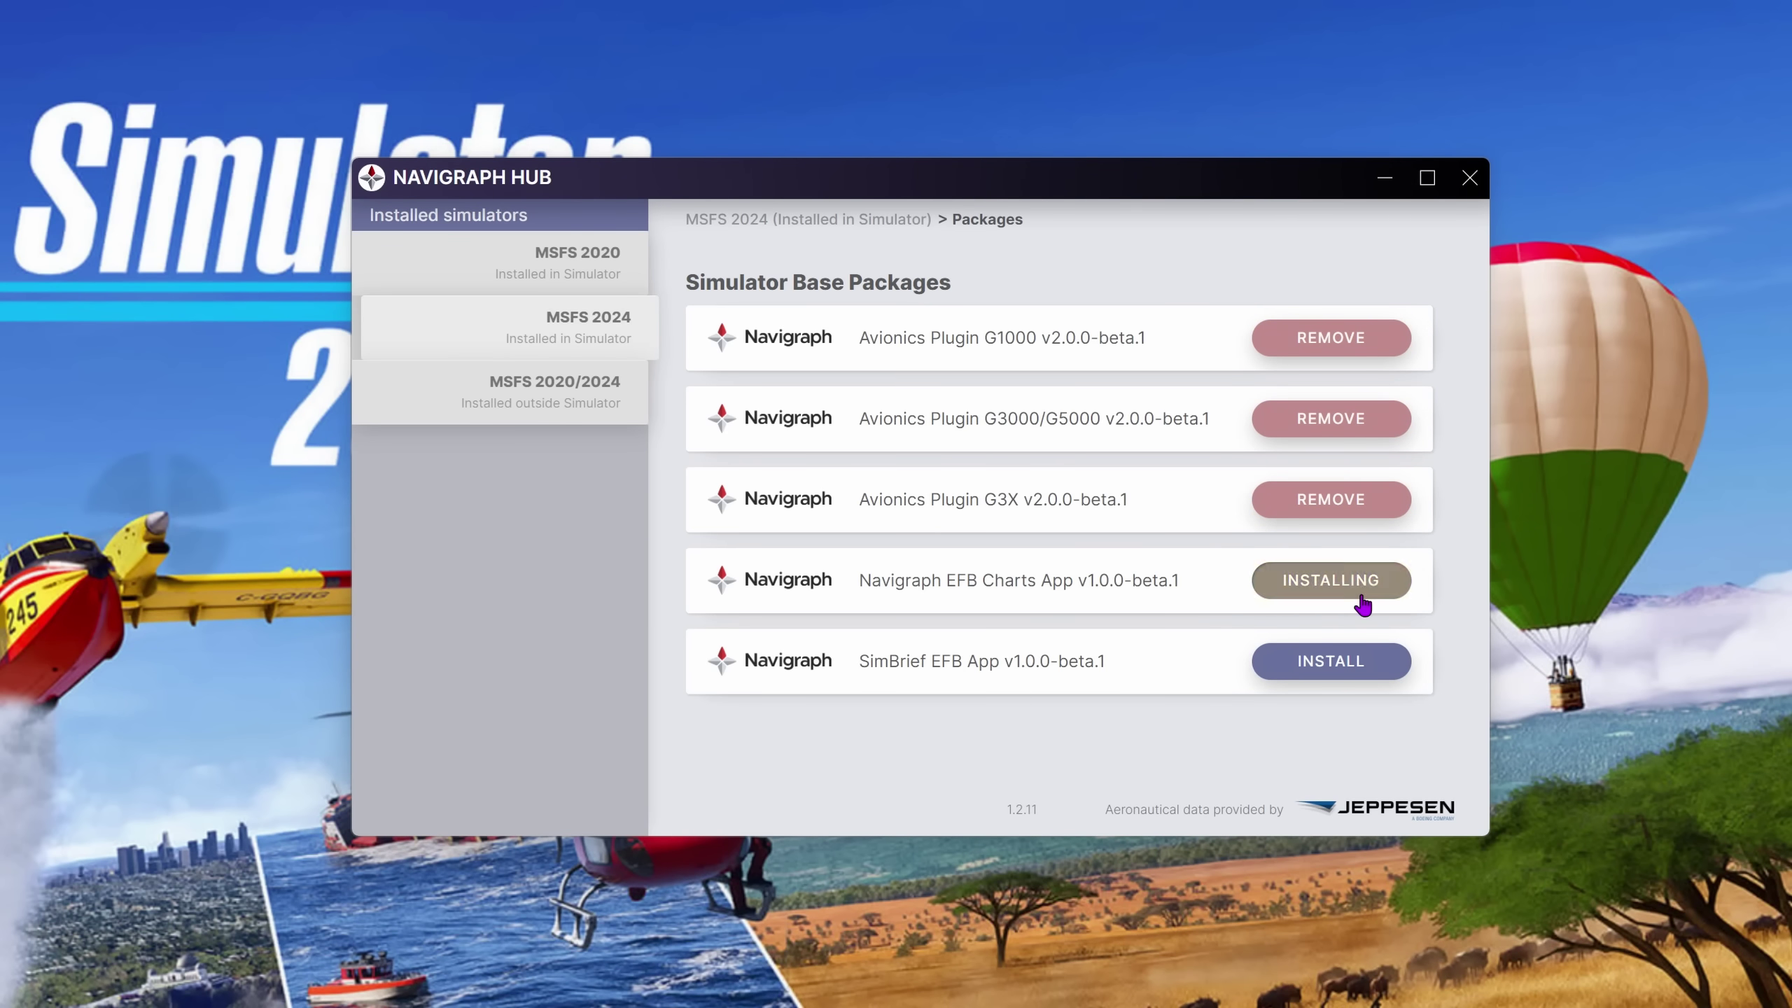
{"action": "left_click", "coordinate": [1349, 665]}
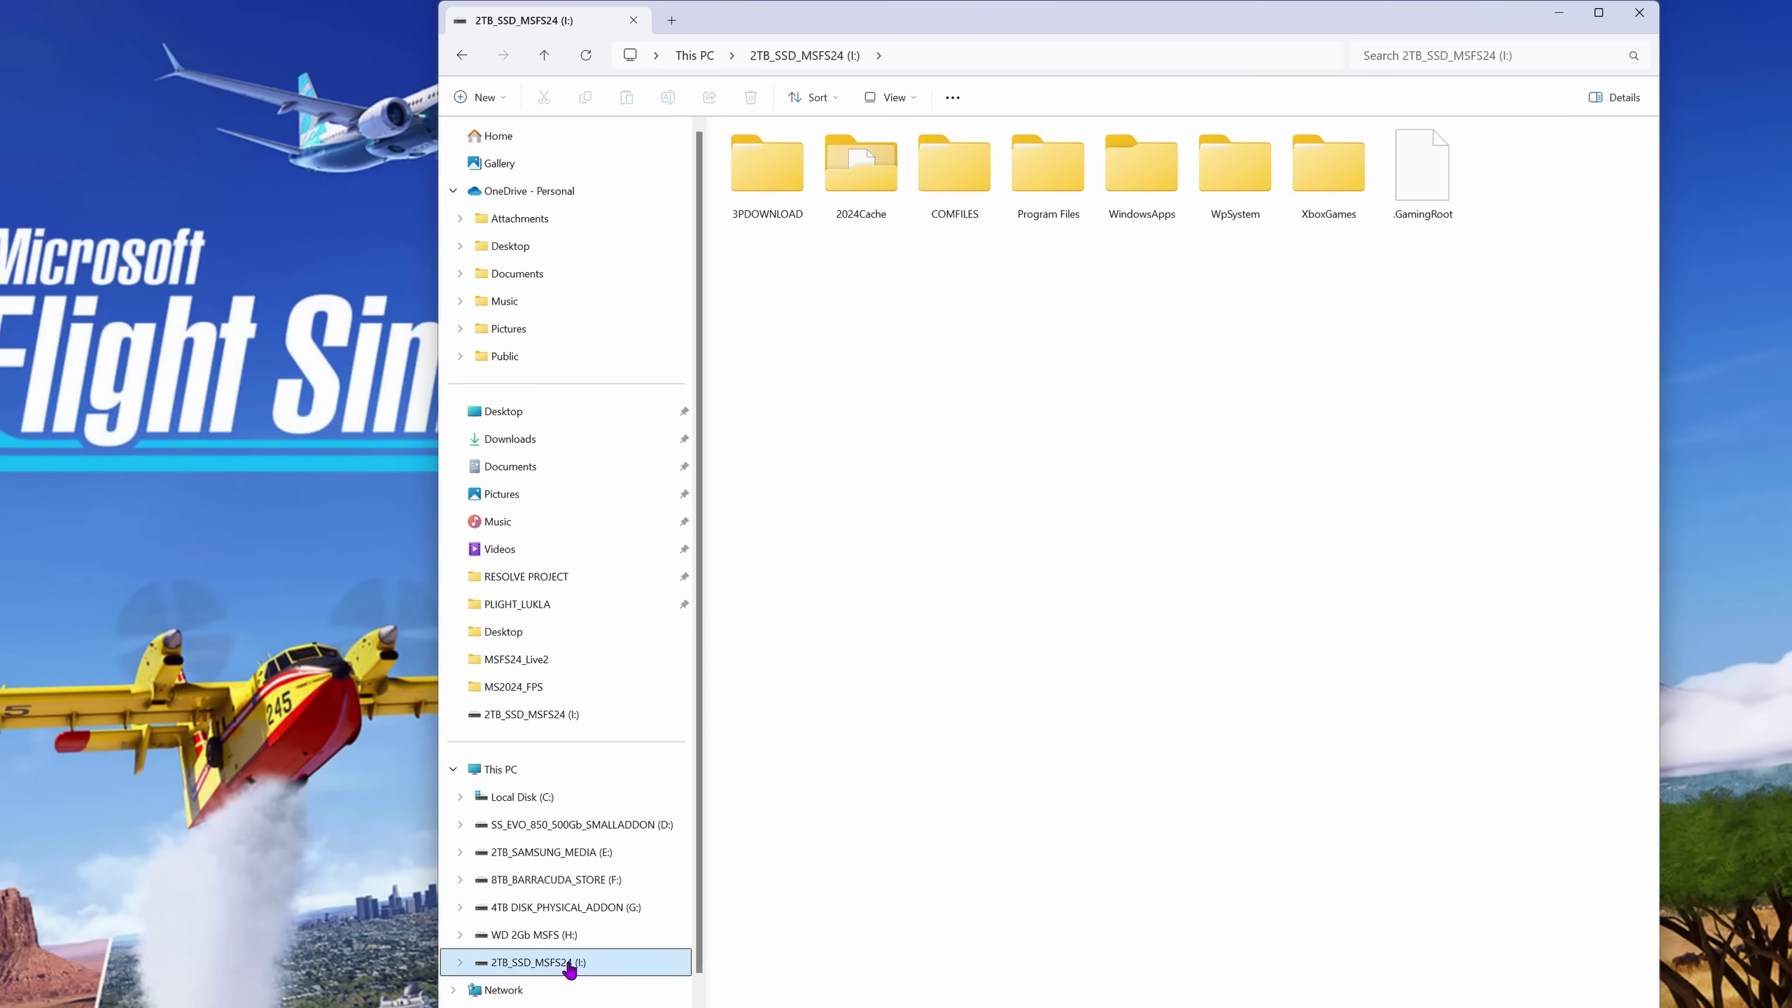
- Open I:\COMFILES\Community to see the five navigraph folders
{"action": "double_click", "coordinate": [964, 172]}
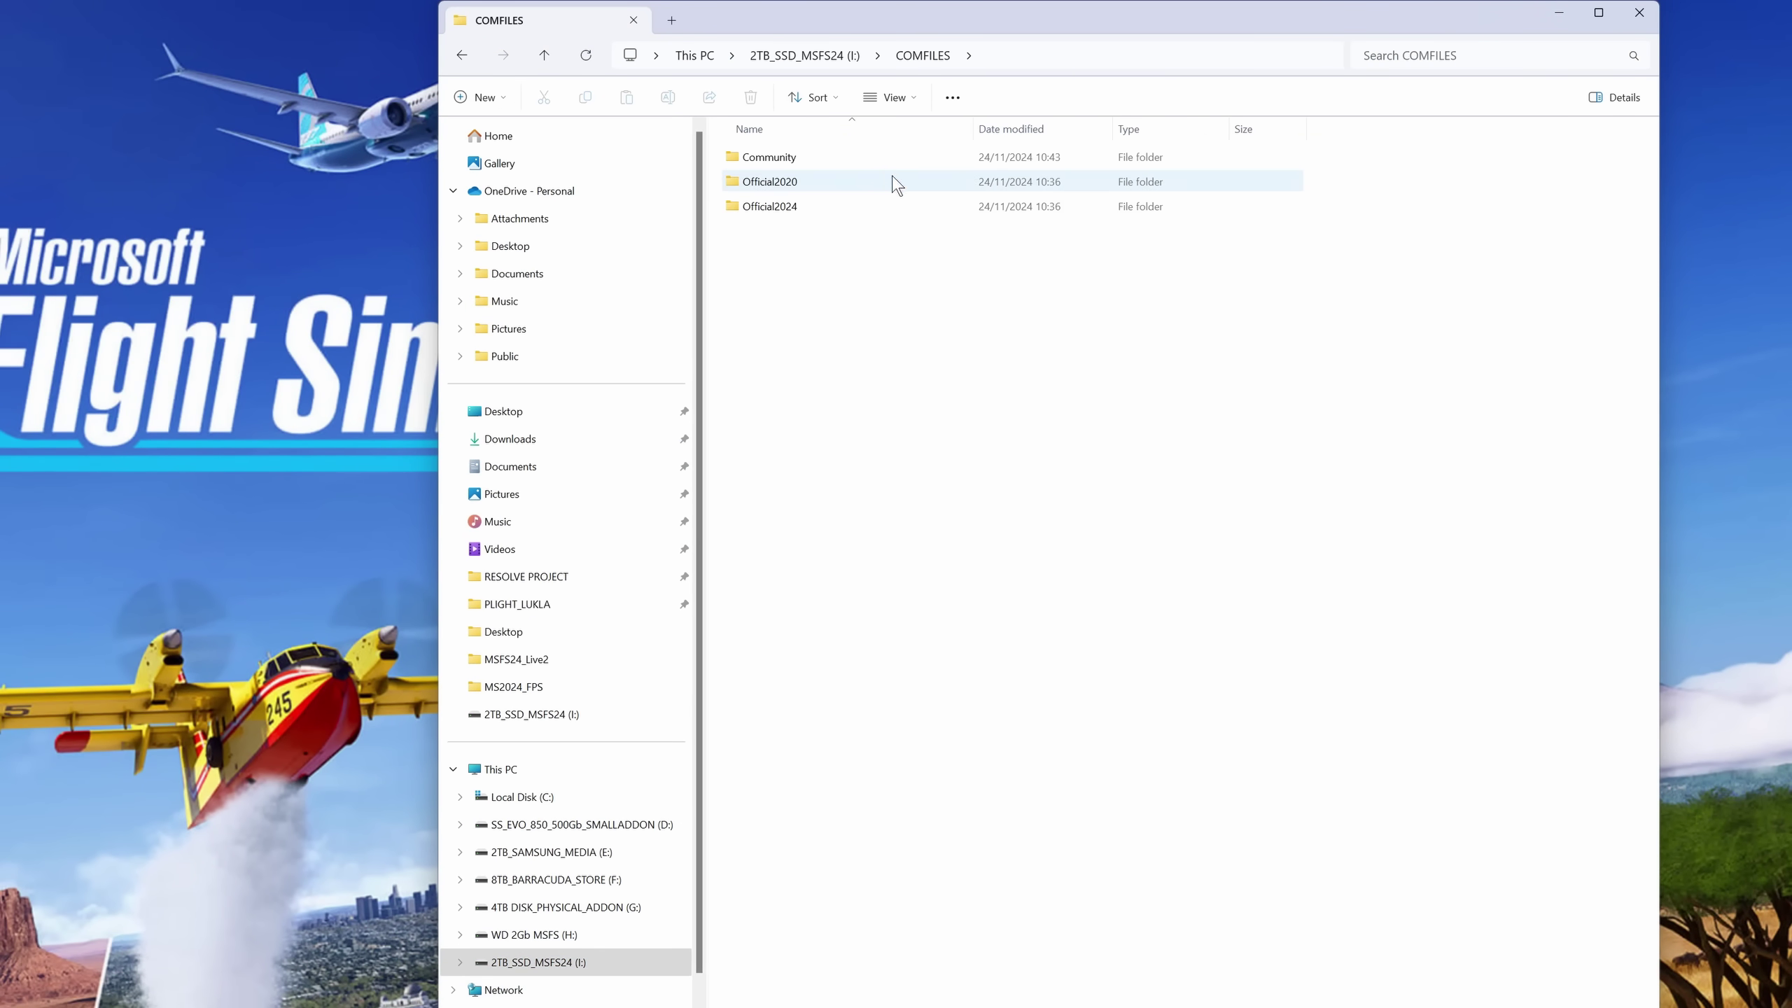
{"action": "double_click", "coordinate": [877, 159]}
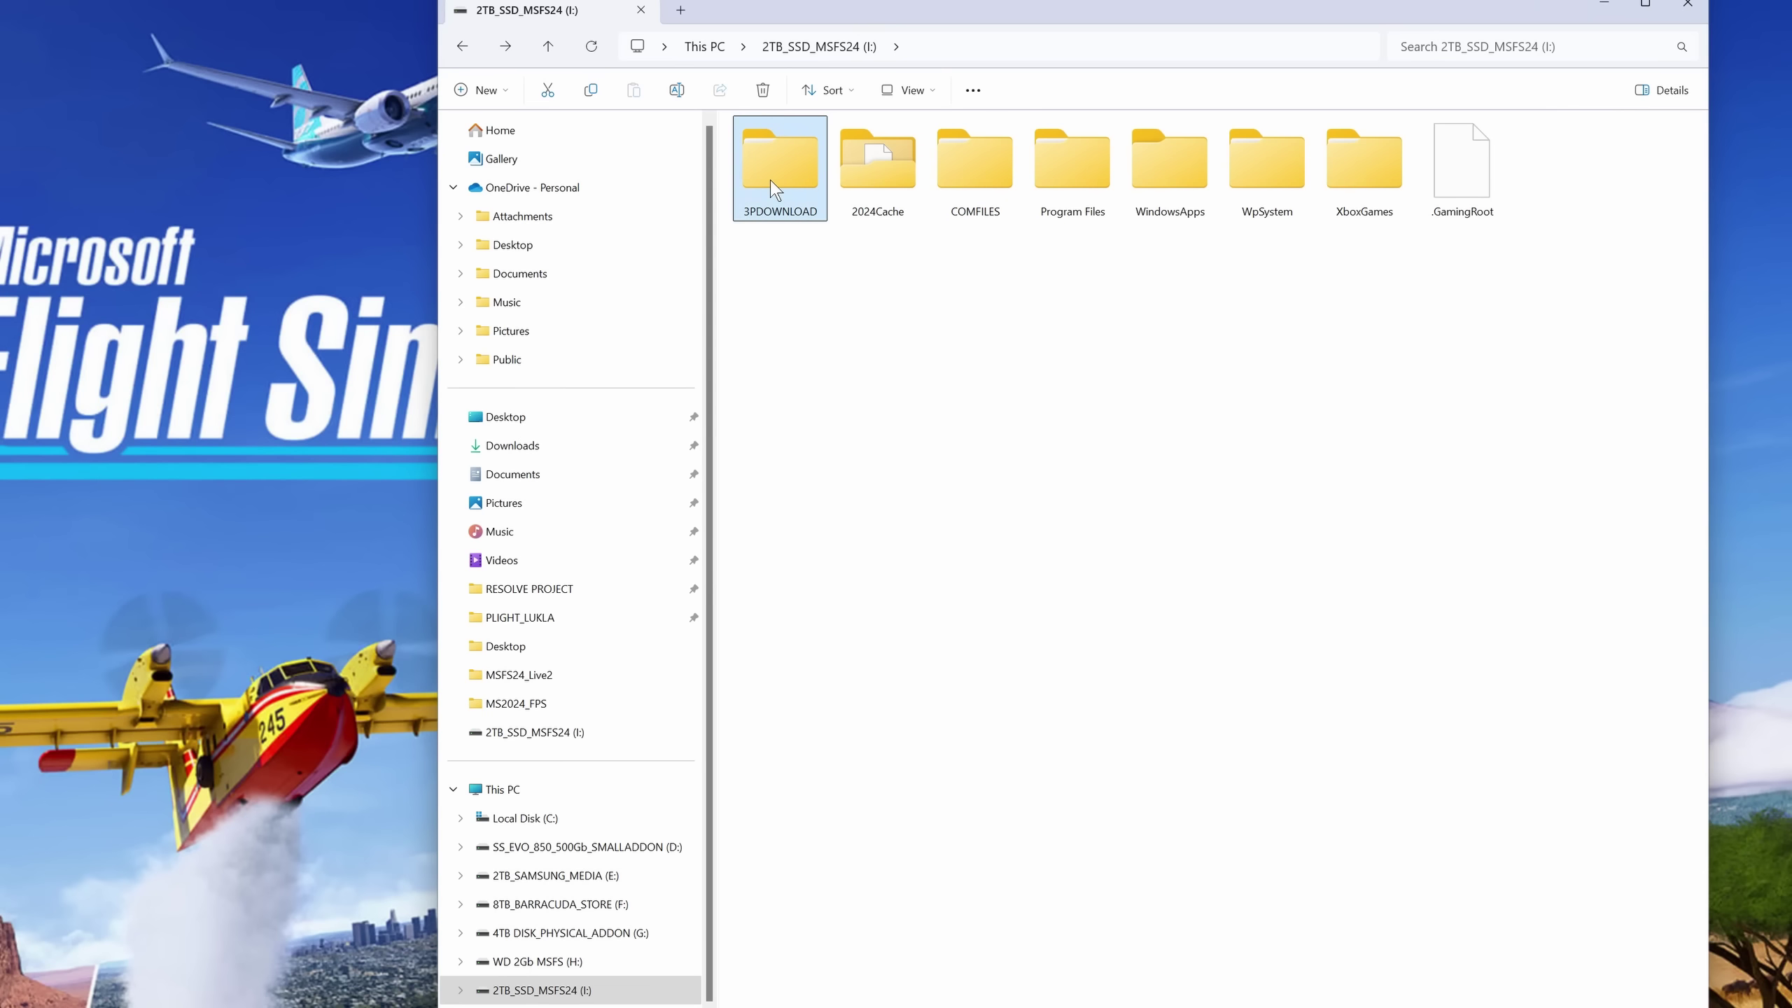
- In 3PDOWNLOAD, extract the pms50-gtn750_2024 zip into its default folder
{"action": "double_click", "coordinate": [774, 180]}
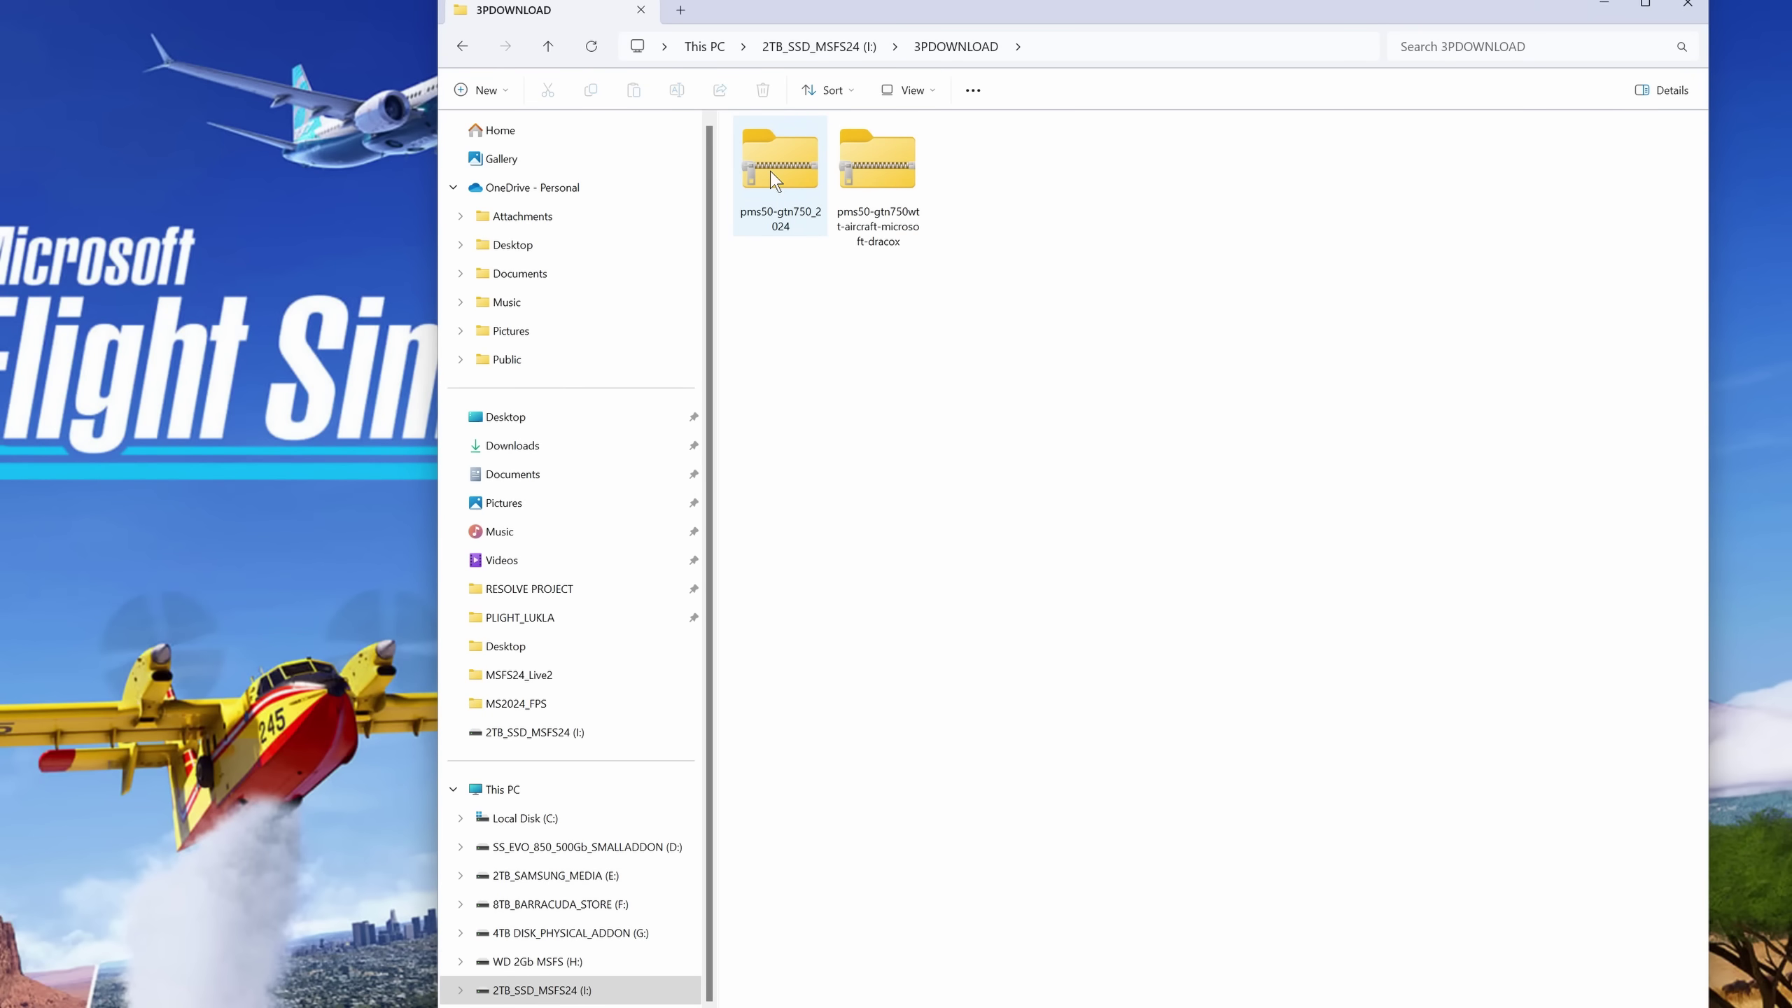
{"action": "right_click", "coordinate": [774, 180]}
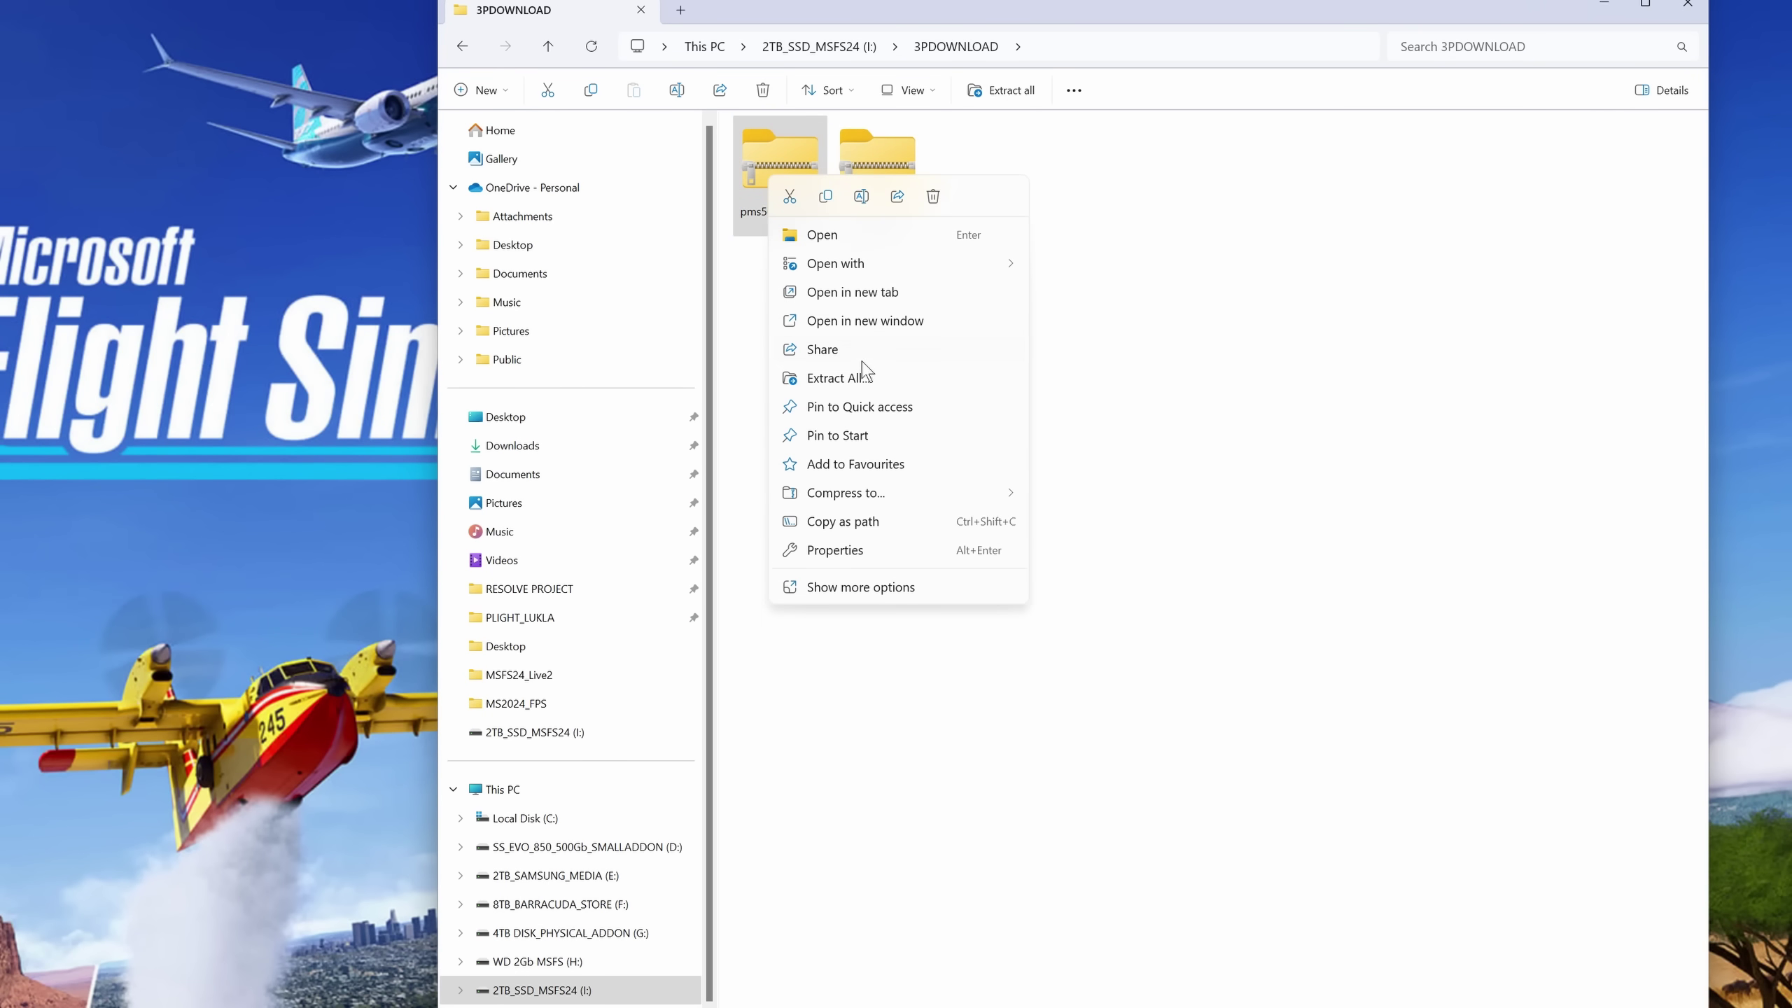
{"action": "left_click", "coordinate": [864, 377]}
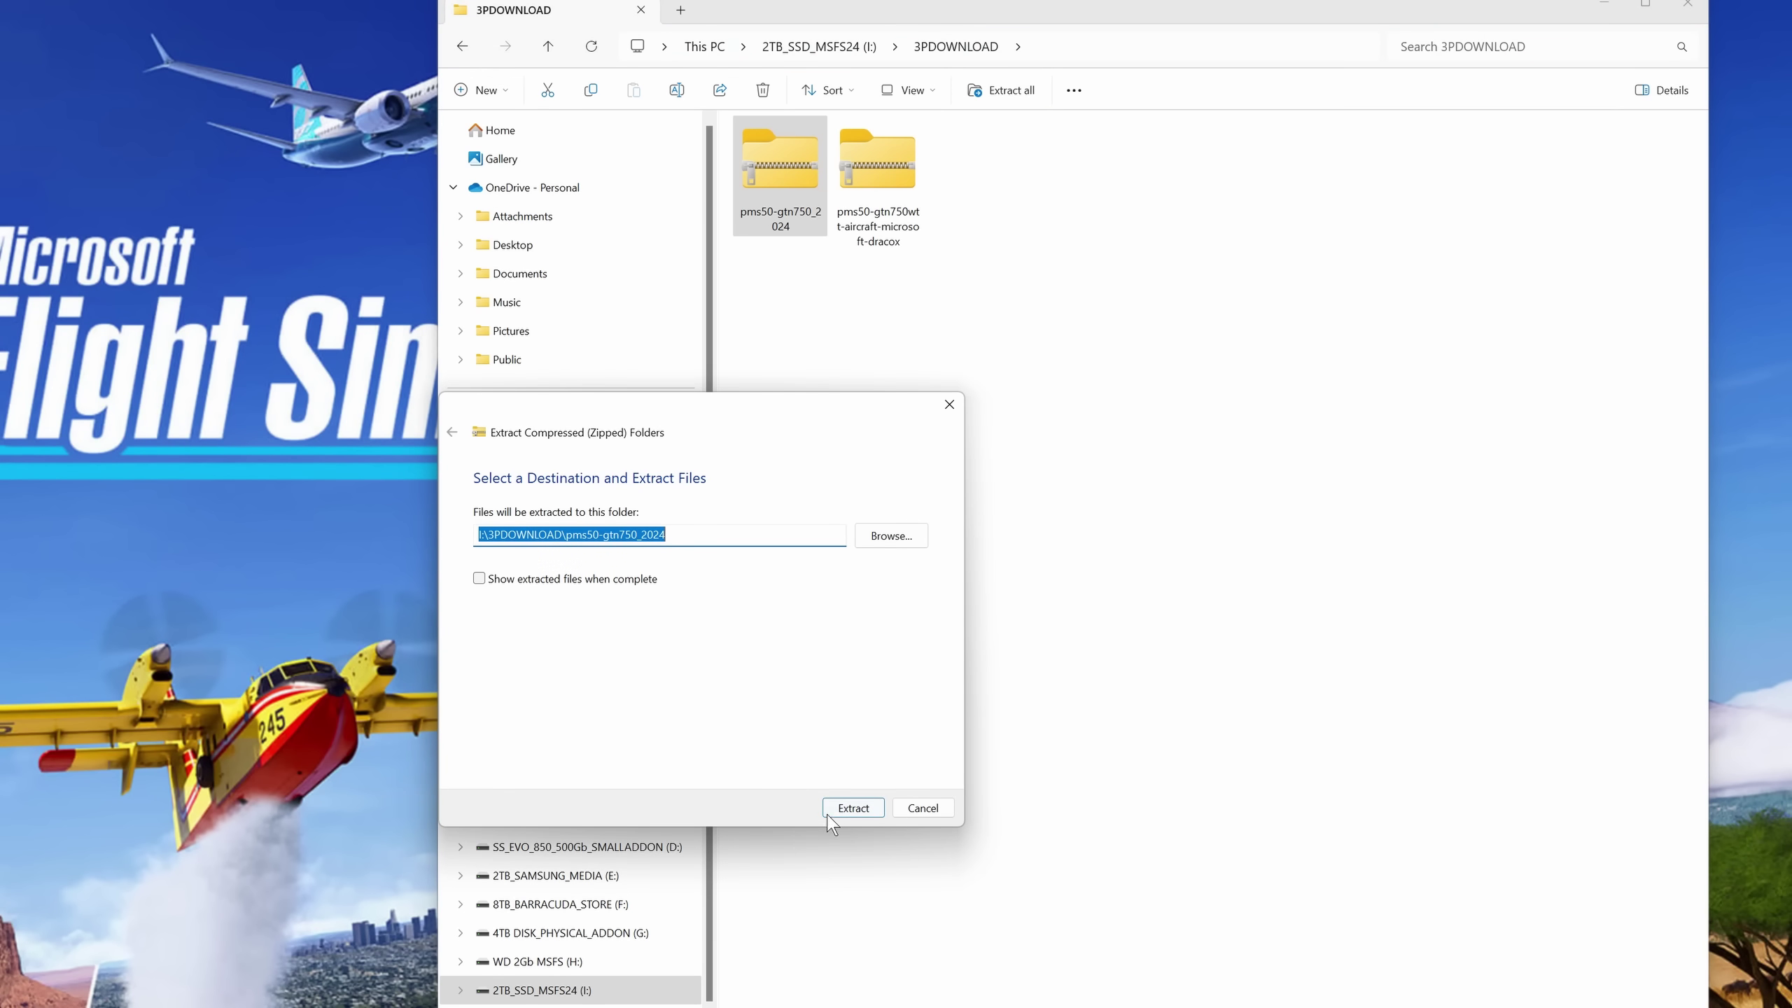
{"action": "left_click", "coordinate": [857, 809]}
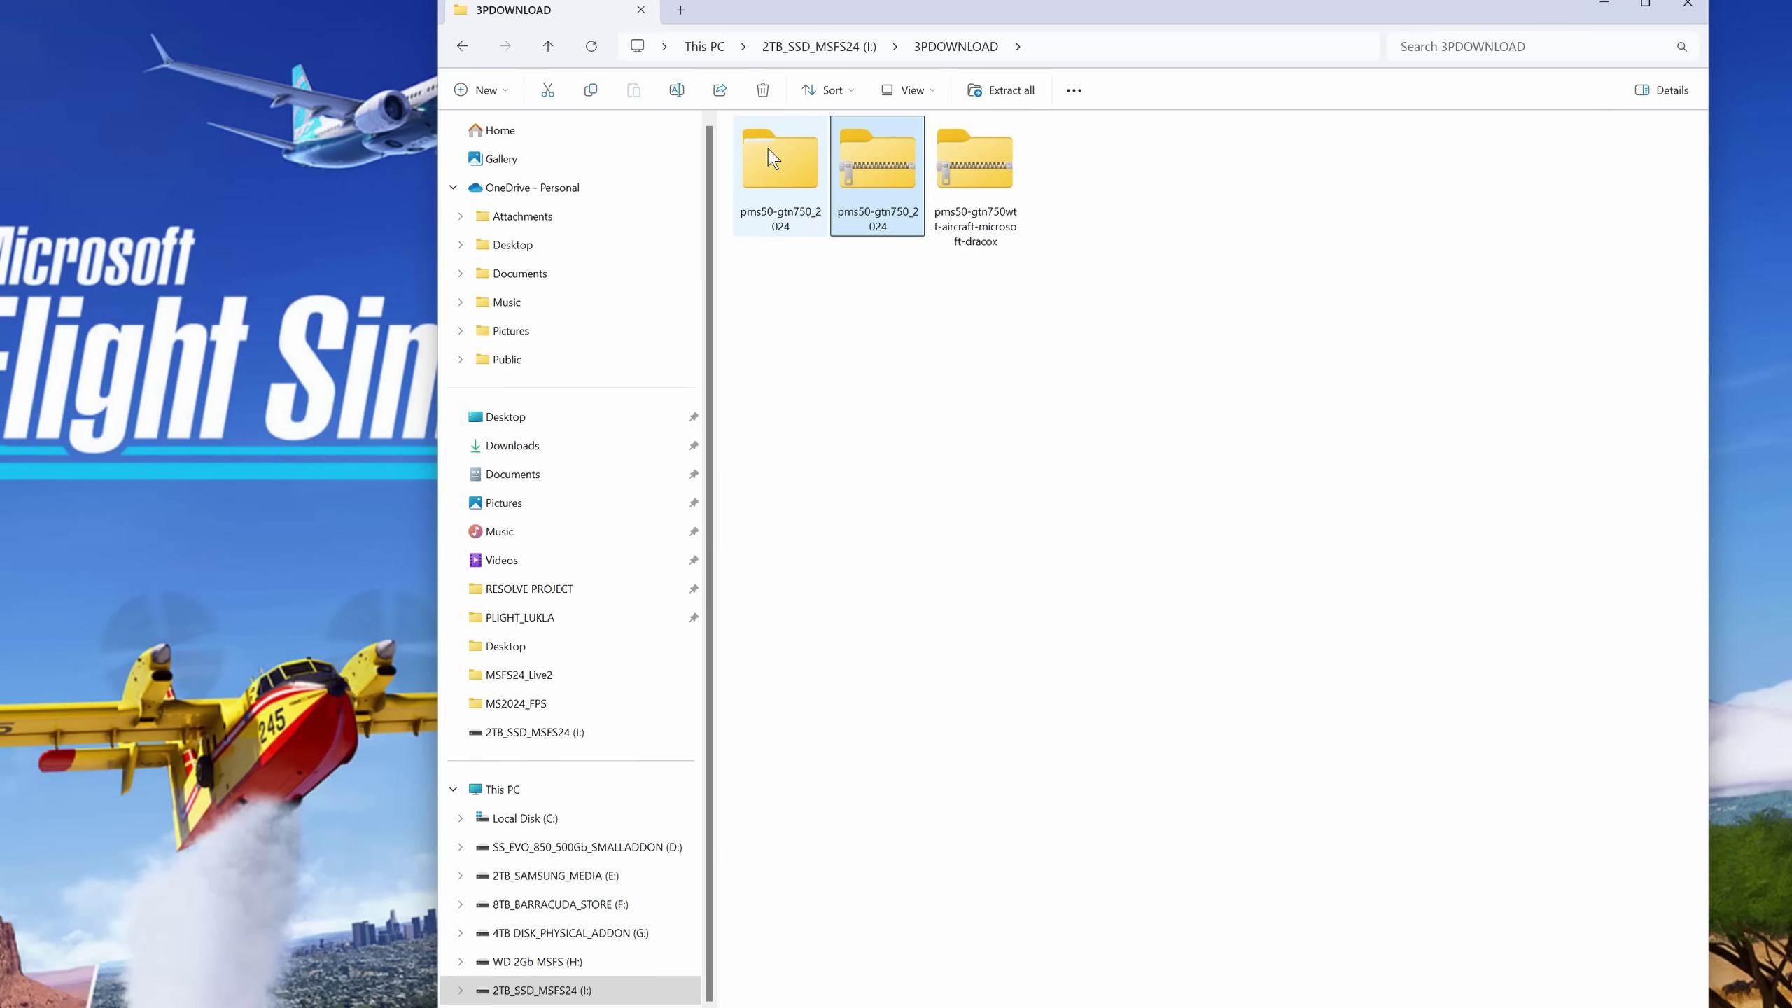
- Extract the dracox GTN750 zip into its default folder as well
{"action": "right_click", "coordinate": [990, 168]}
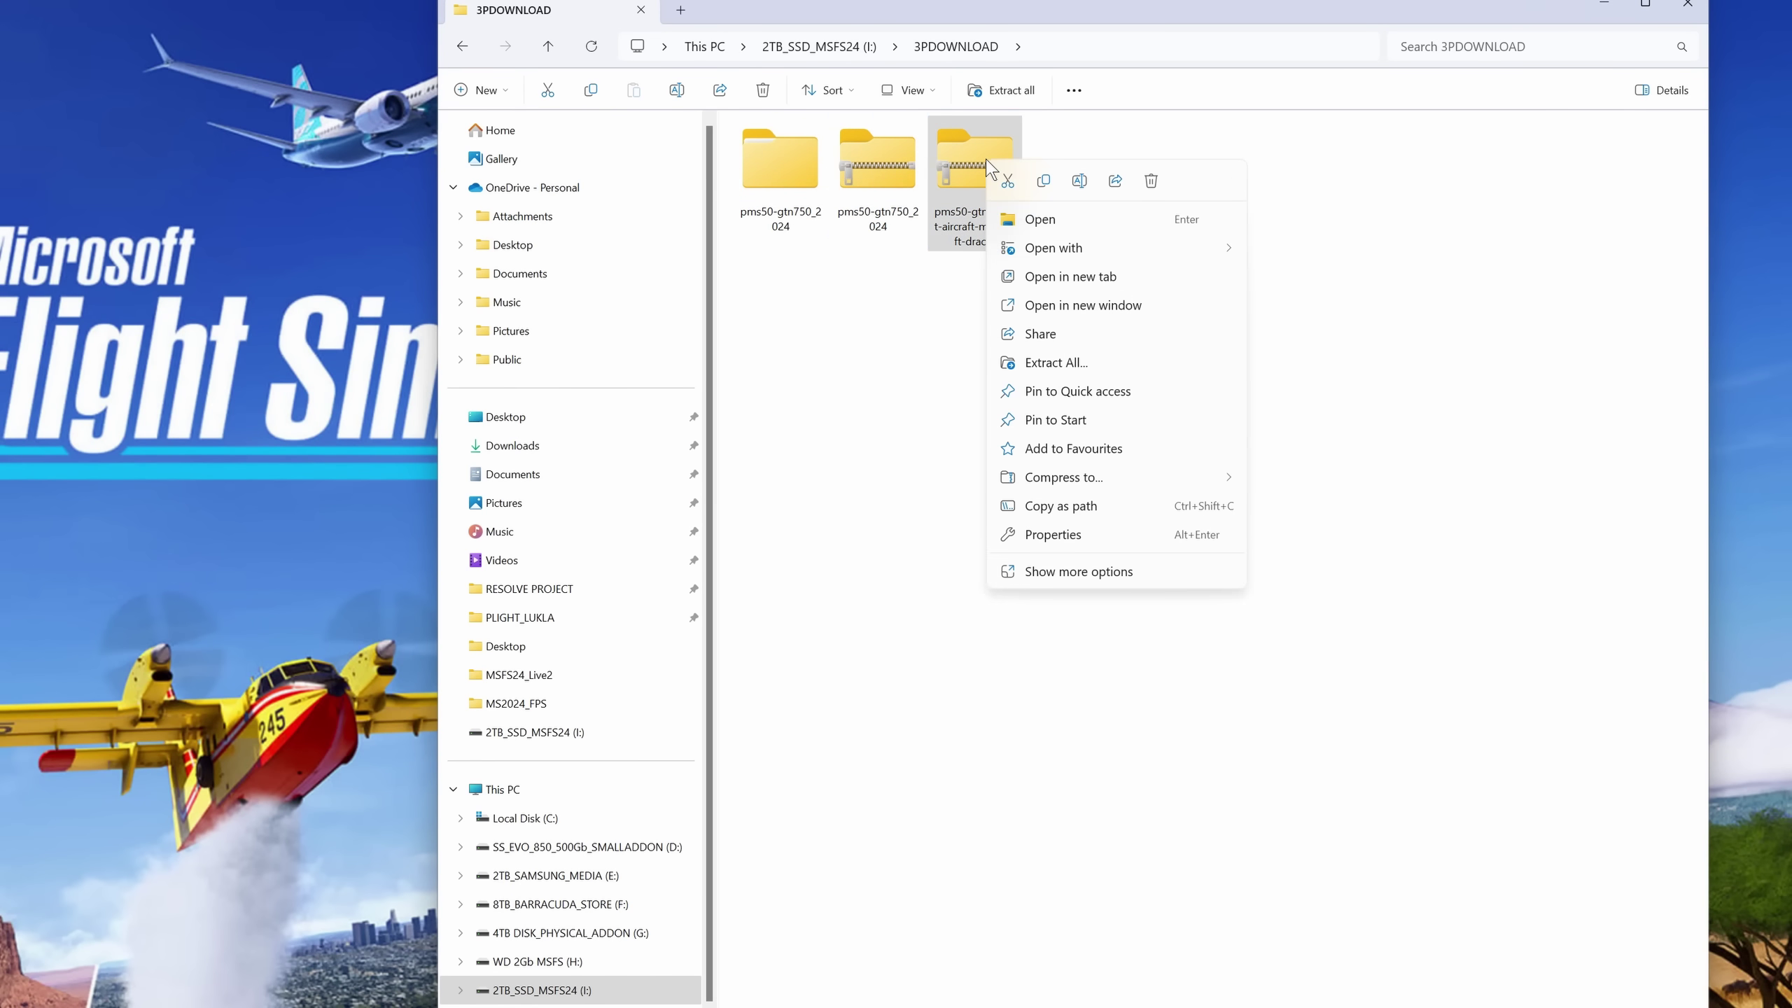
{"action": "left_click", "coordinate": [1056, 362]}
{"action": "left_click", "coordinate": [868, 812]}
{"action": "left_click", "coordinate": [1062, 626]}
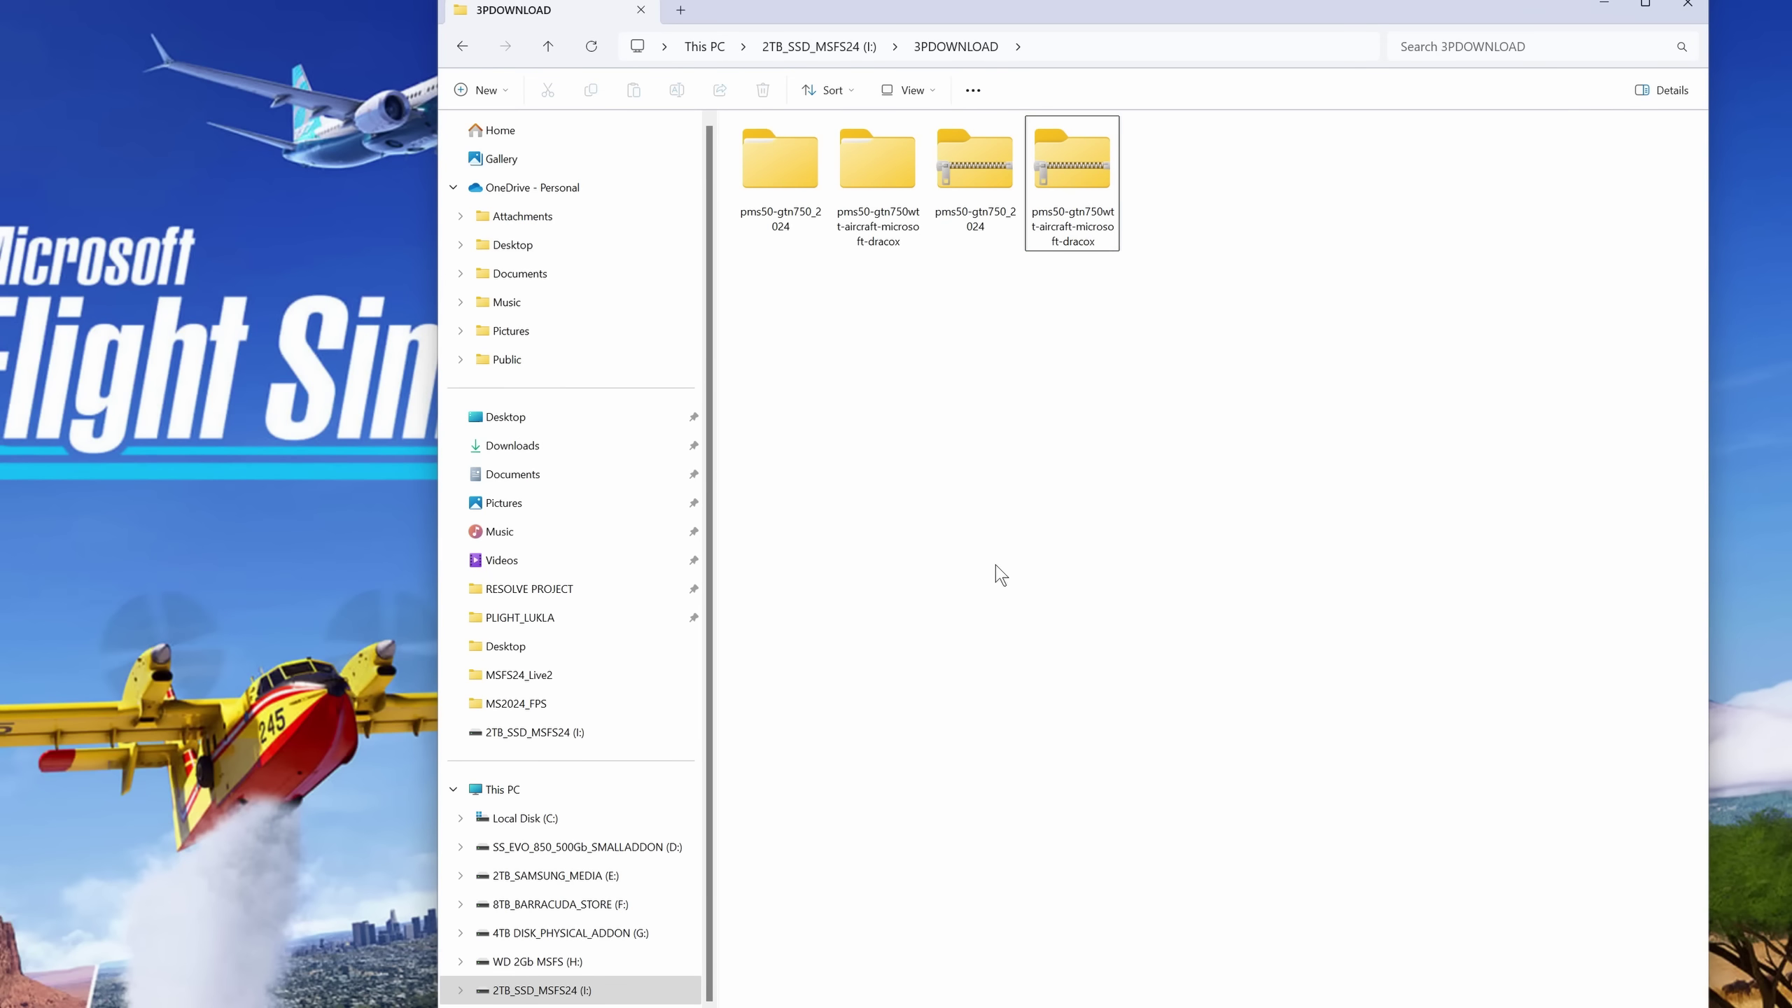
- Browse into the extracted pms50-gtn750_2024 folder and its inner same-named folder
{"action": "left_click", "coordinate": [775, 184]}
{"action": "double_click", "coordinate": [775, 183]}
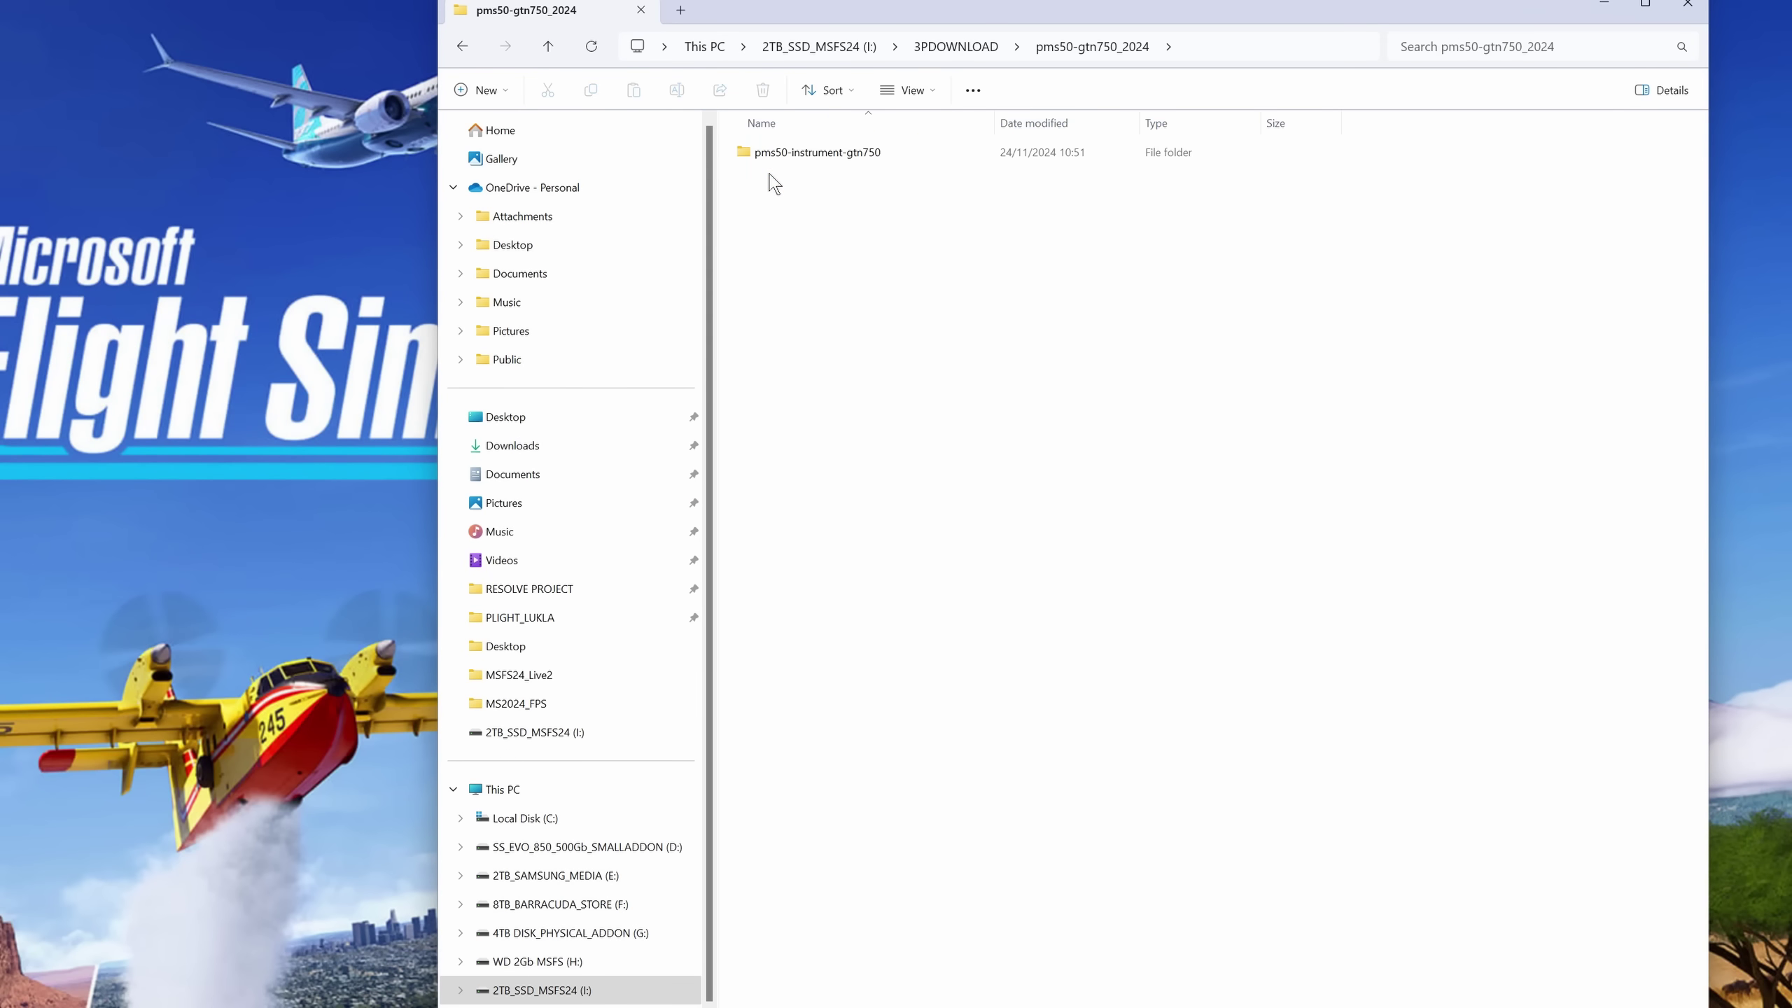
{"action": "left_click", "coordinate": [464, 49]}
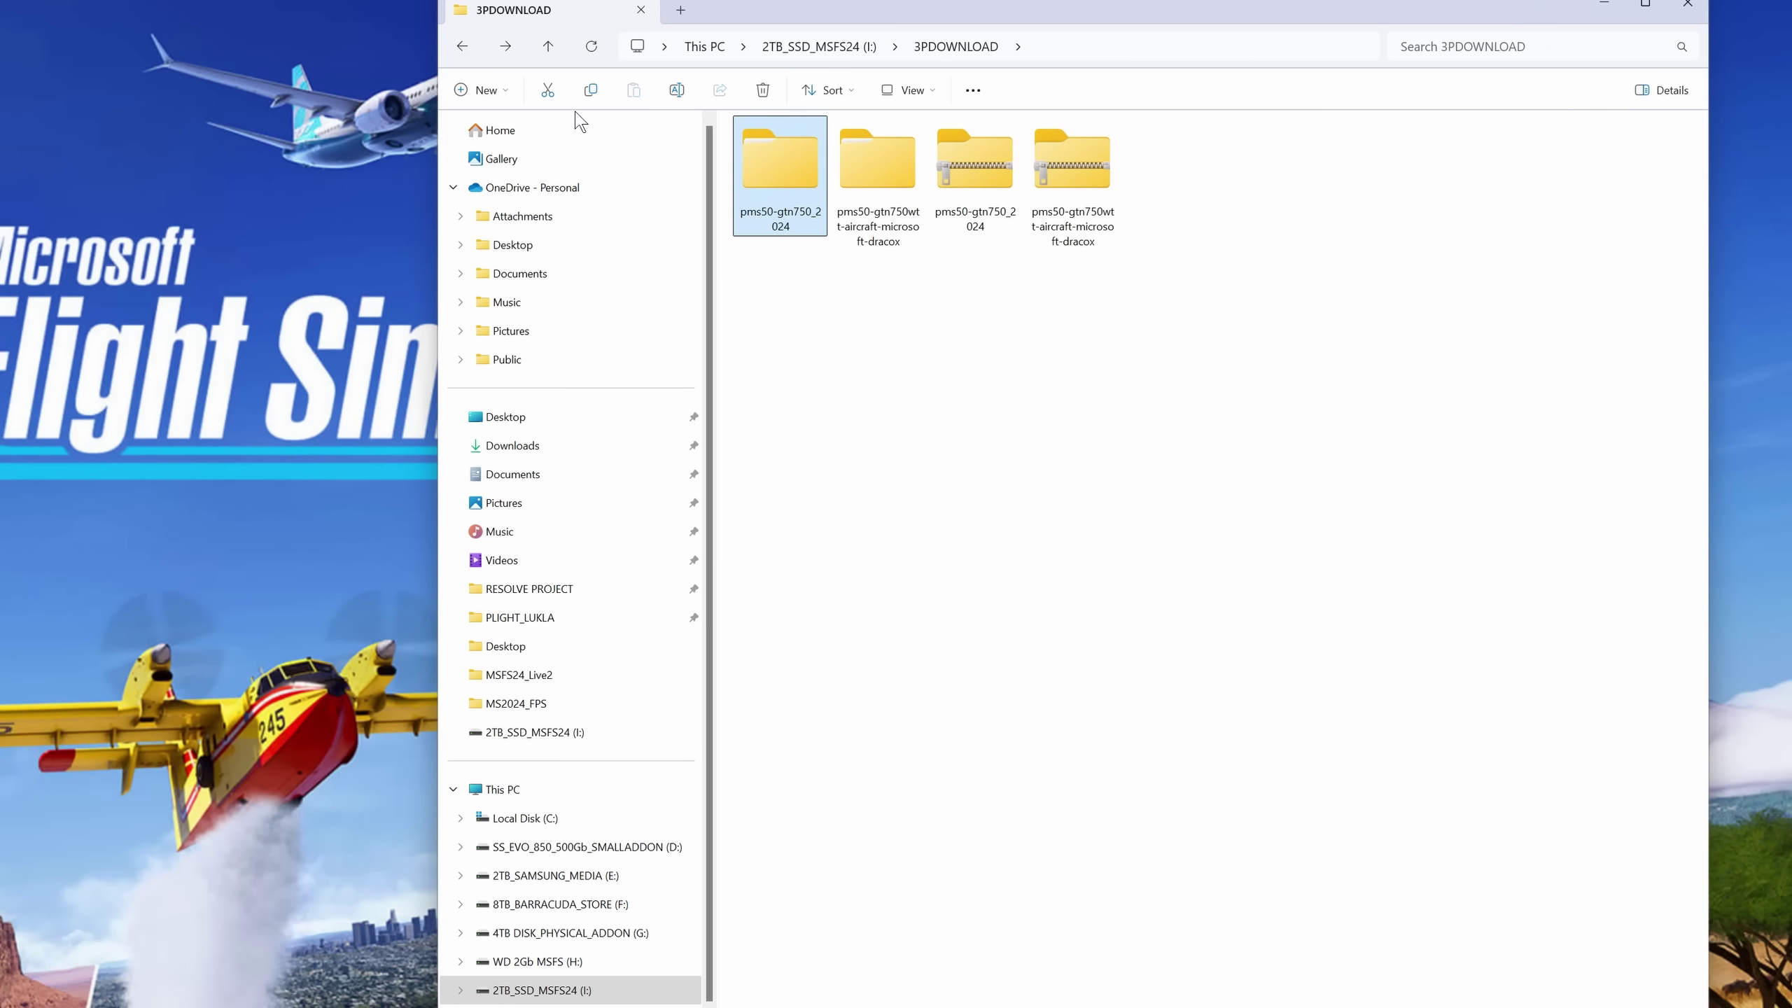
{"action": "left_click", "coordinate": [880, 166]}
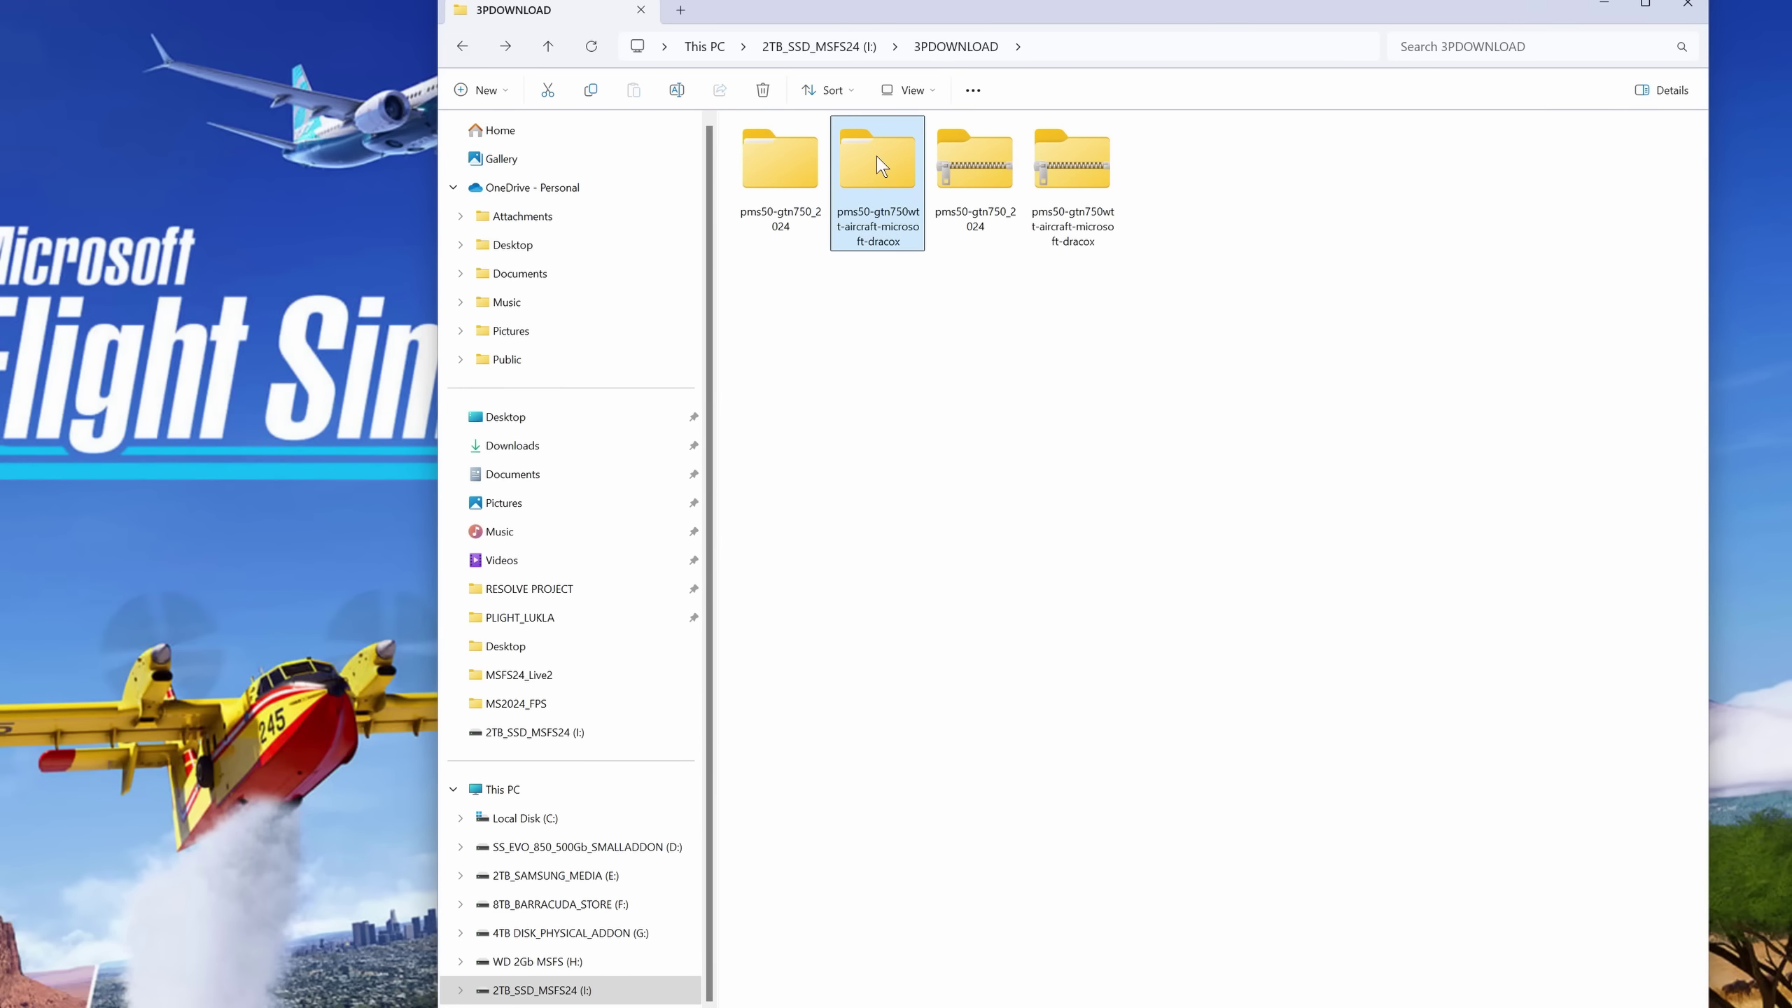
{"action": "double_click", "coordinate": [780, 165]}
- Copy the pms50-instrument-gtn750 folder from the extracted pms50-gtn750_2024 folder
{"action": "double_click", "coordinate": [780, 157]}
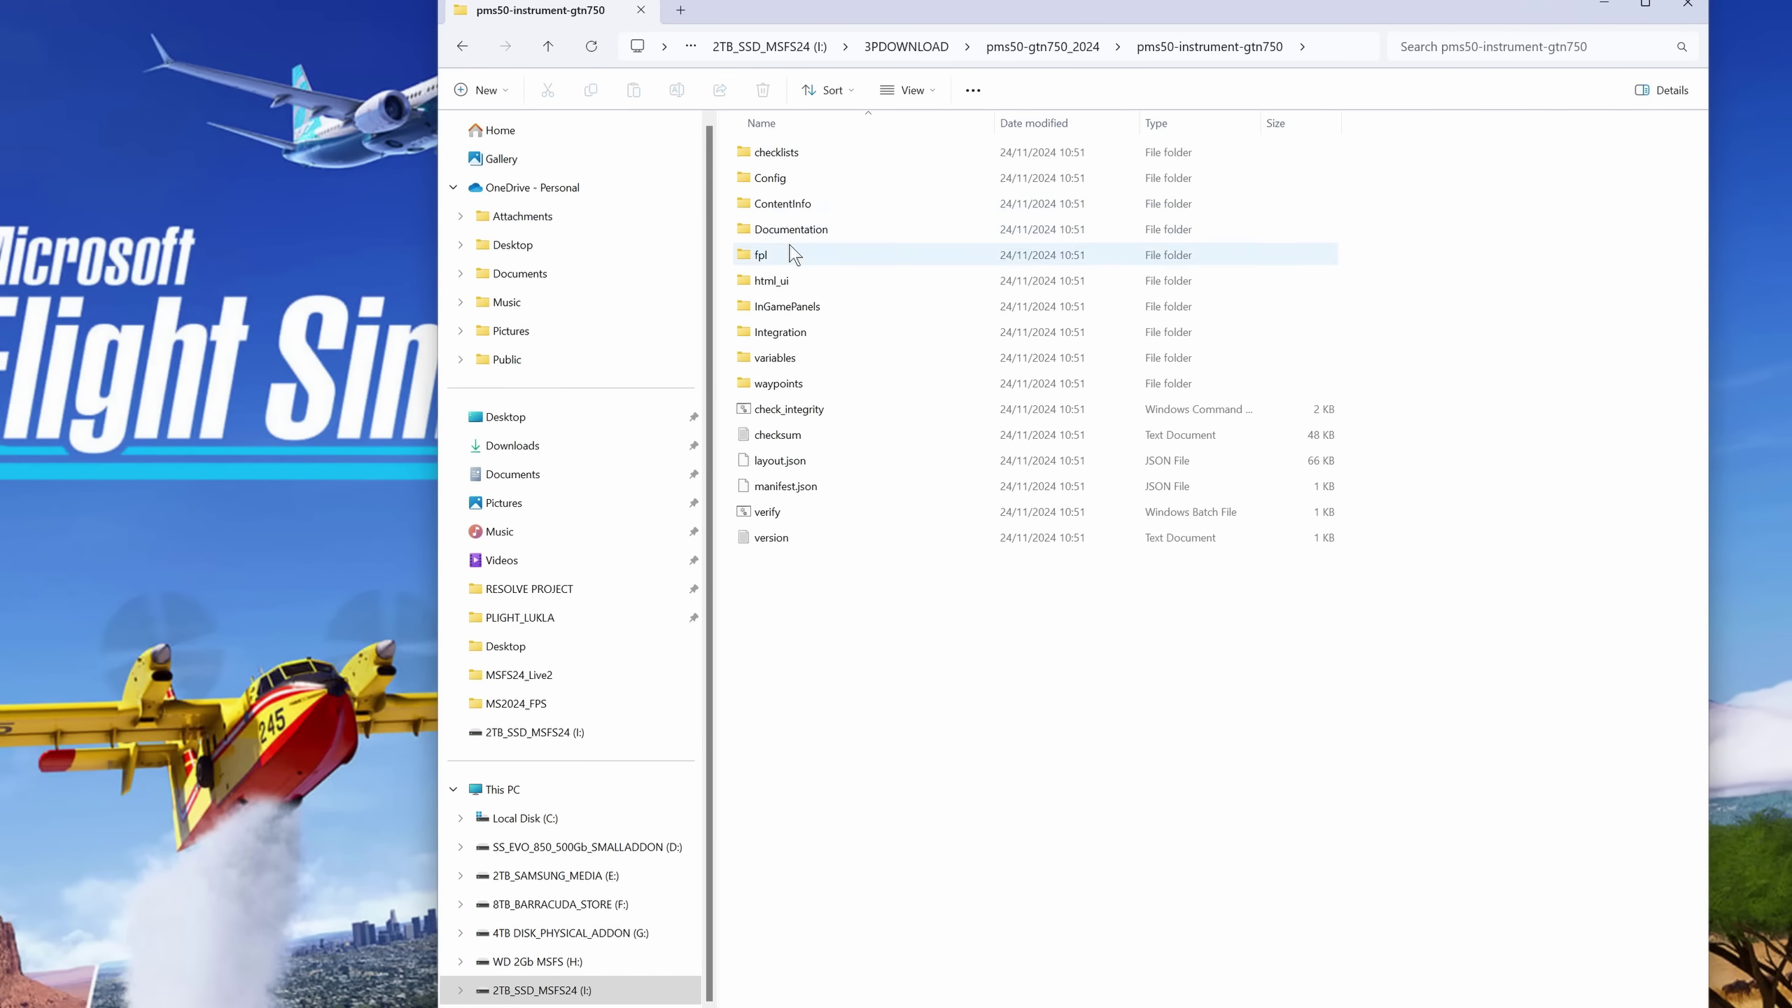
{"action": "left_click", "coordinate": [466, 47]}
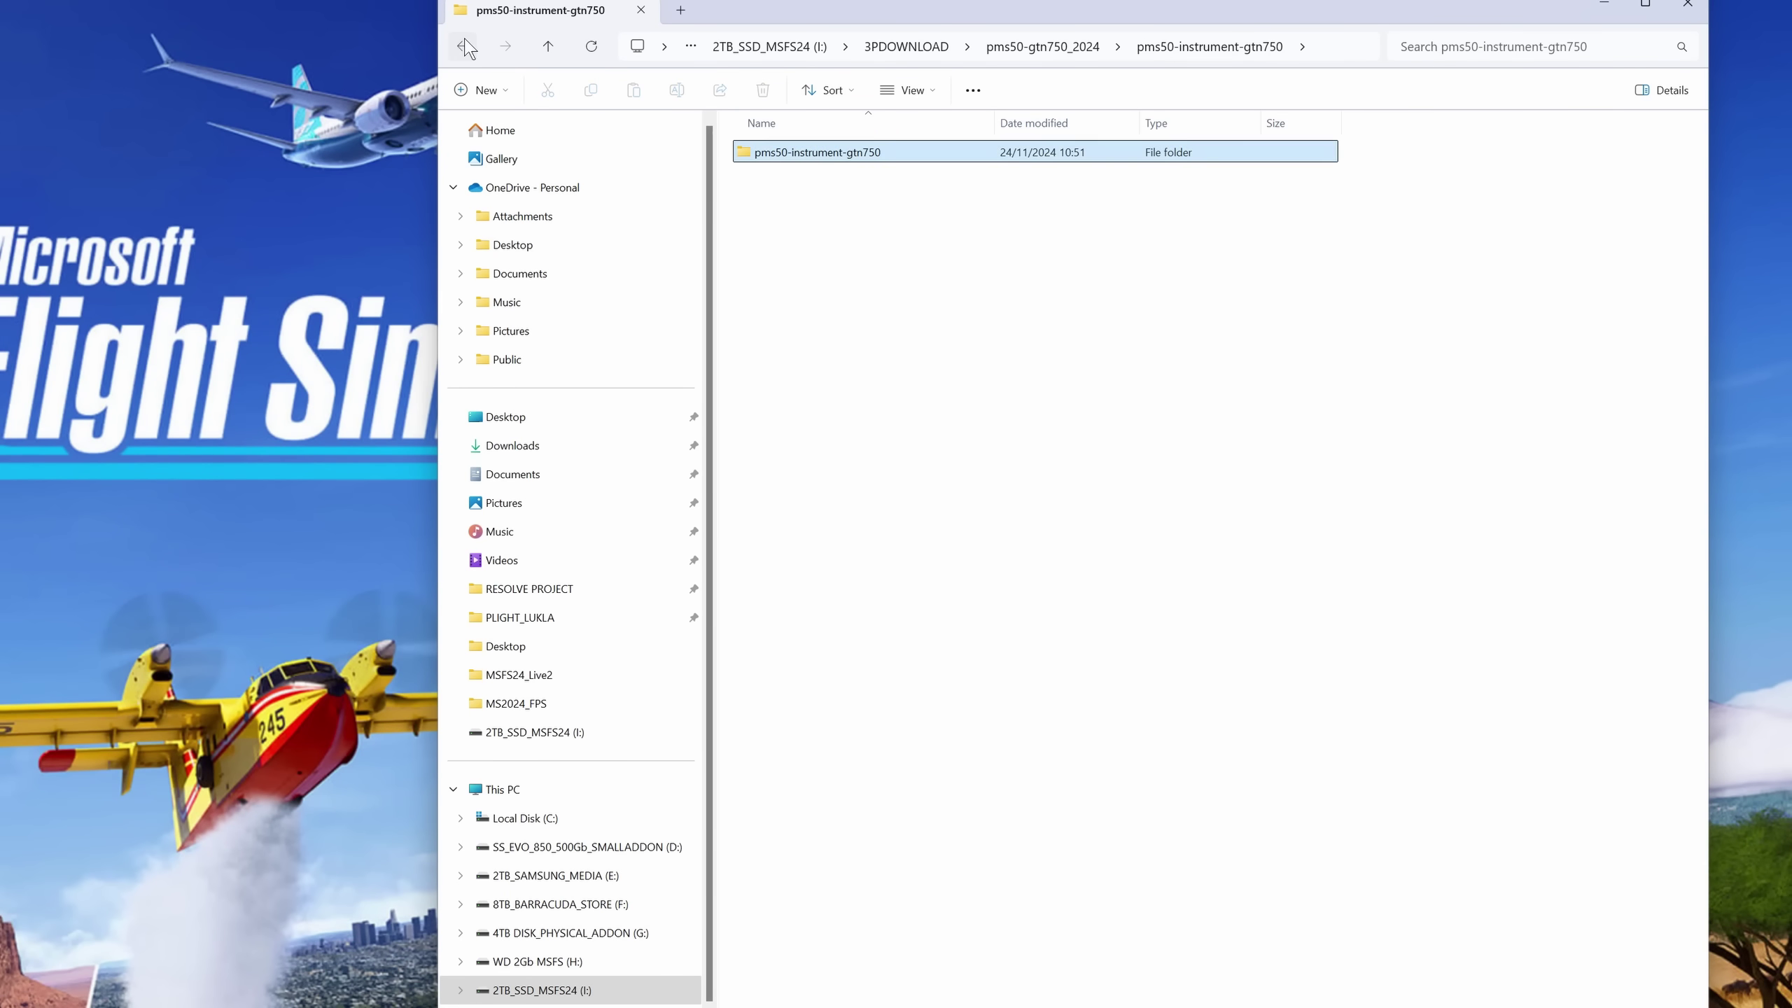
{"action": "right_click", "coordinate": [787, 150]}
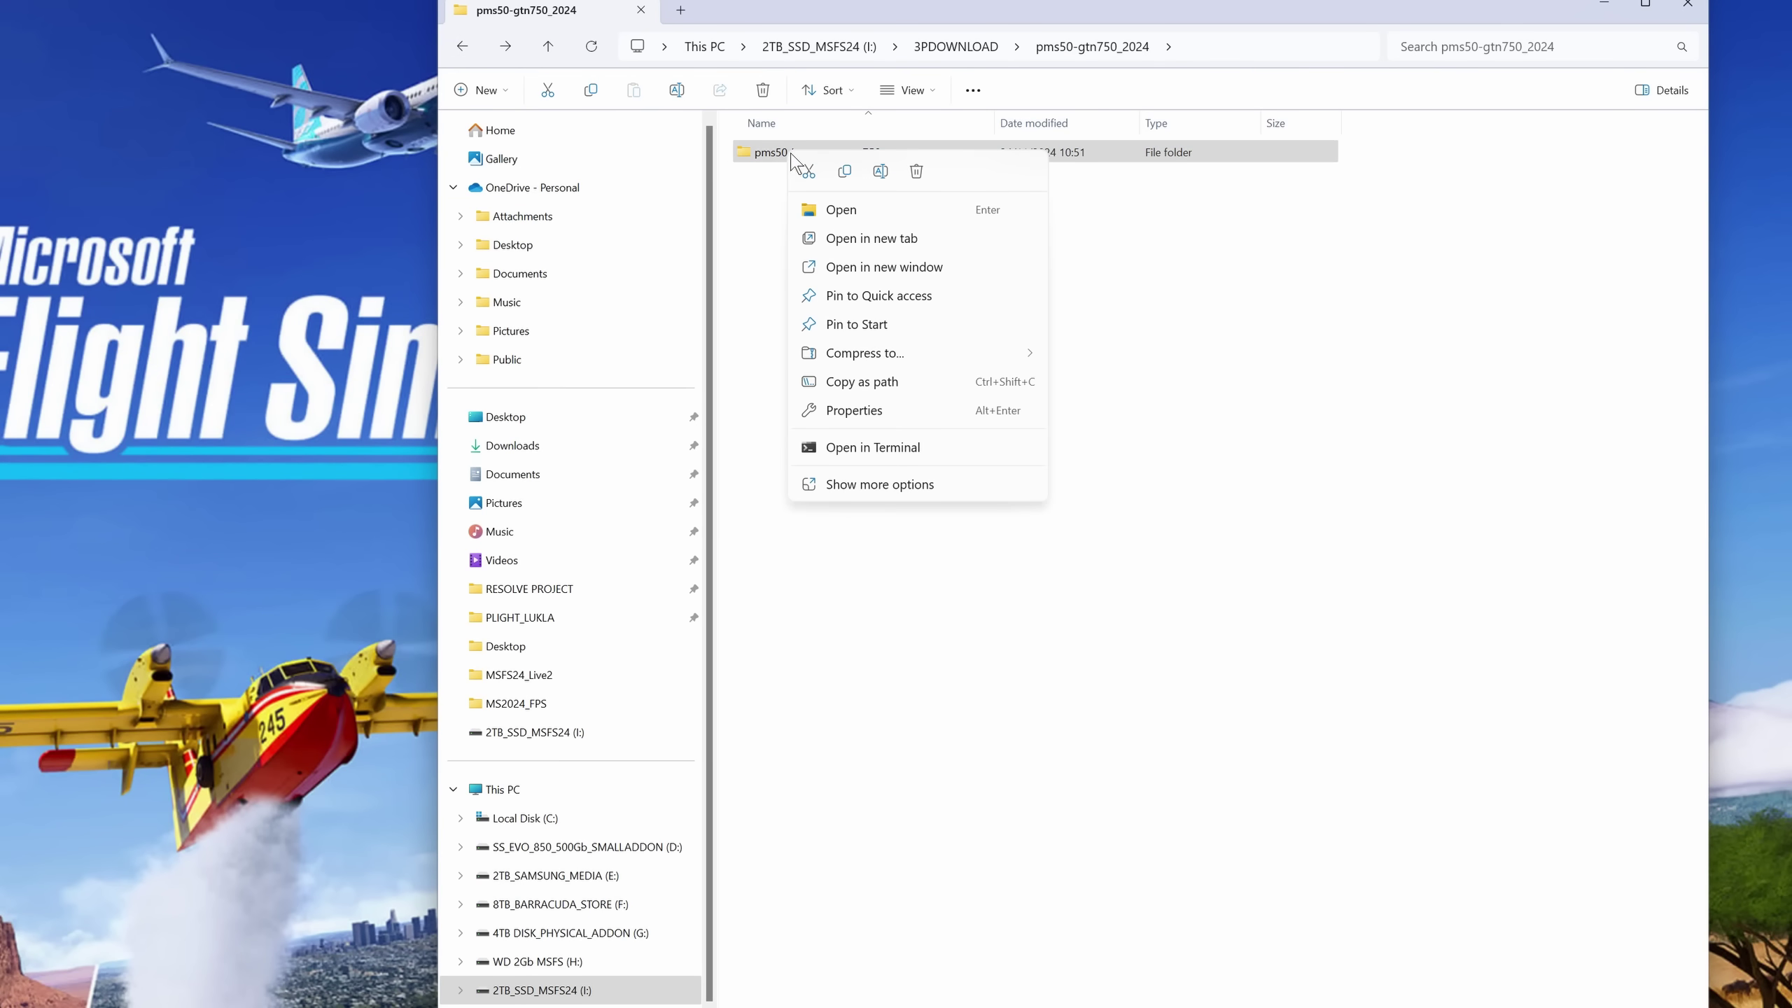
{"action": "left_click", "coordinate": [844, 171]}
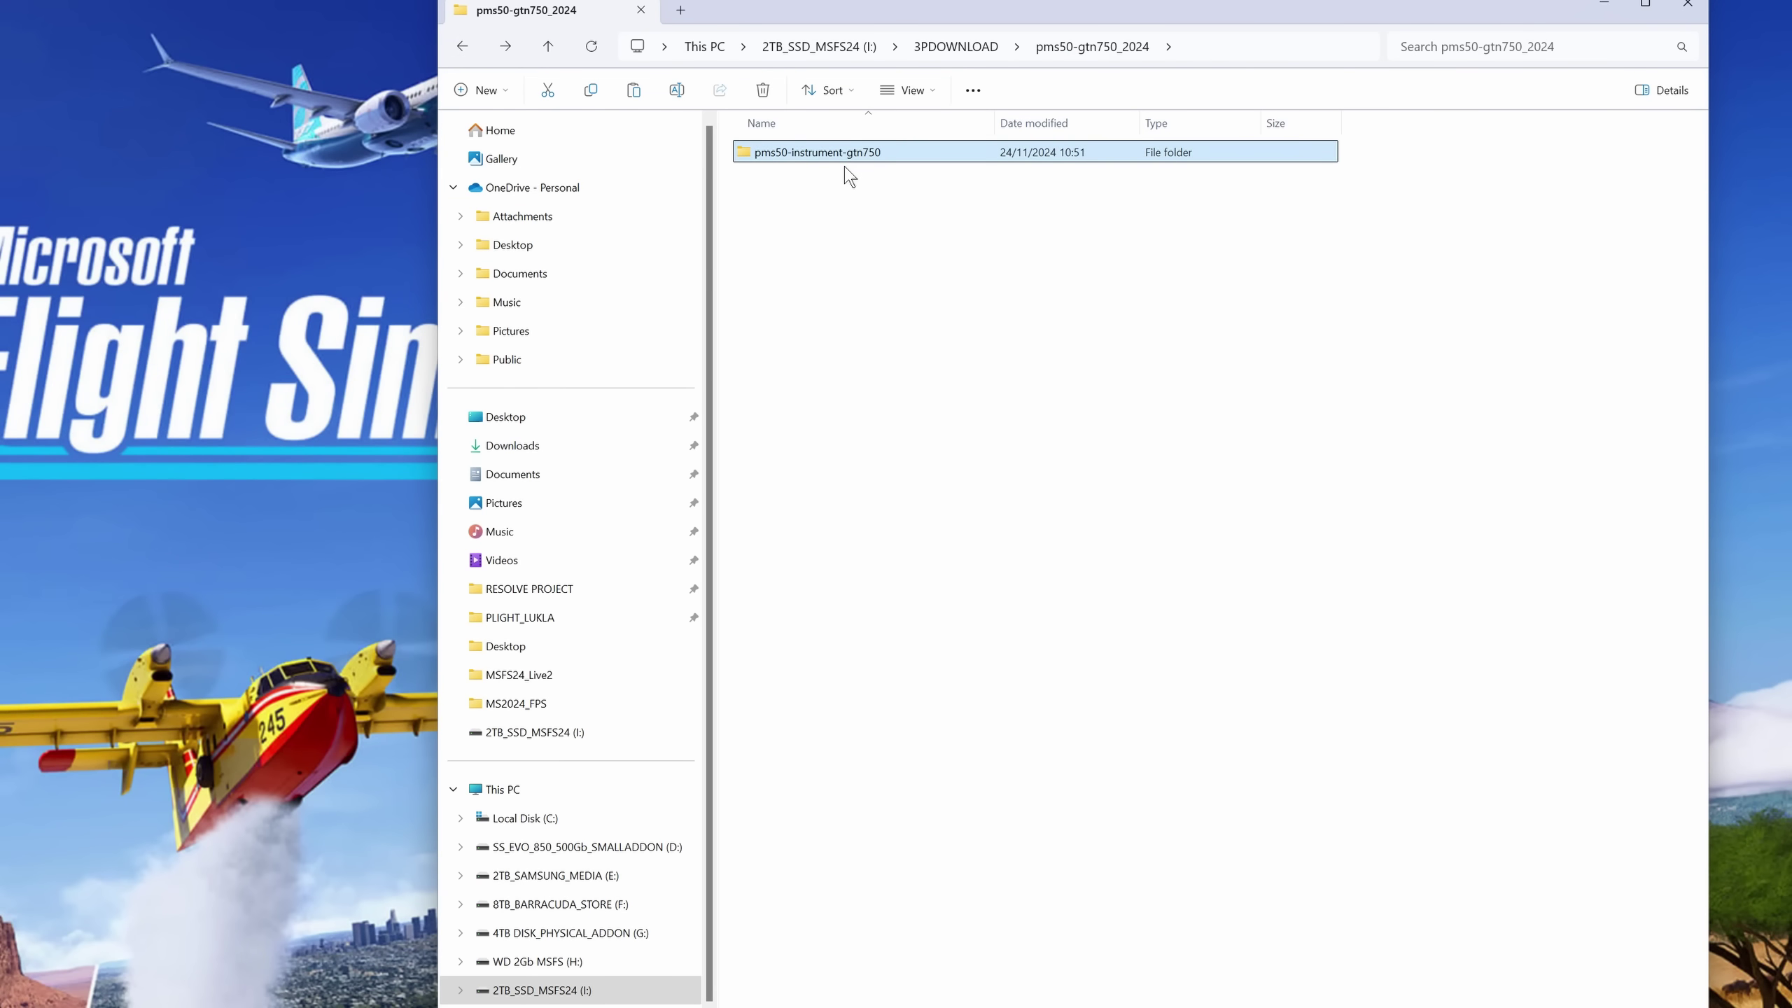
- Paste the pms50-instrument-gtn750 folder into I:\COMFILES\Community beside the navigraph folders
{"action": "left_click", "coordinate": [826, 47]}
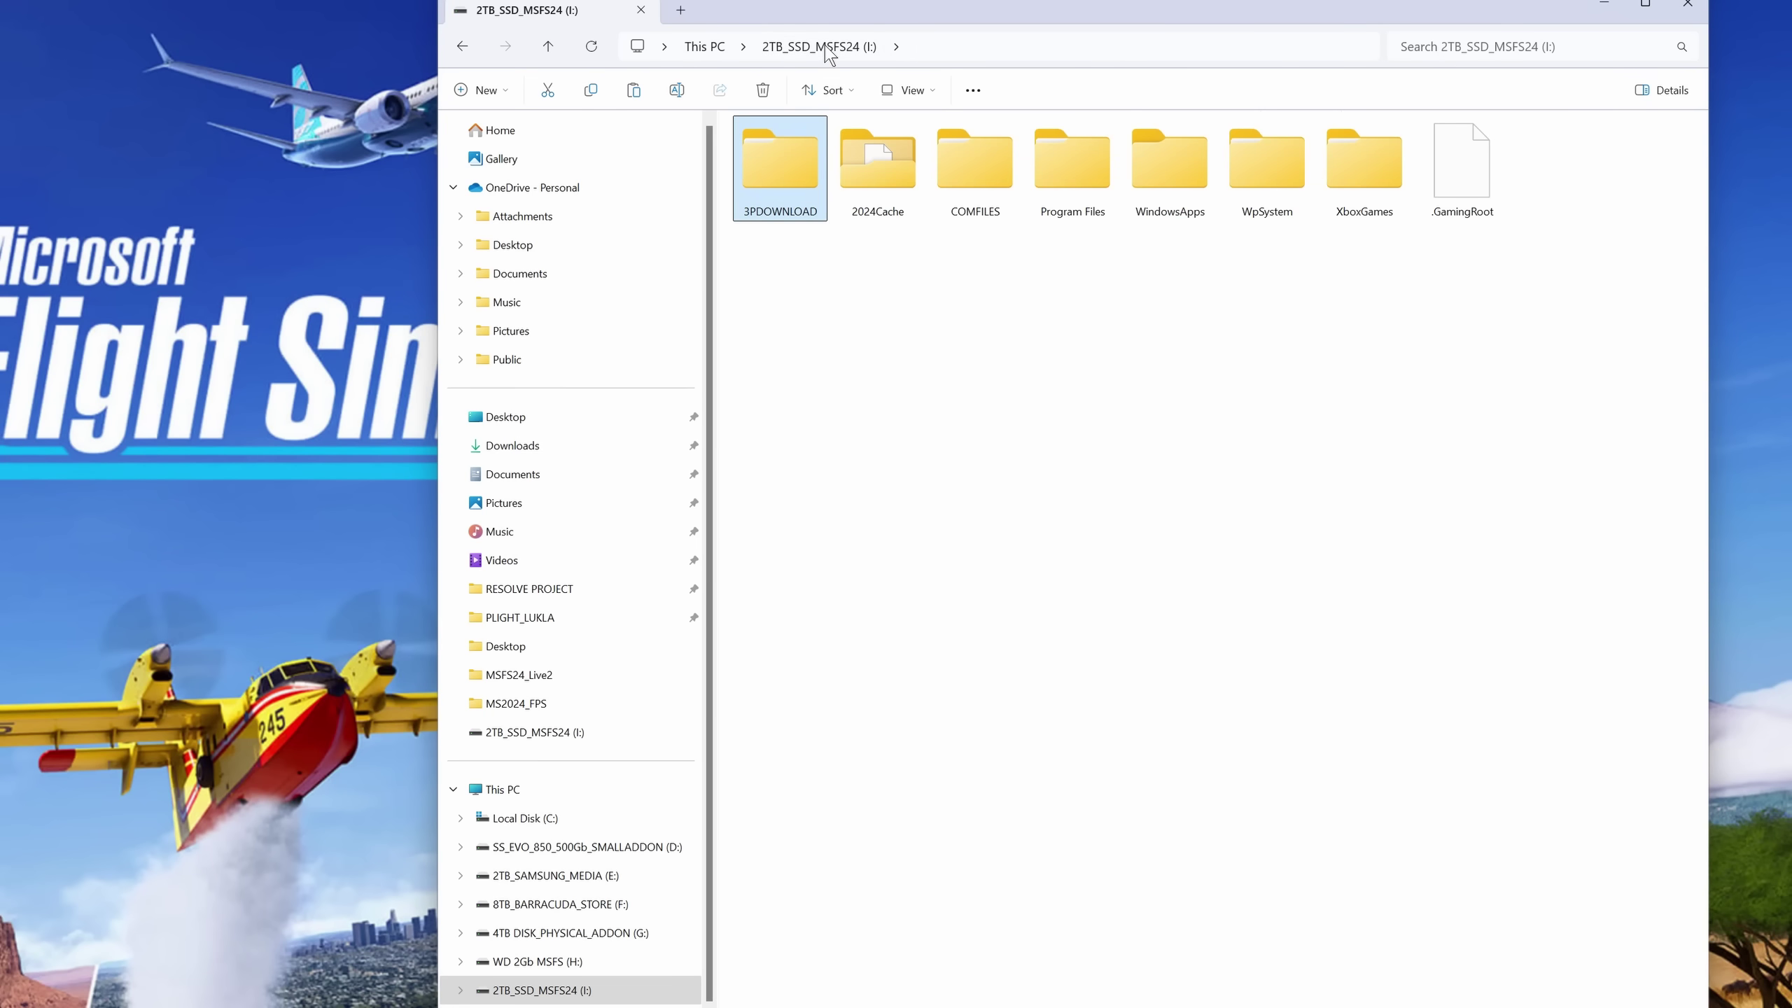
{"action": "double_click", "coordinate": [950, 185]}
{"action": "double_click", "coordinate": [873, 153]}
{"action": "right_click", "coordinate": [950, 354]}
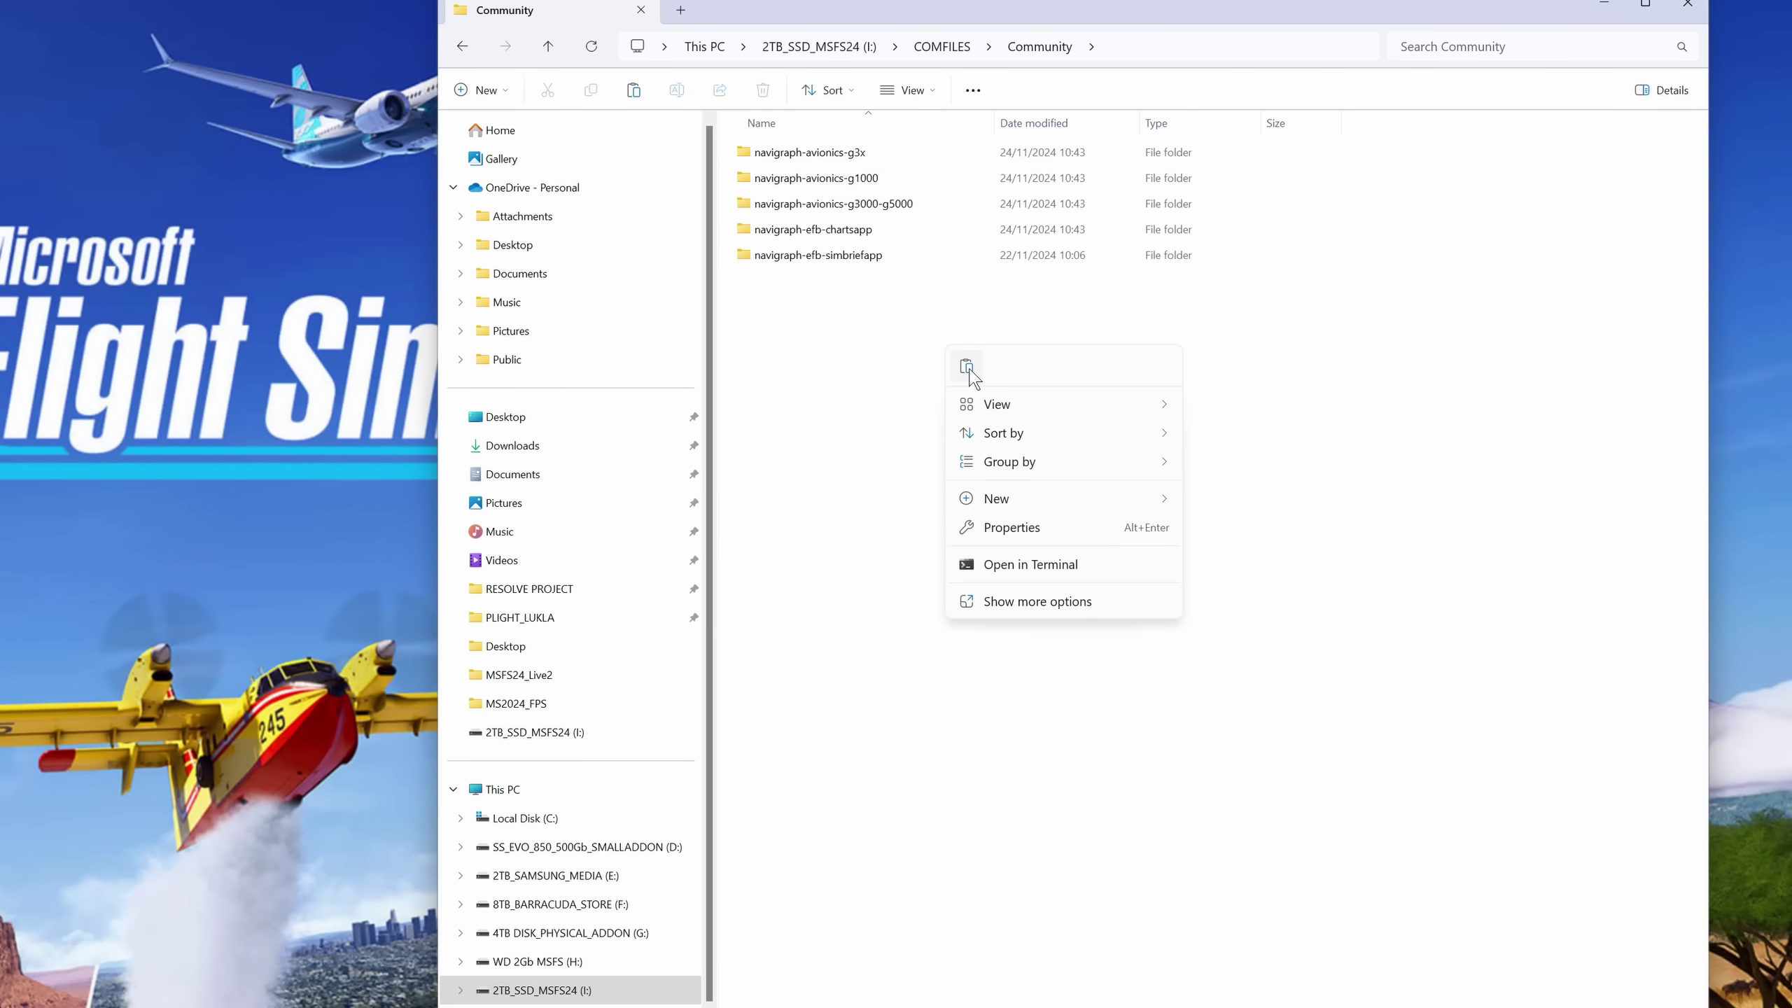
{"action": "key", "text": "Escape"}
{"action": "key", "text": "ctrl+v"}
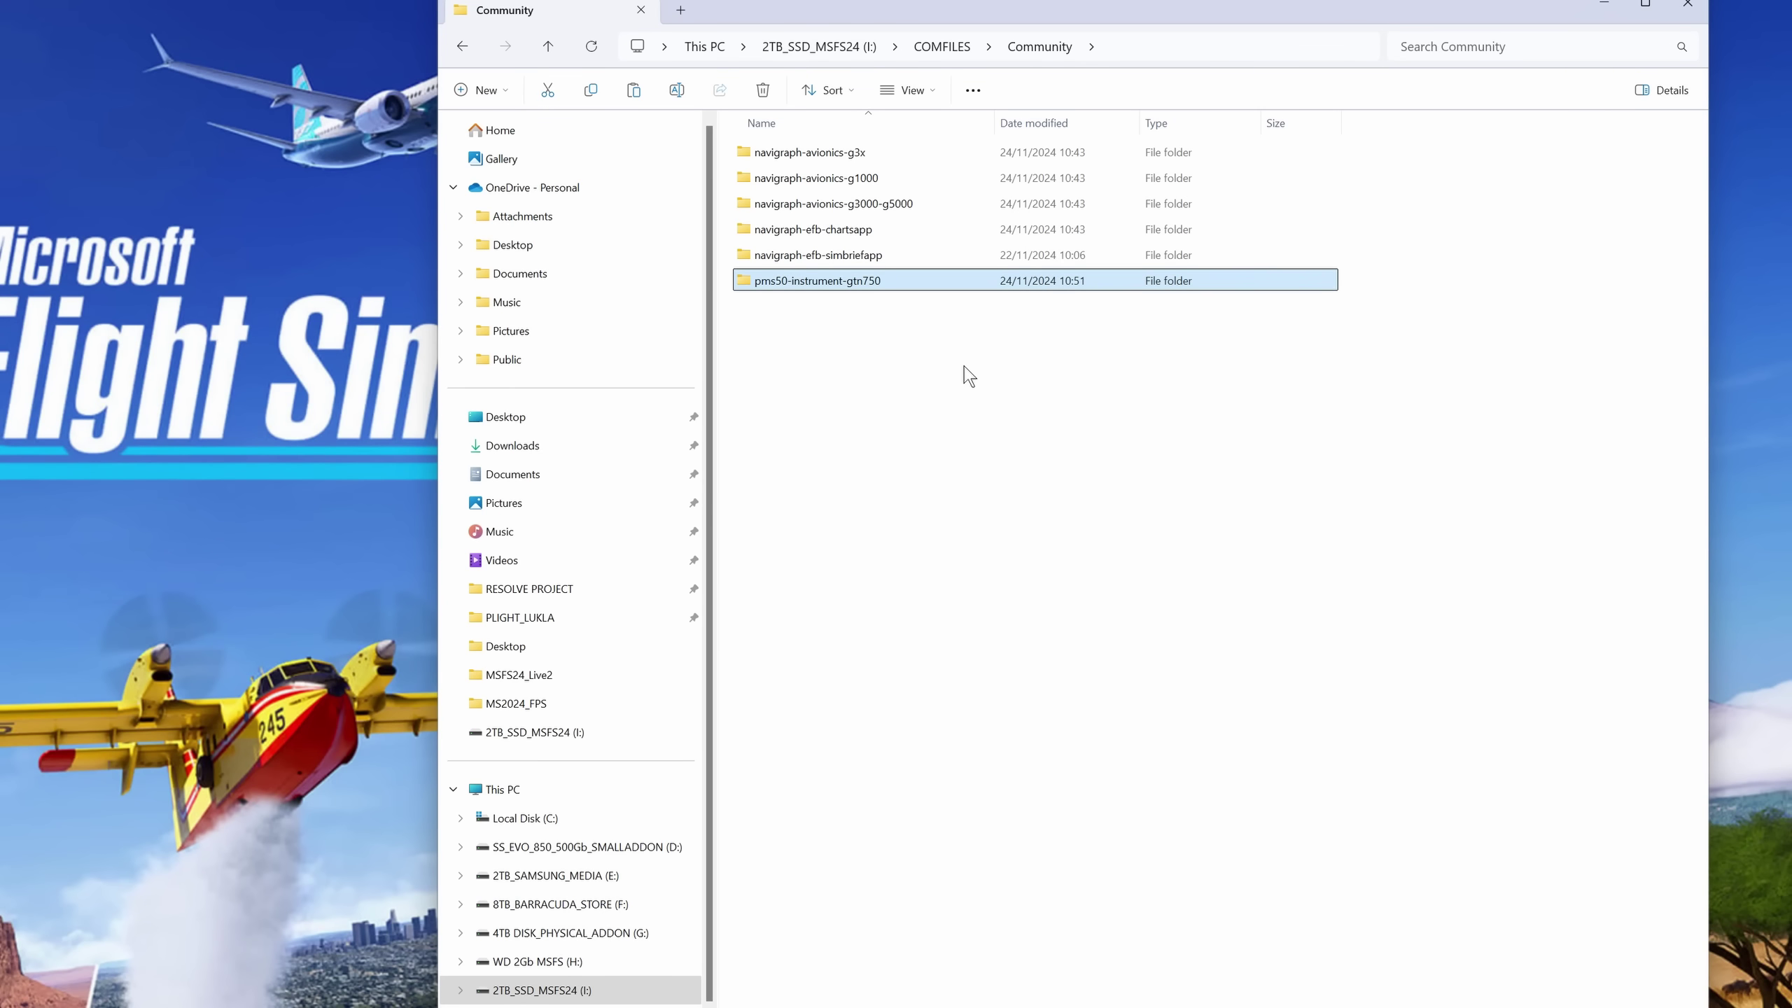
{"action": "left_click", "coordinate": [462, 46]}
- Find the pms50-gtn750wtt-aircraft-microsoft-dracox add-on folder inside 3PDOWNLOAD and cut it
{"action": "left_click", "coordinate": [462, 47]}
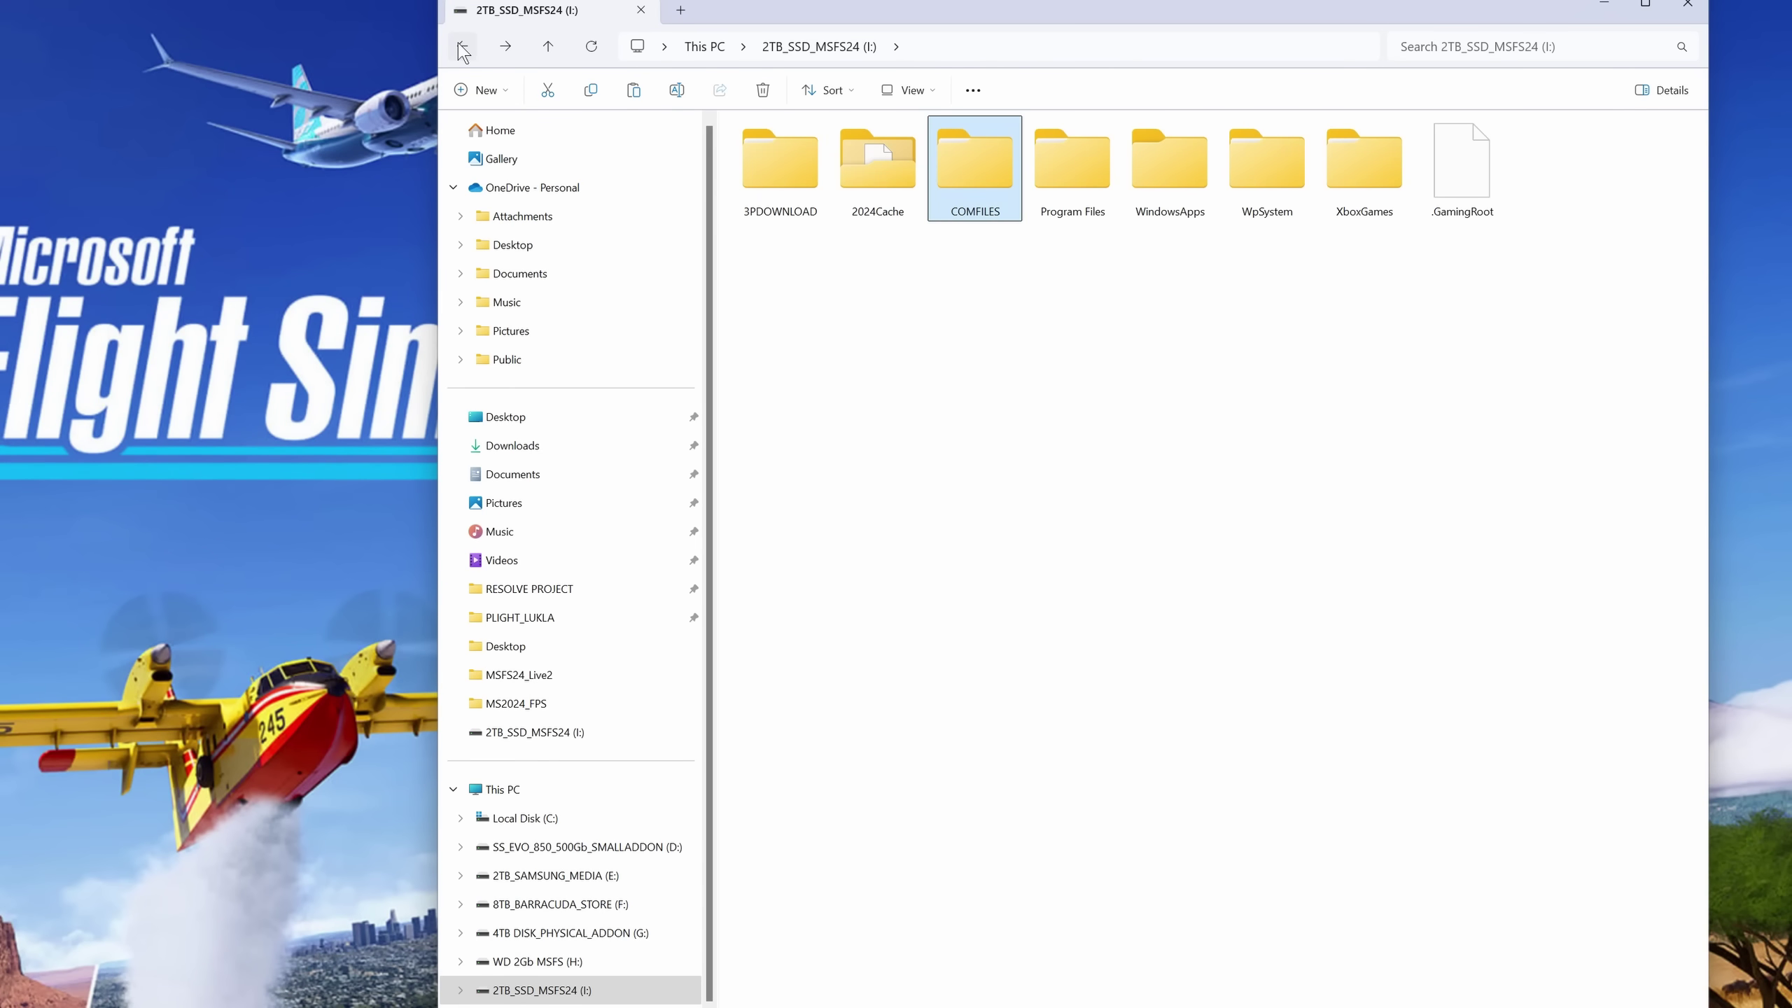
{"action": "double_click", "coordinate": [781, 165]}
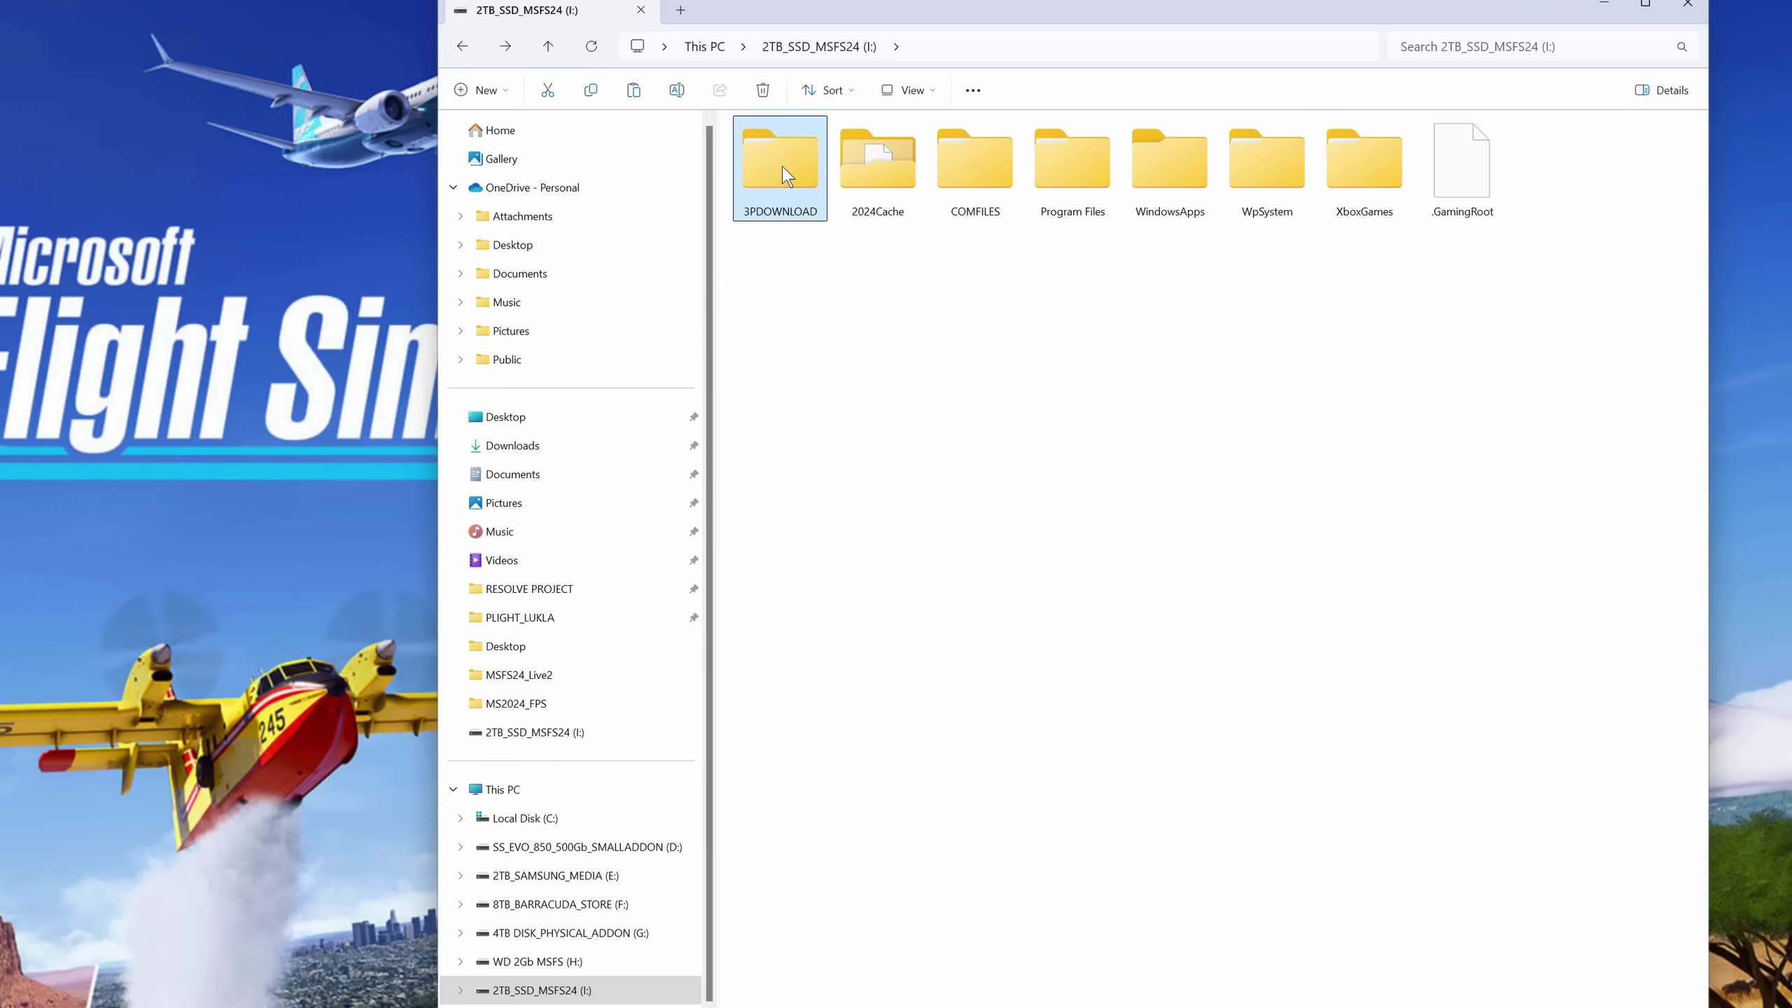
{"action": "double_click", "coordinate": [860, 169]}
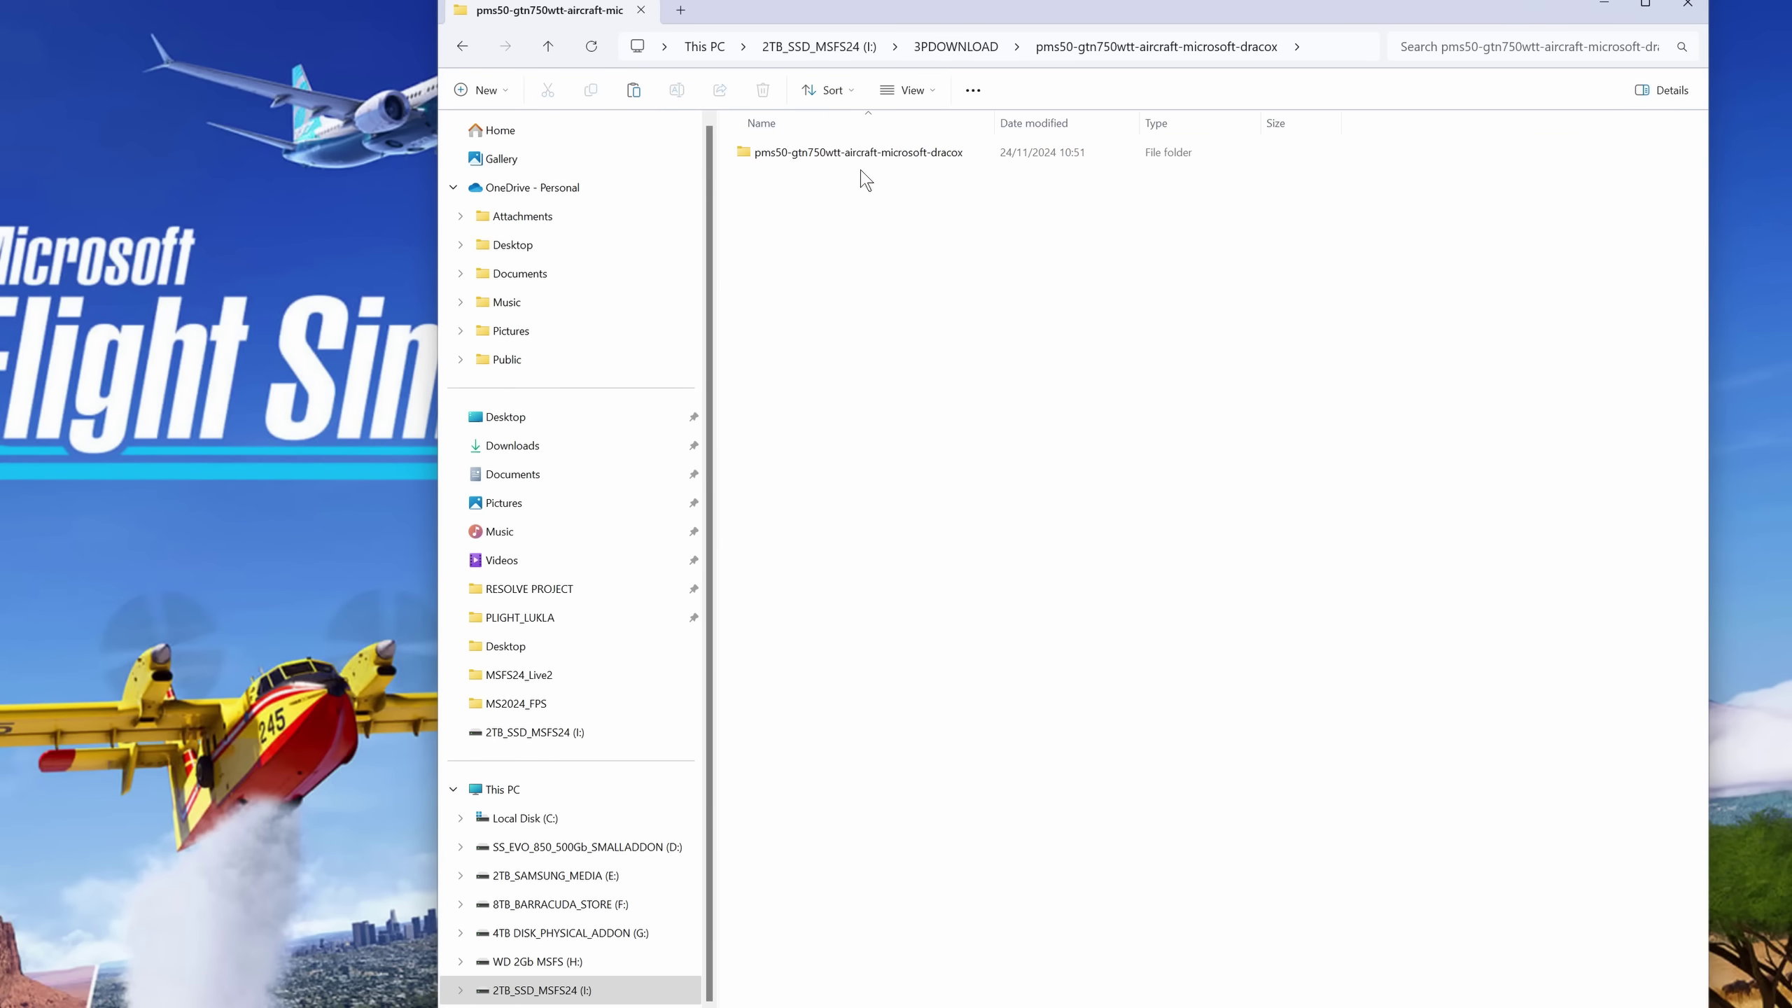
{"action": "double_click", "coordinate": [854, 161]}
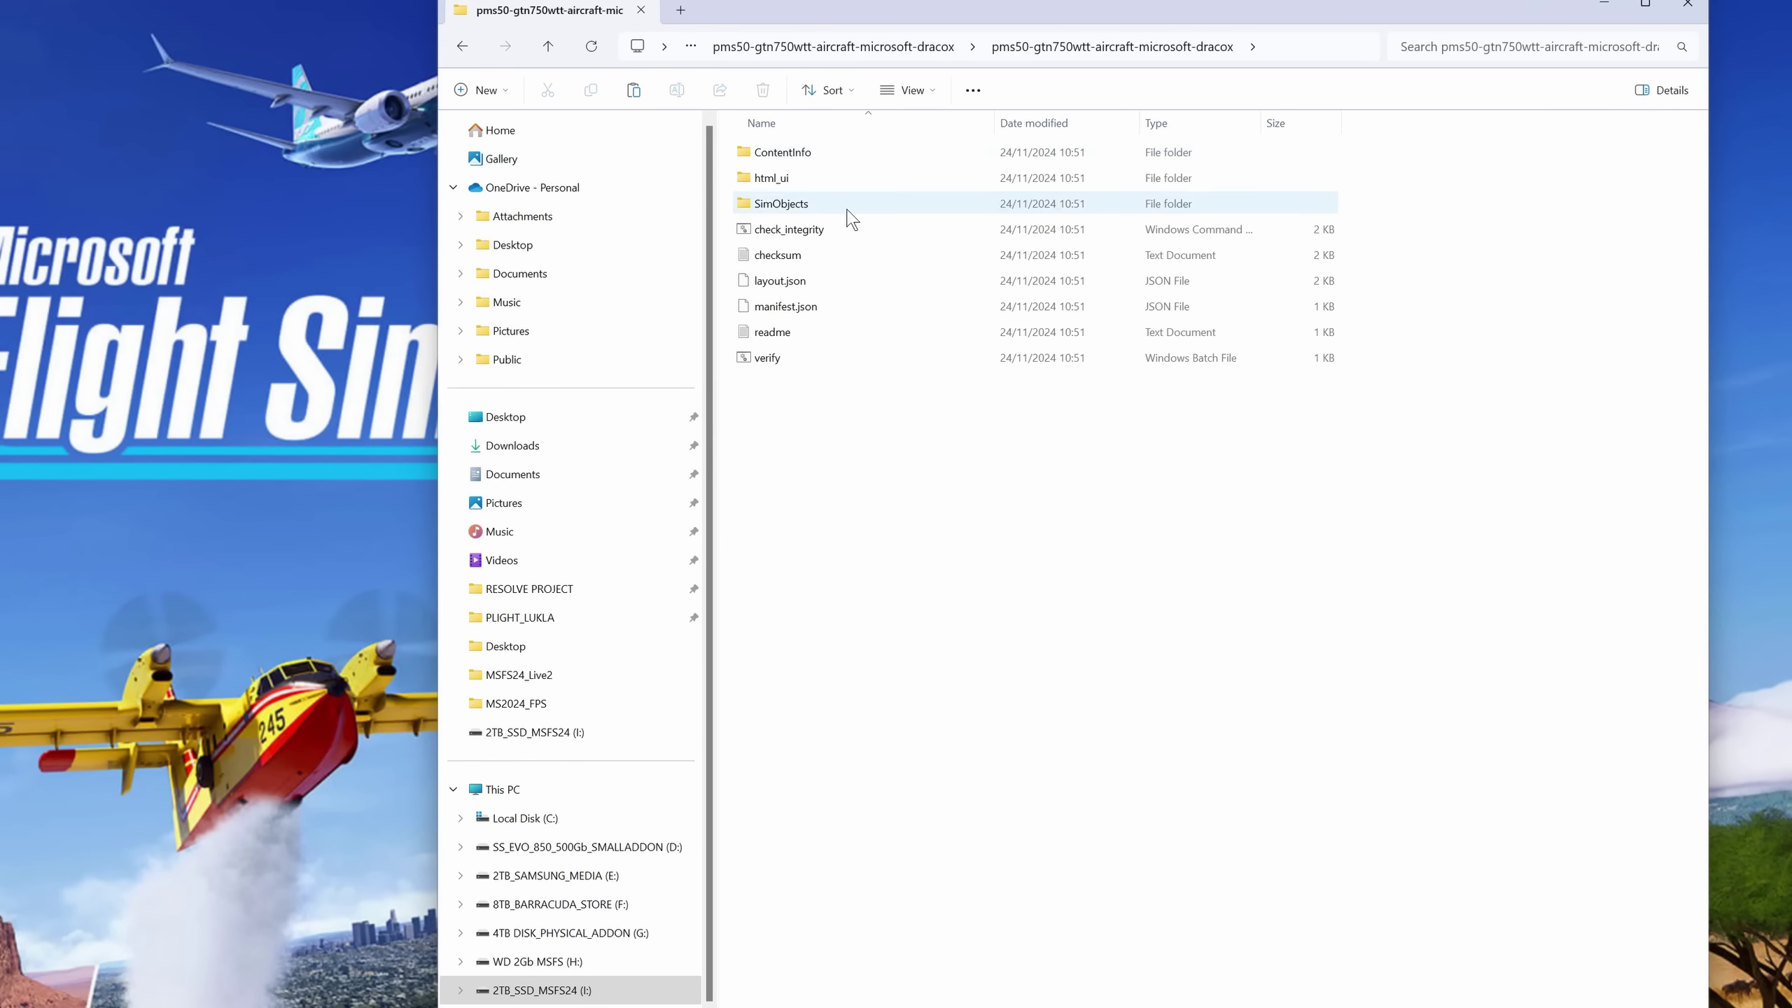
{"action": "left_click", "coordinate": [462, 46]}
{"action": "right_click", "coordinate": [809, 156]}
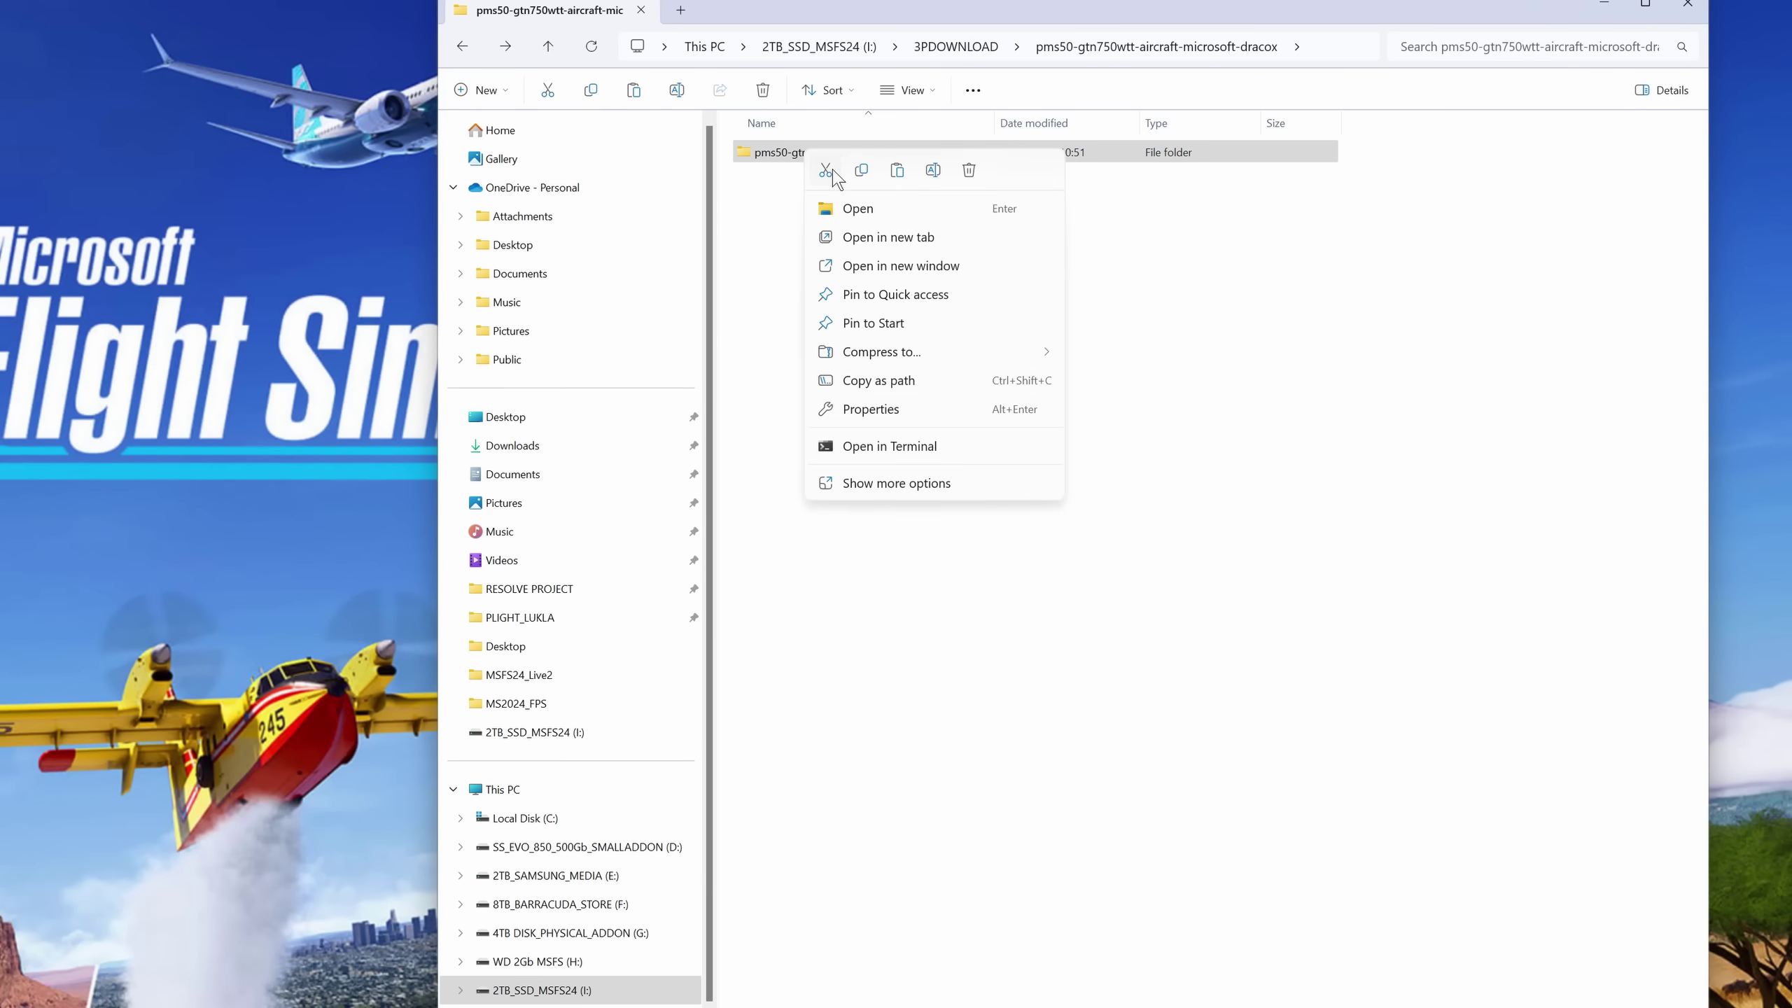
{"action": "left_click", "coordinate": [864, 171]}
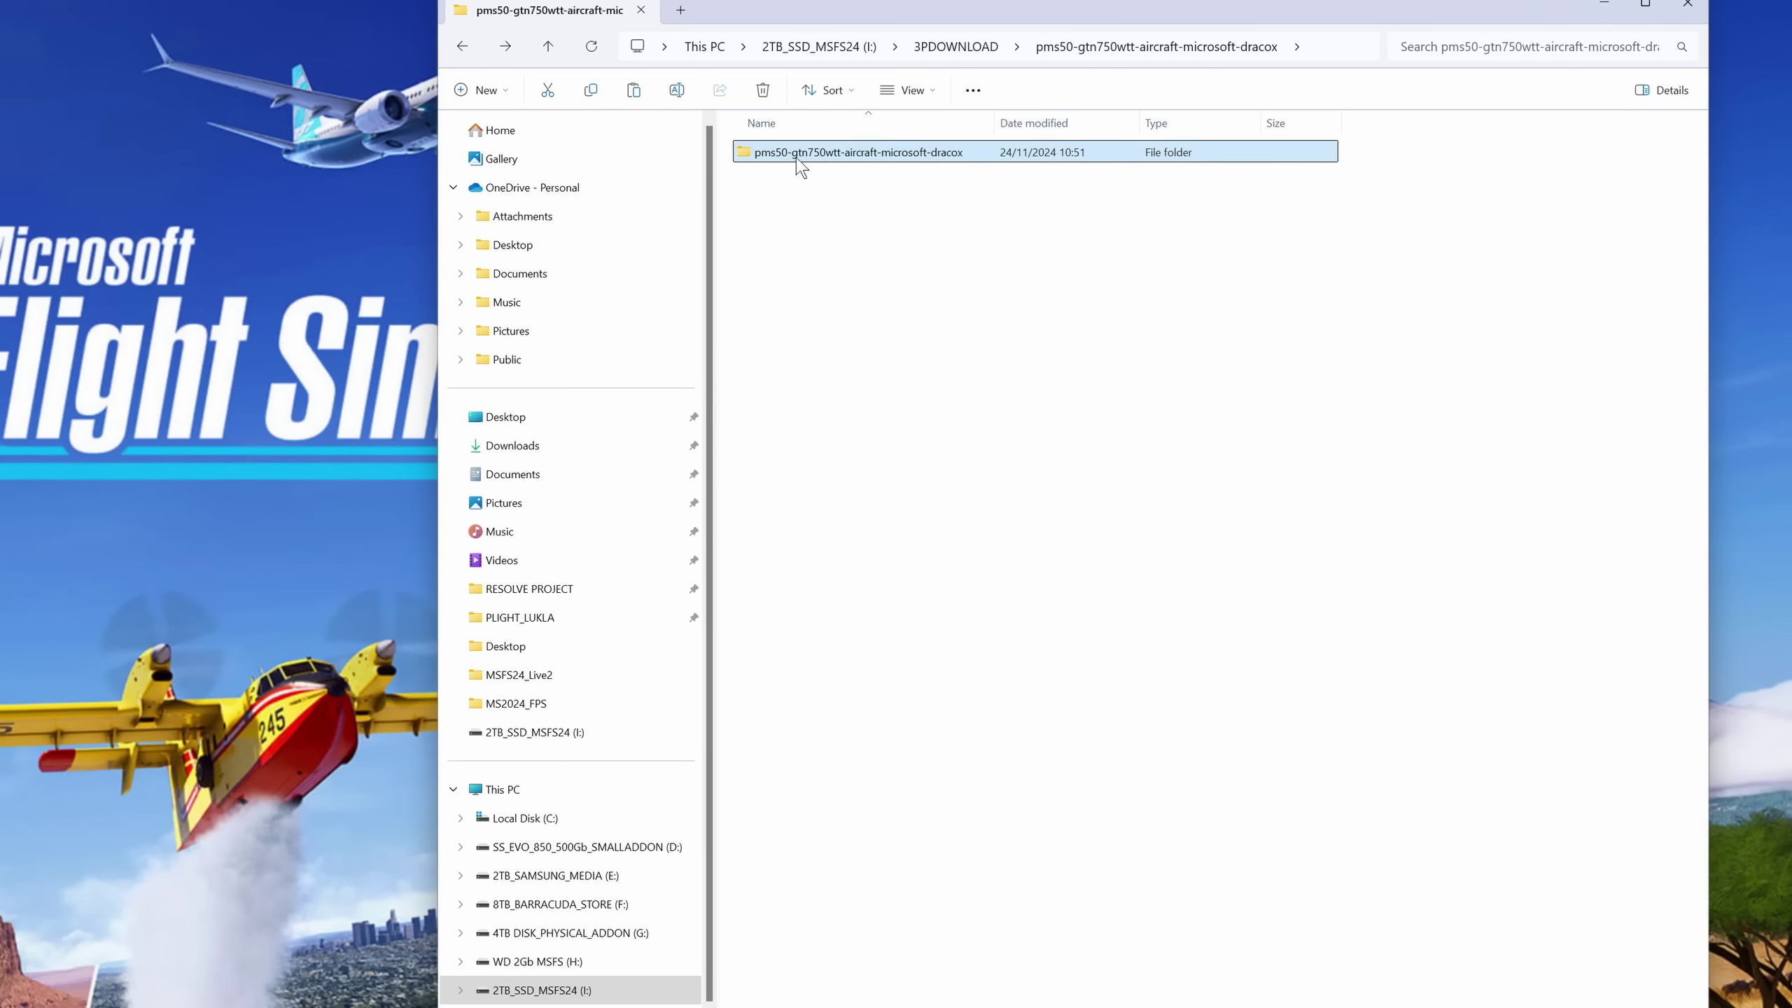
- Paste the dracox add-on folder into I:\COMFILES\Community
{"action": "left_click", "coordinate": [462, 48]}
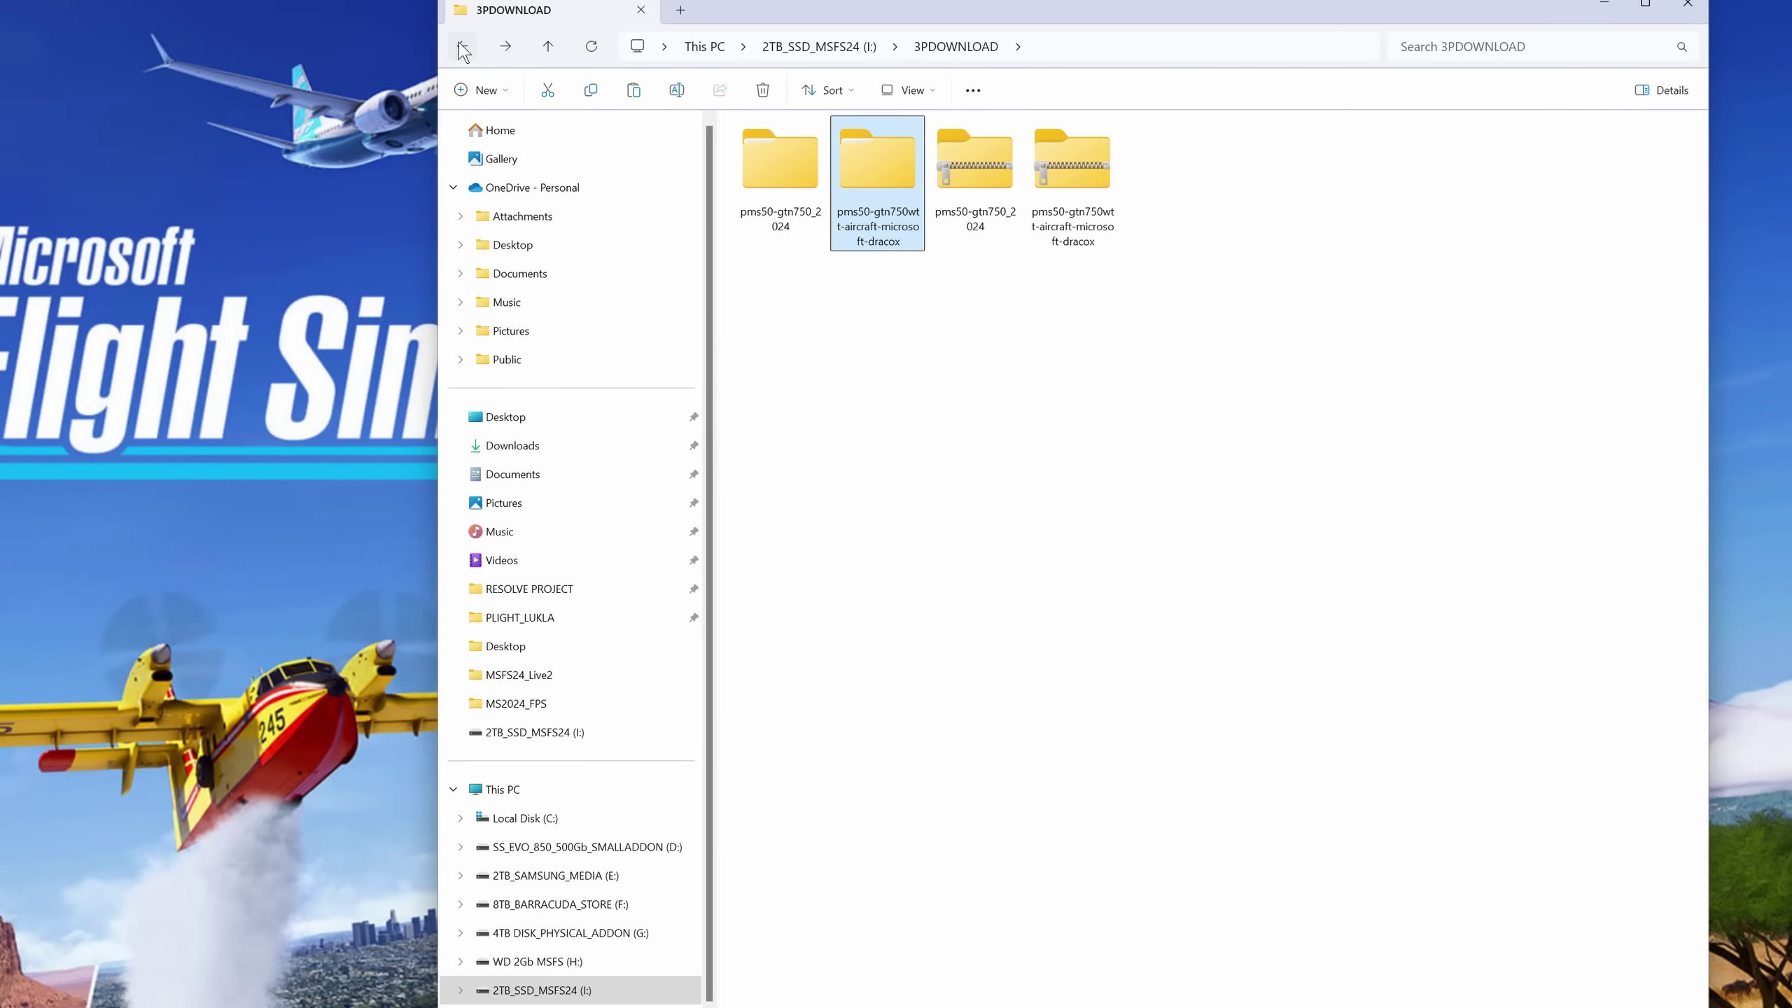
{"action": "left_click", "coordinate": [462, 48]}
{"action": "left_click", "coordinate": [954, 162]}
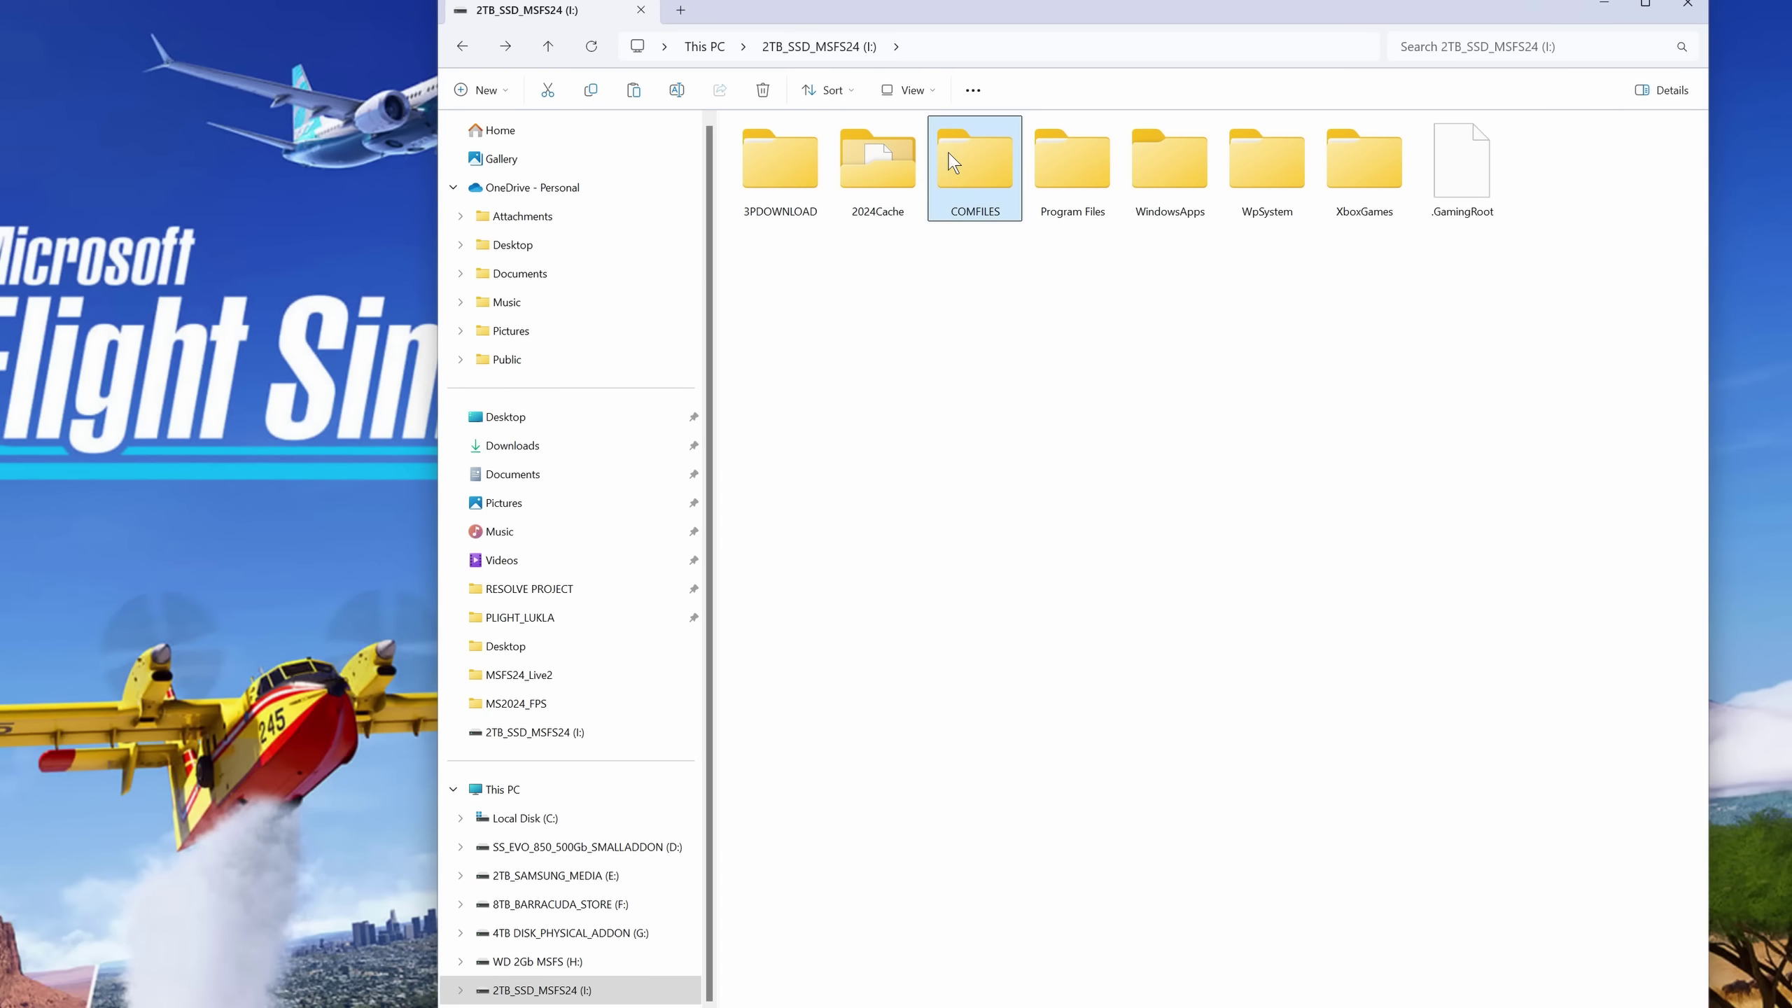
{"action": "double_click", "coordinate": [954, 162]}
{"action": "double_click", "coordinate": [877, 160]}
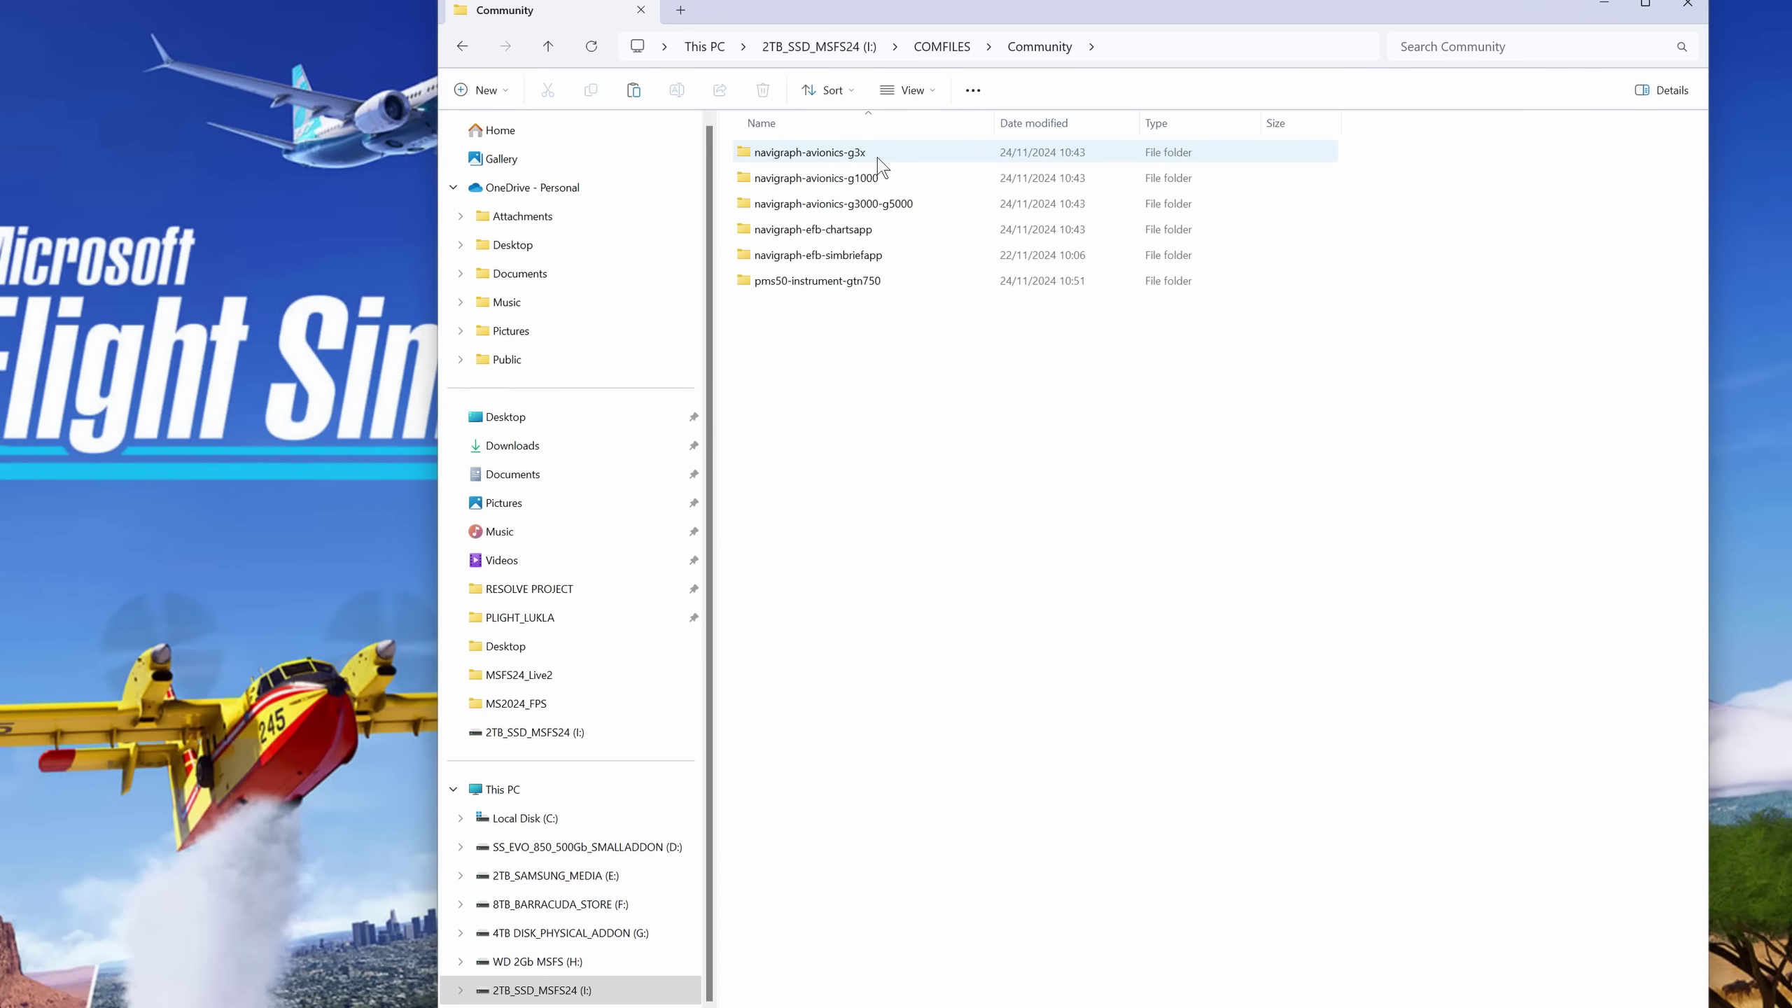
{"action": "right_click", "coordinate": [872, 326]}
{"action": "left_click", "coordinate": [893, 345]}
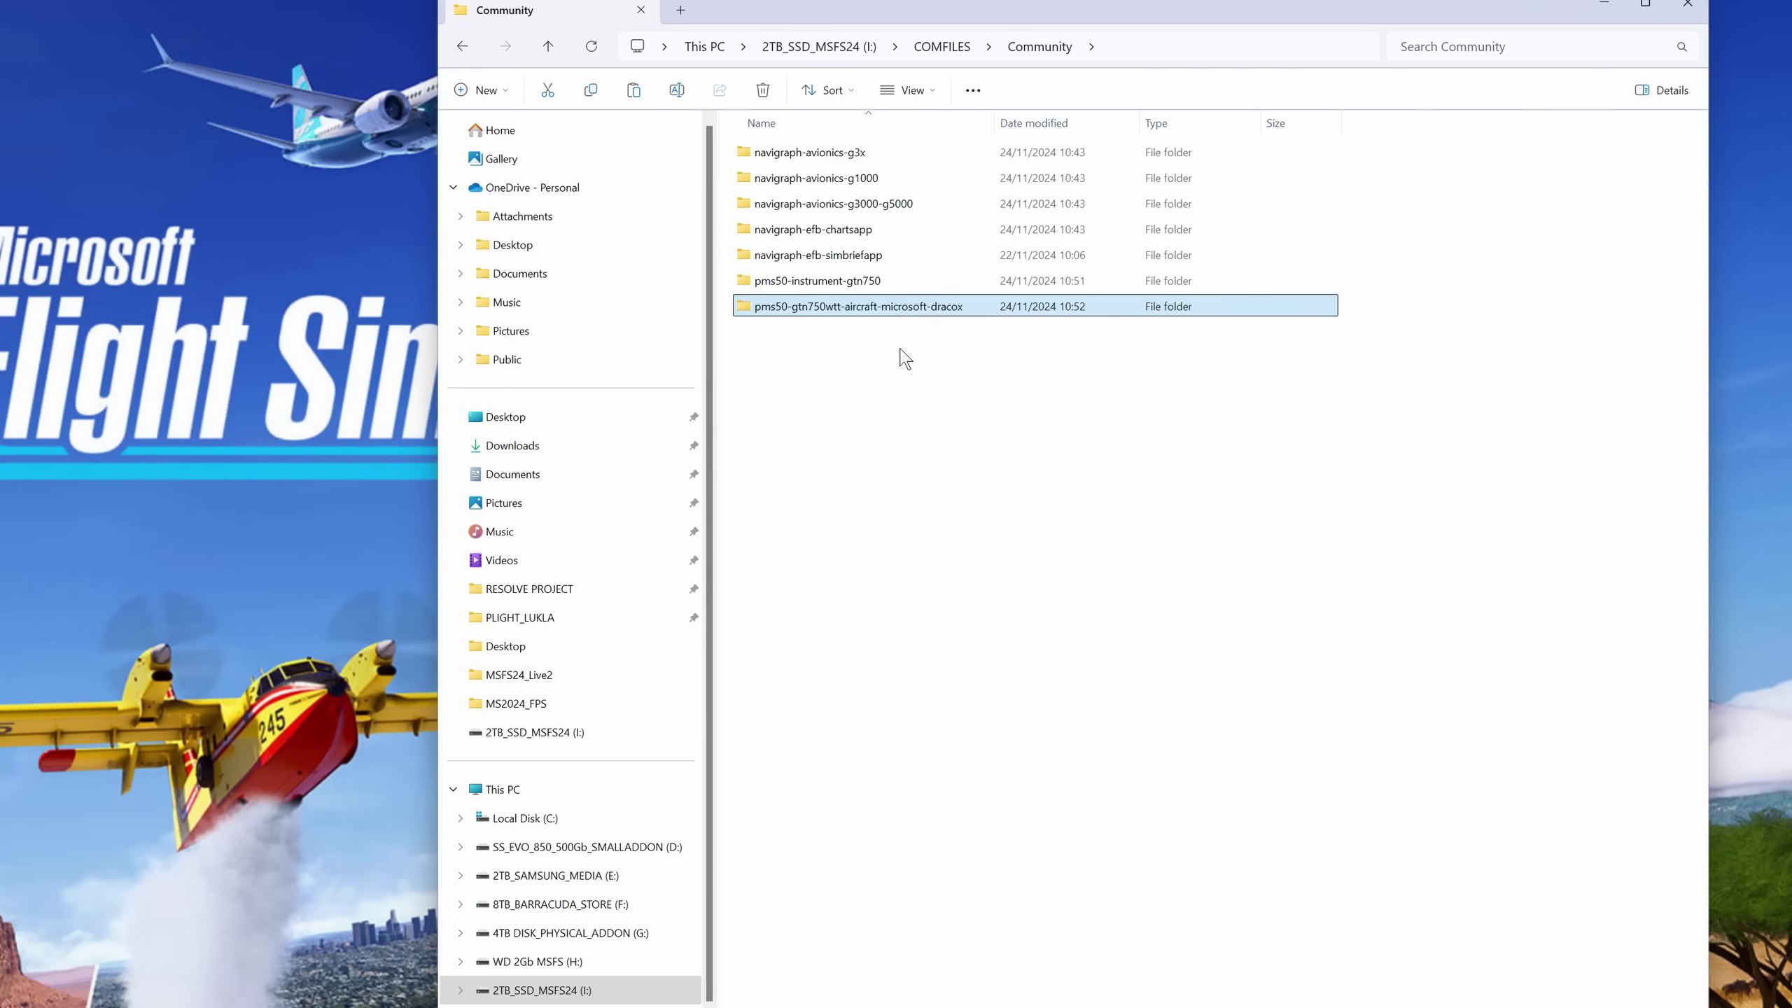
{"action": "left_click", "coordinate": [971, 393]}
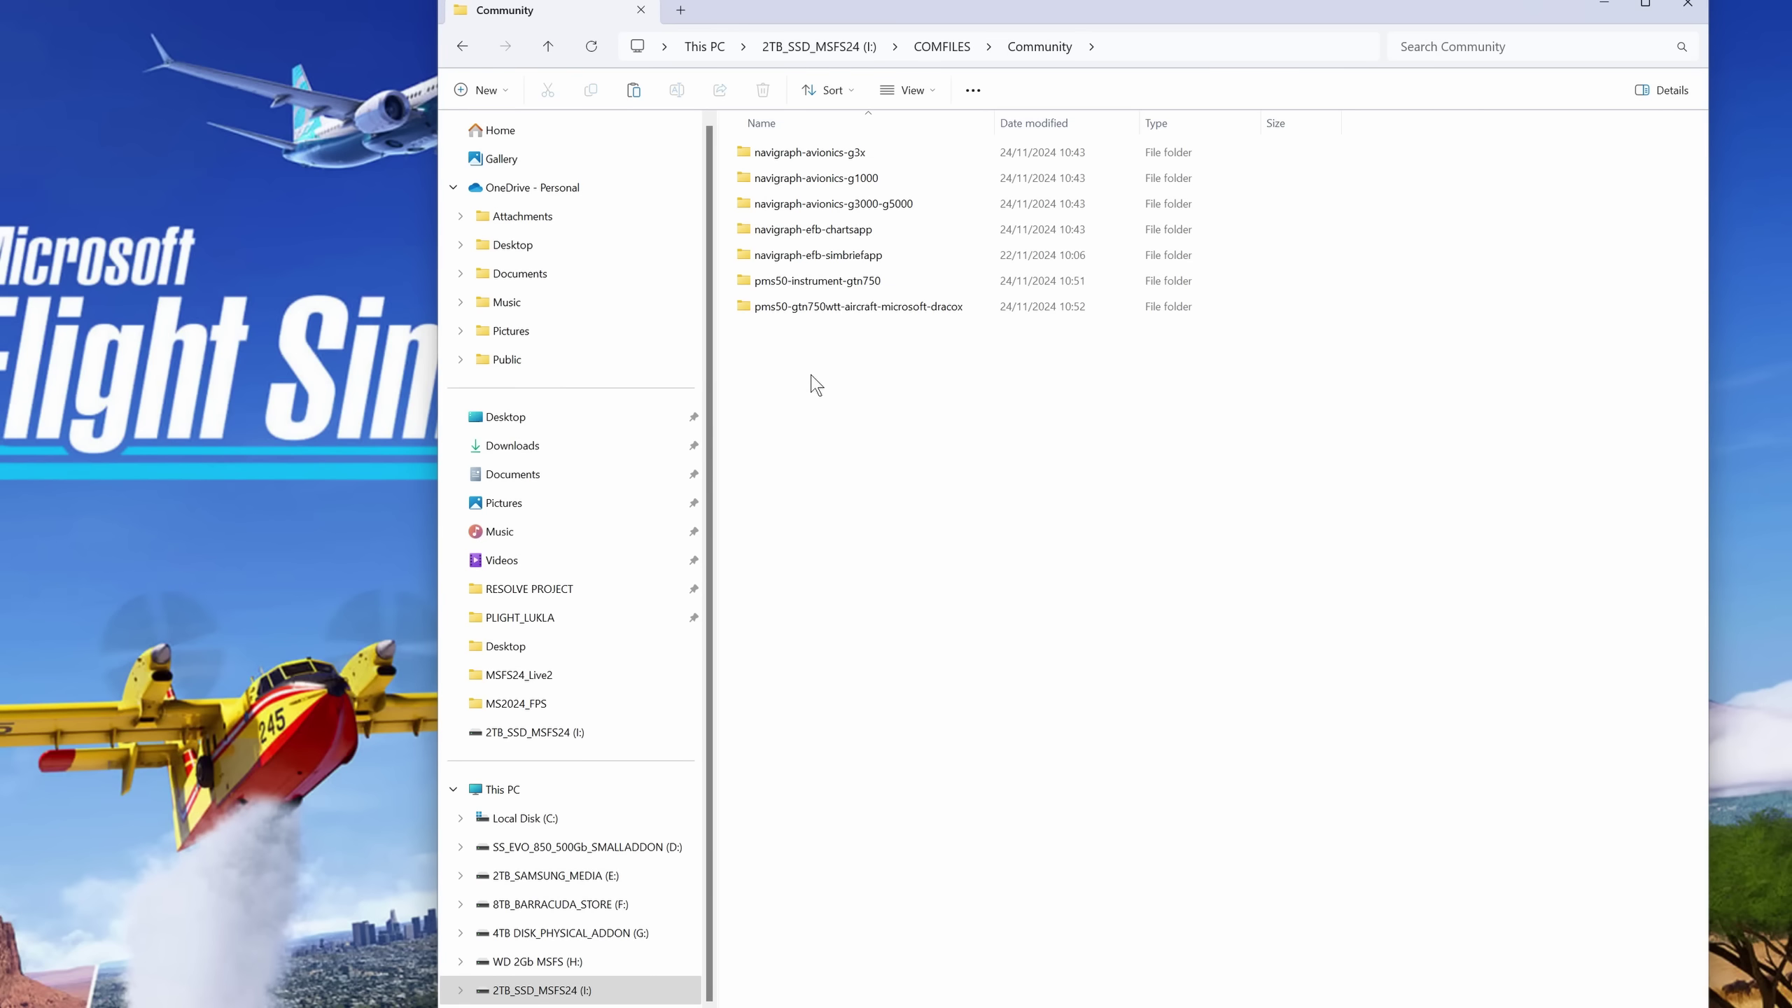
- Send the COMFILES Community folder to the desktop as a shortcut, then reopen Community through it
{"action": "left_click", "coordinate": [462, 46]}
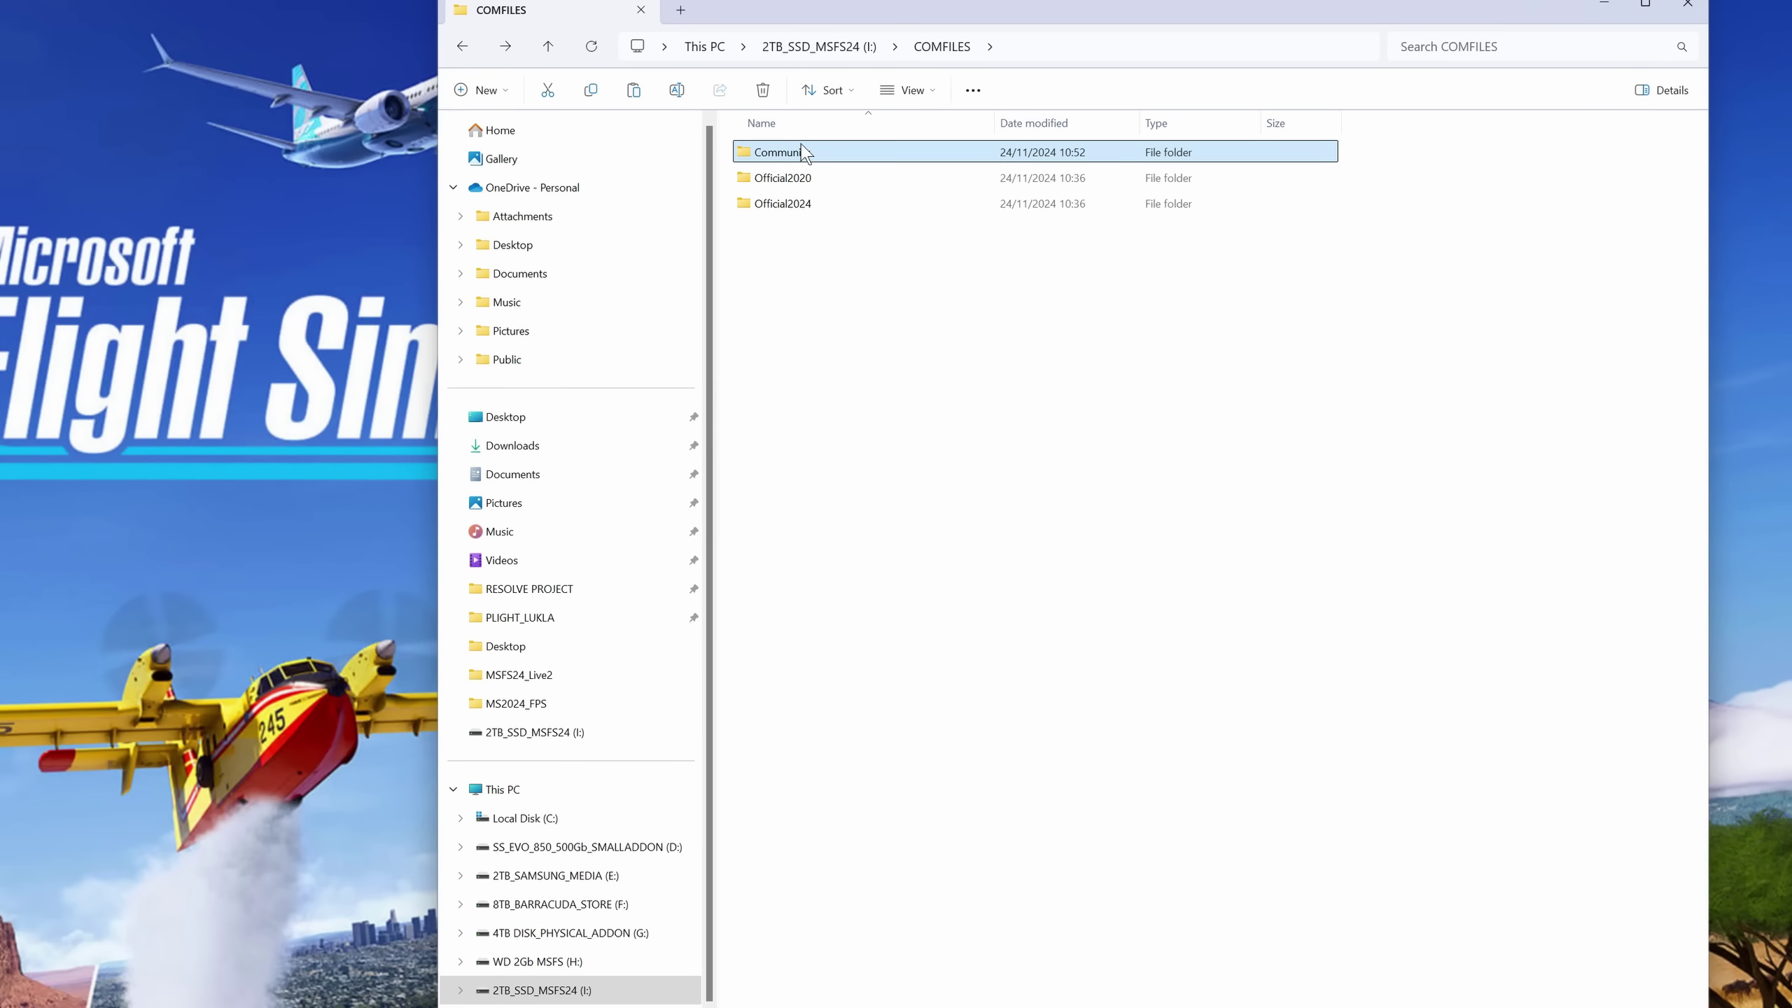
{"action": "right_click", "coordinate": [841, 156]}
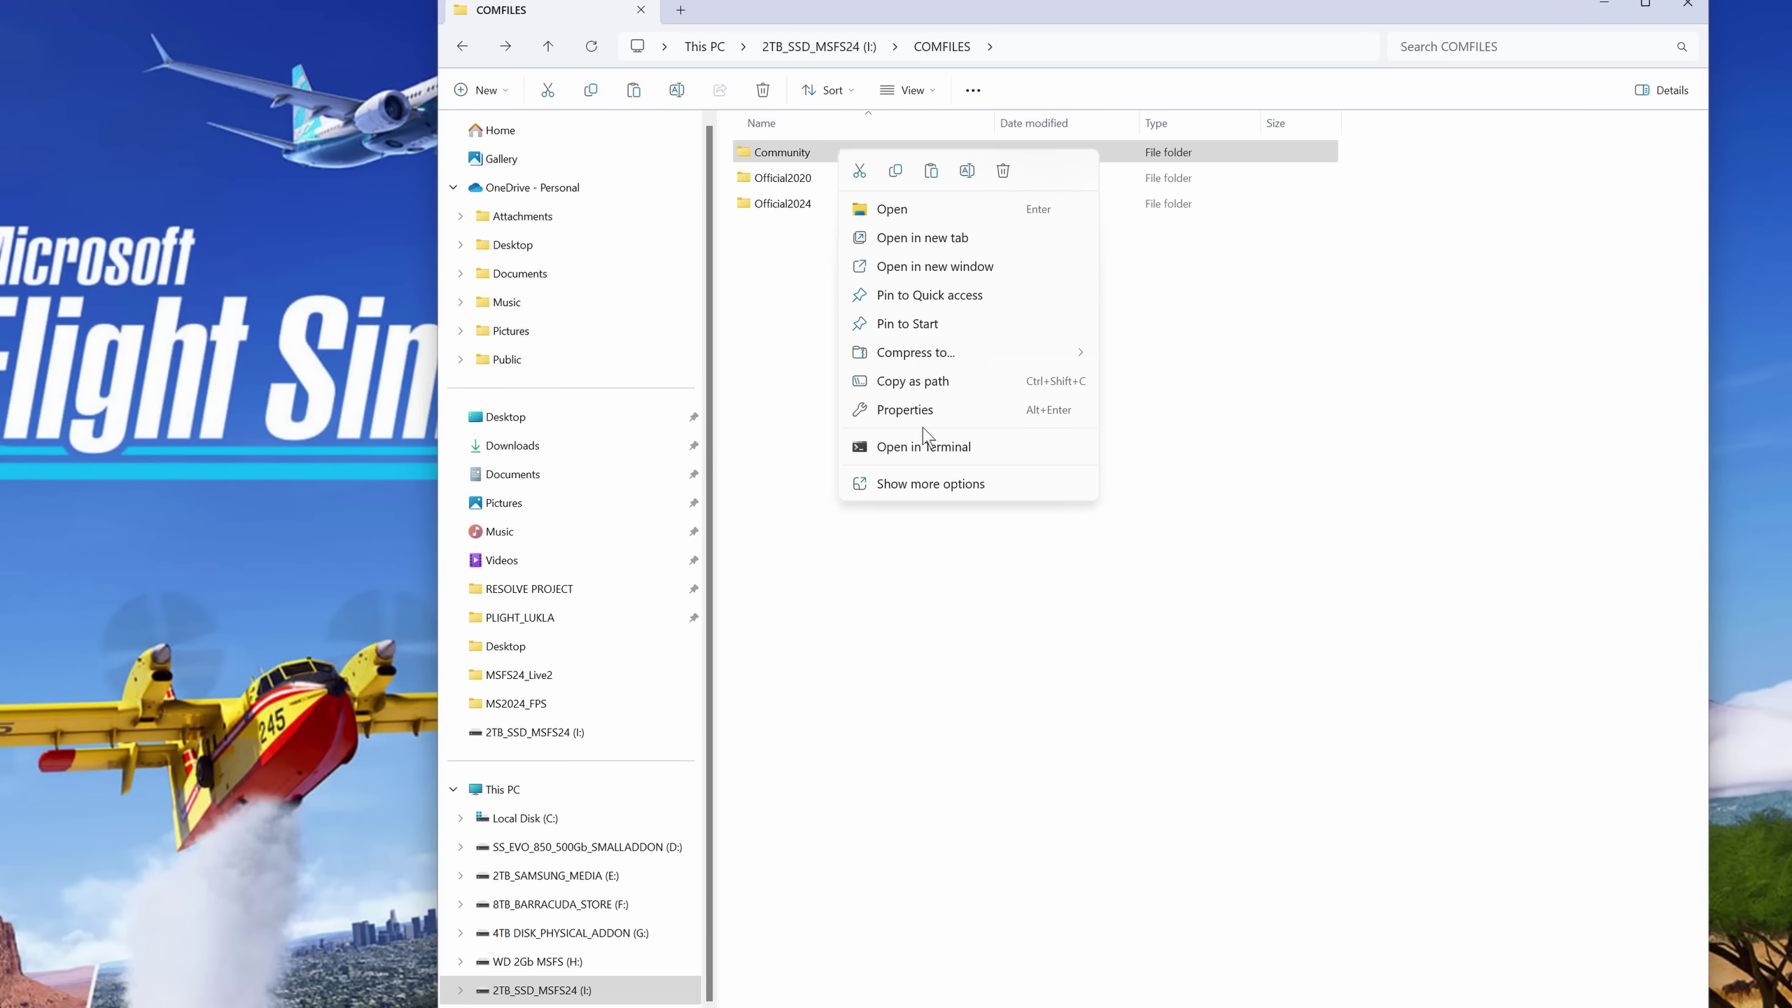
{"action": "left_click", "coordinate": [938, 484]}
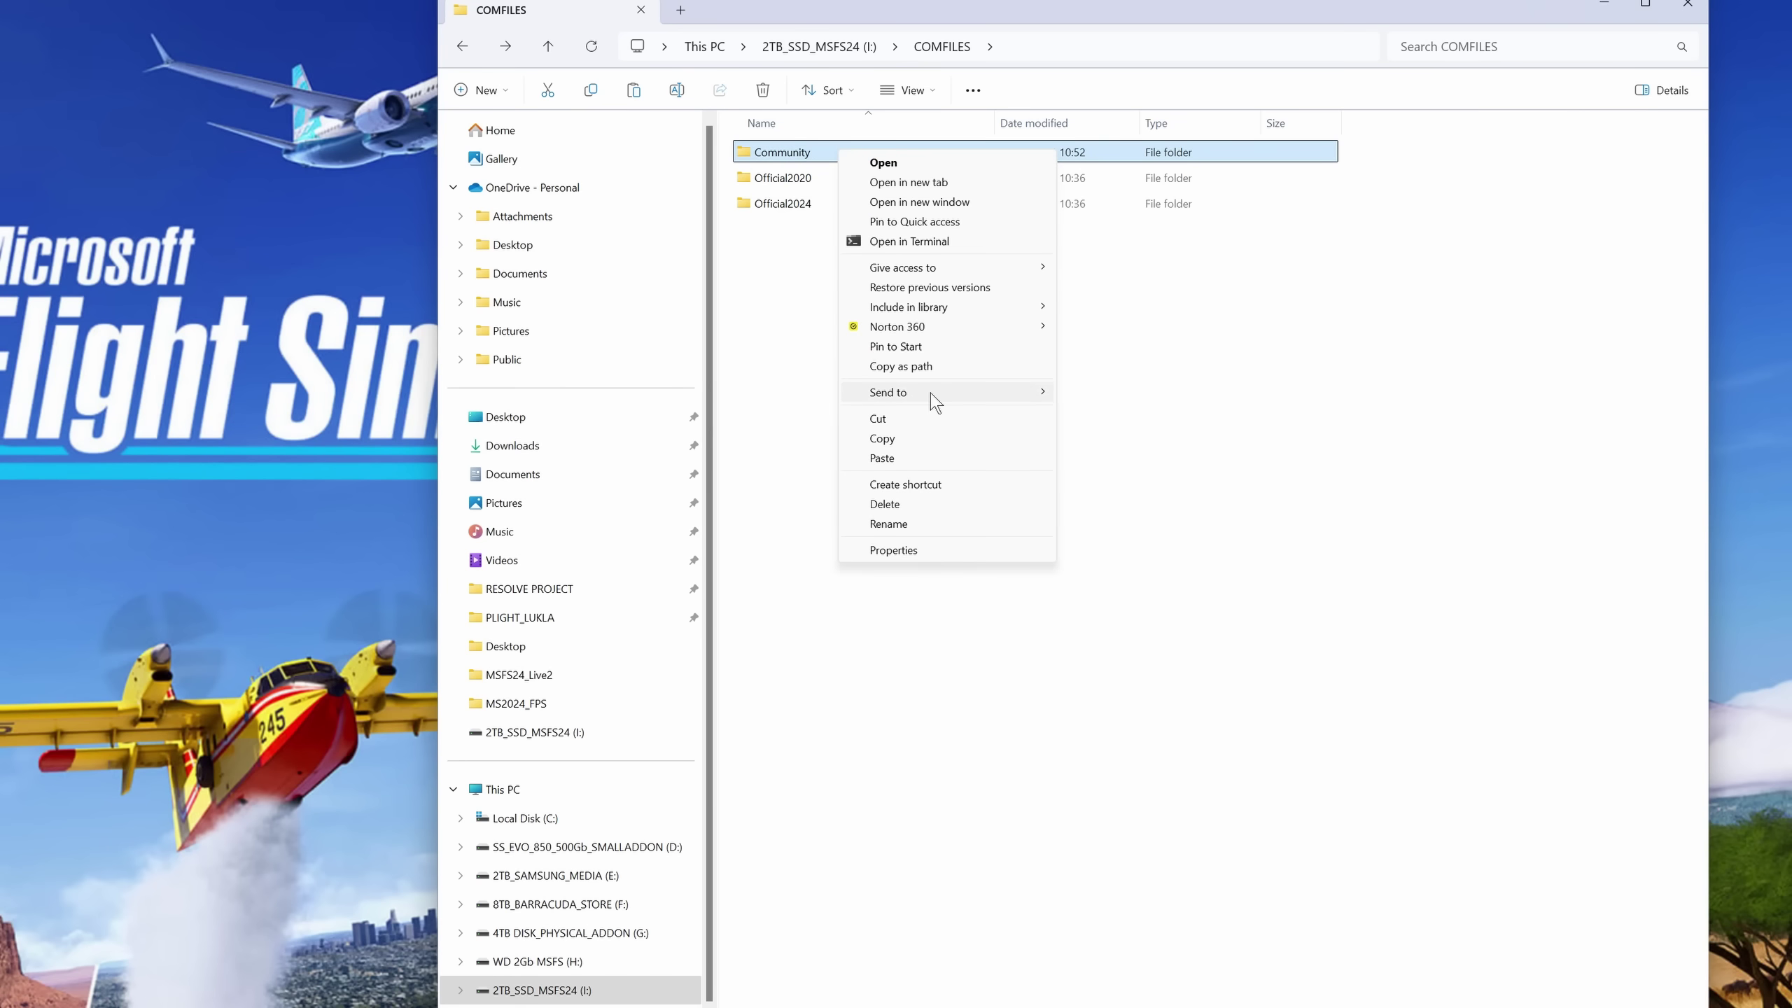
{"action": "mouse_move", "coordinate": [935, 400]}
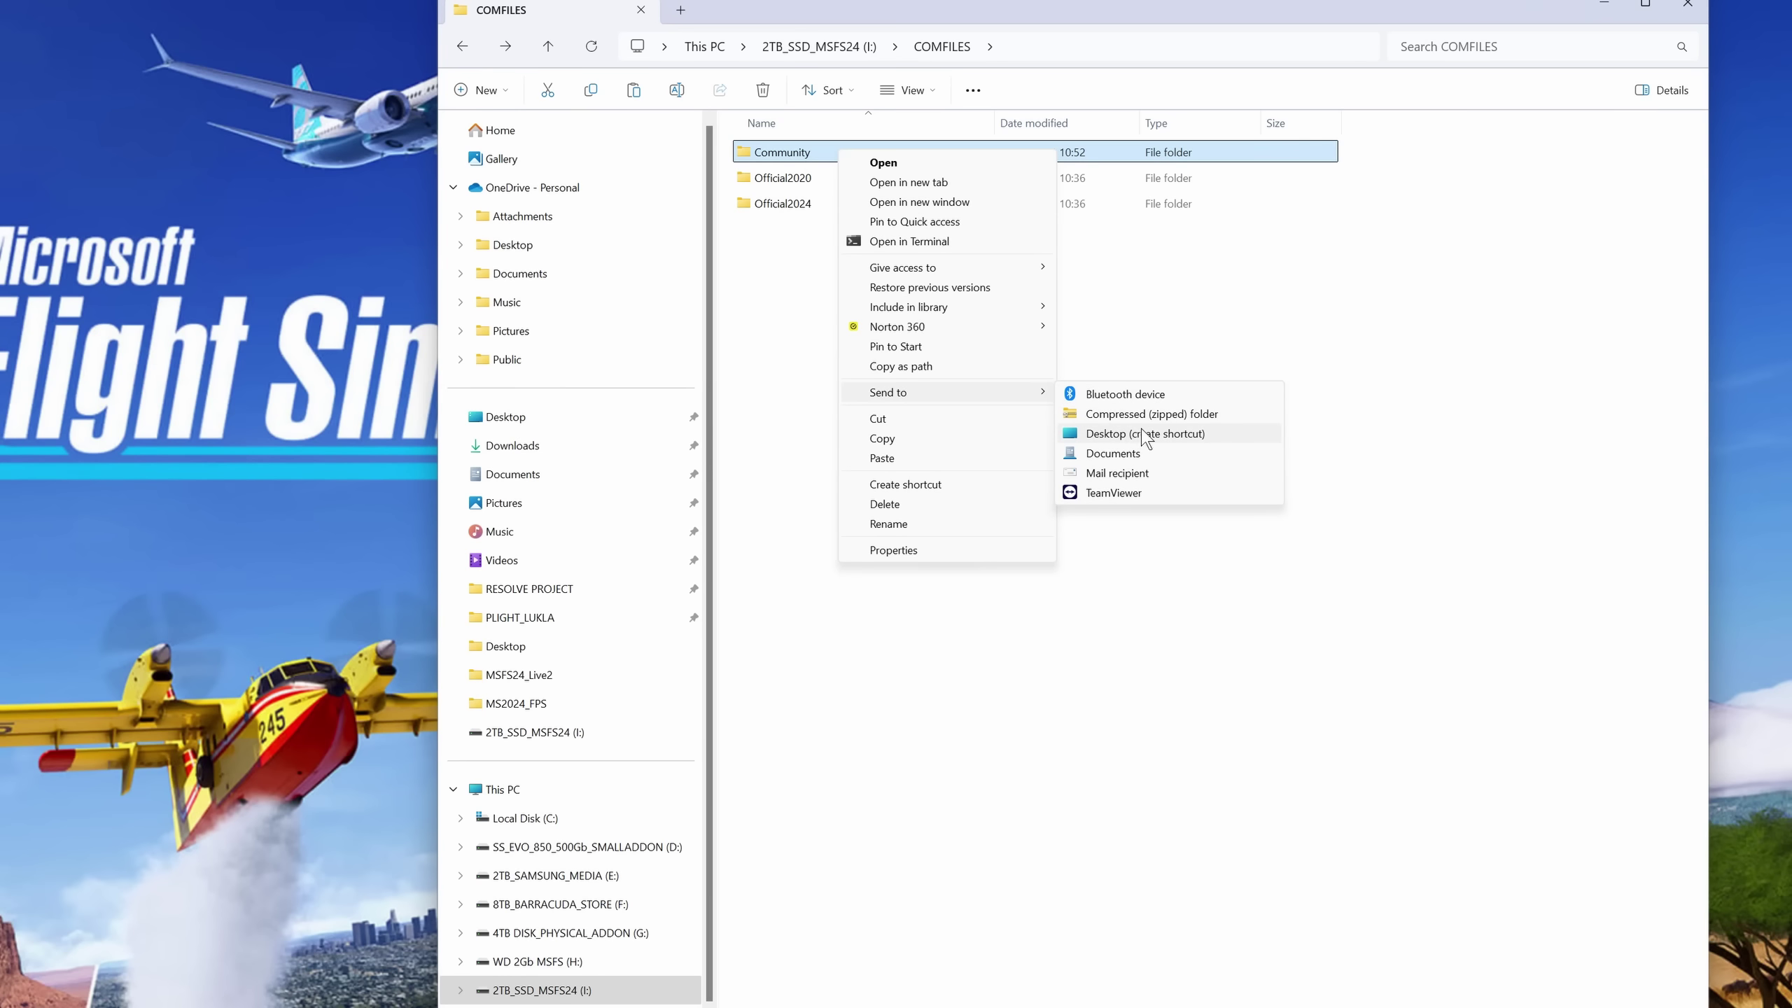
{"action": "left_click", "coordinate": [1144, 432]}
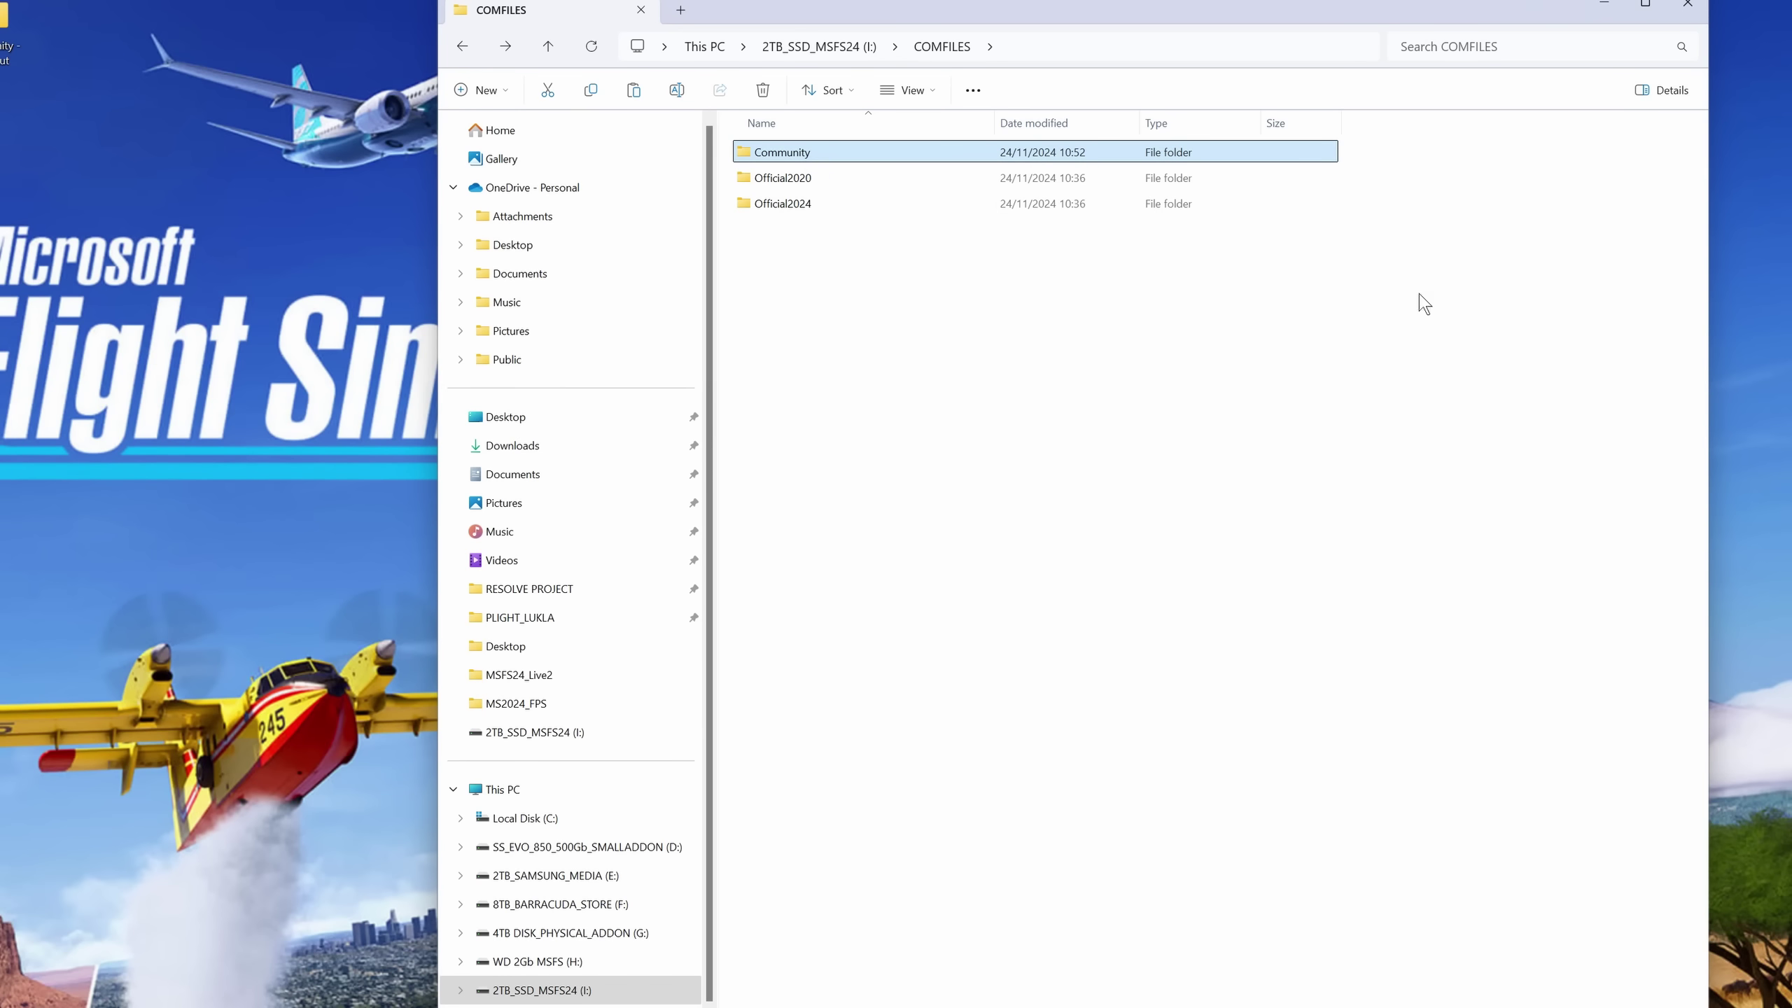
{"action": "left_click", "coordinate": [1688, 7]}
{"action": "double_click", "coordinate": [856, 551]}
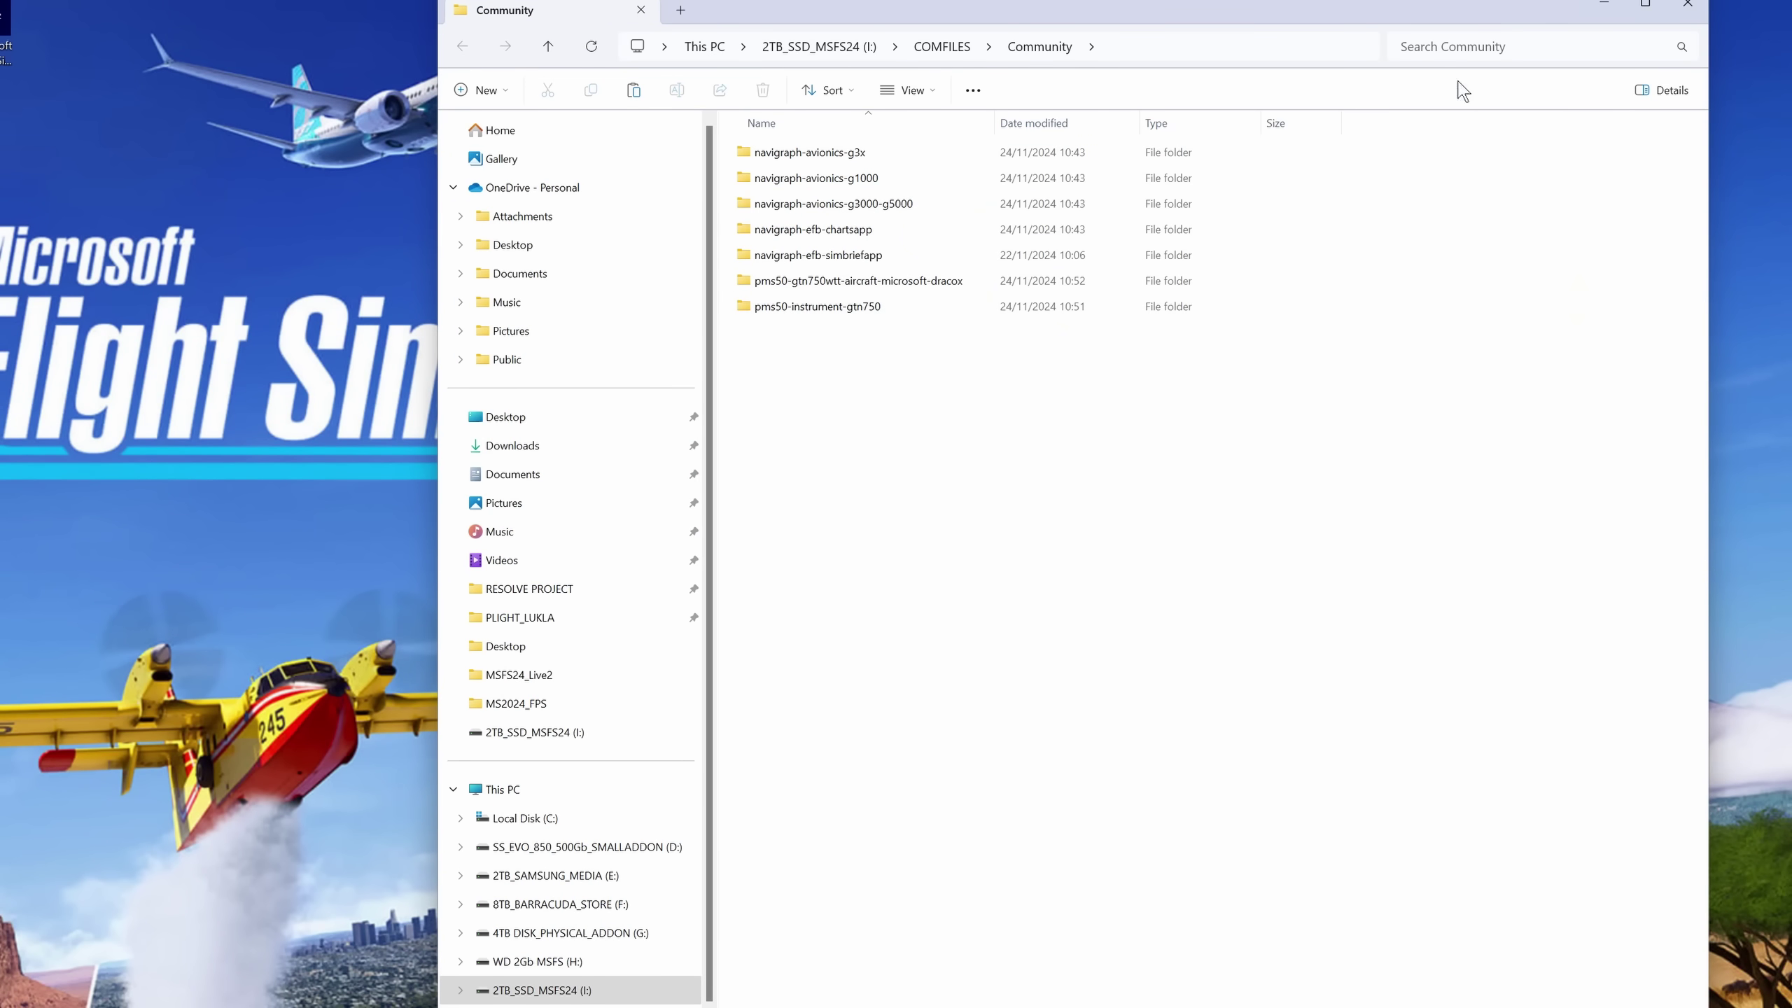
- Show the centre GTN750's moving map, zooming in once and out three times, then reopen it from Home
{"action": "left_click", "coordinate": [1688, 7]}
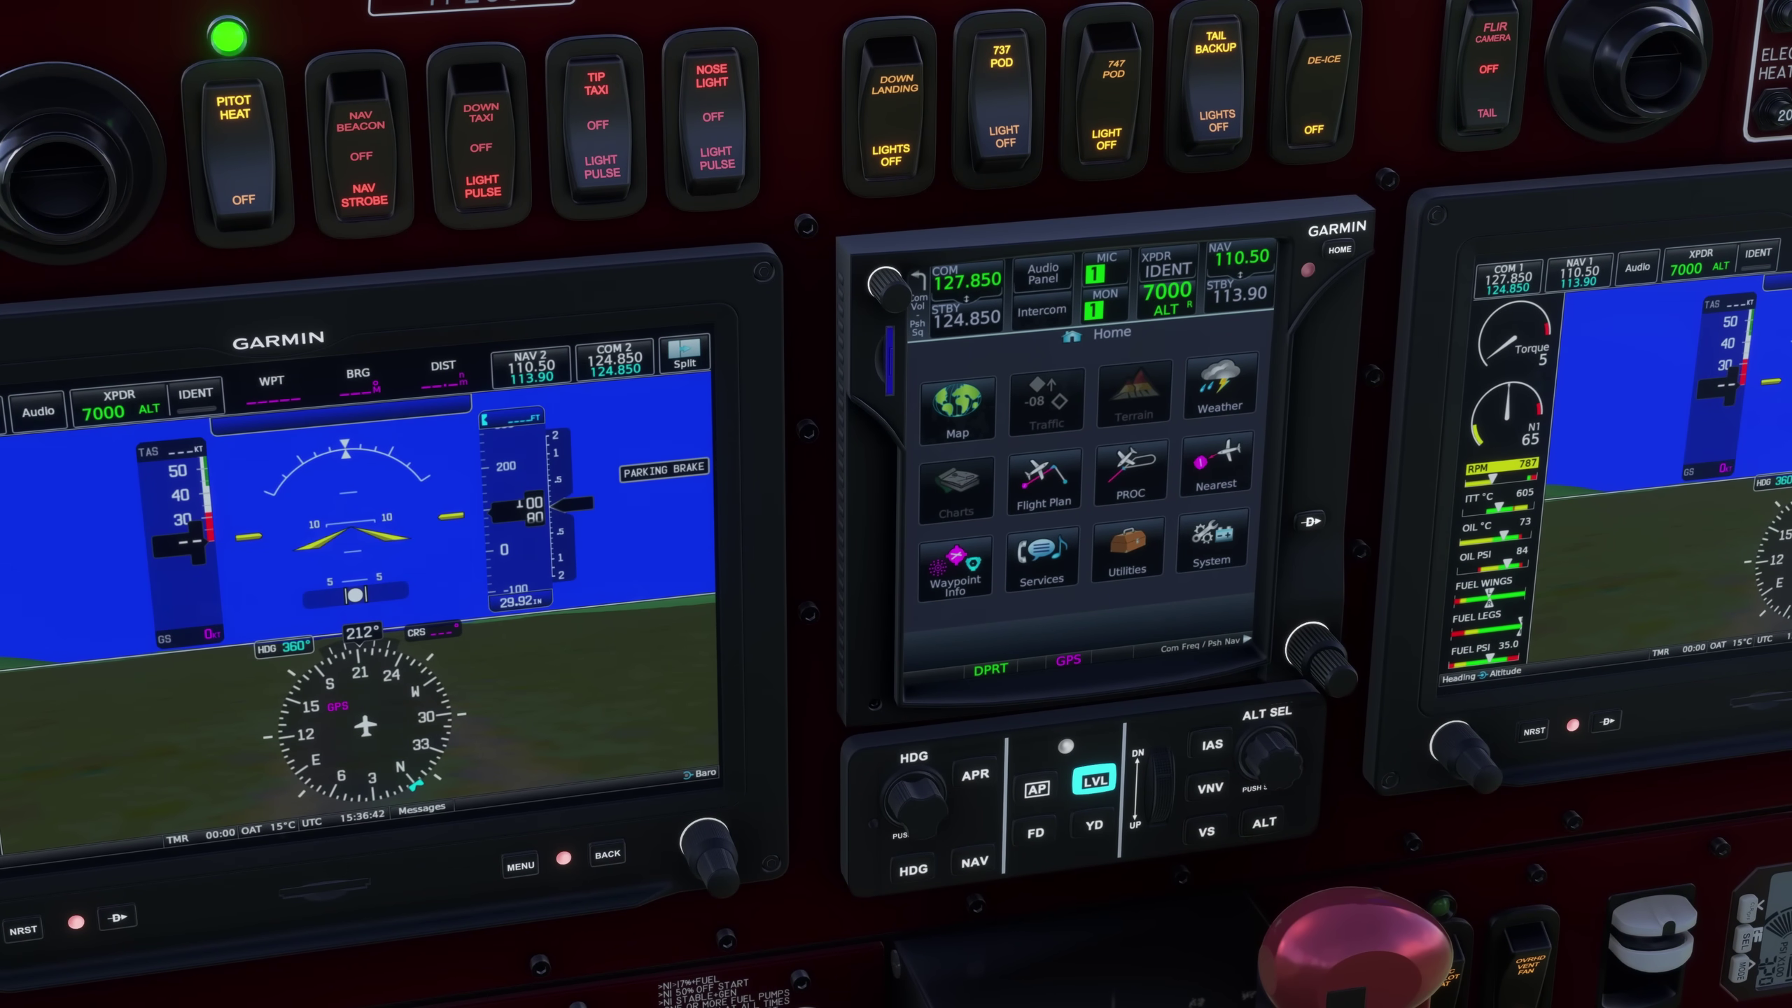
{"action": "left_click", "coordinate": [973, 422]}
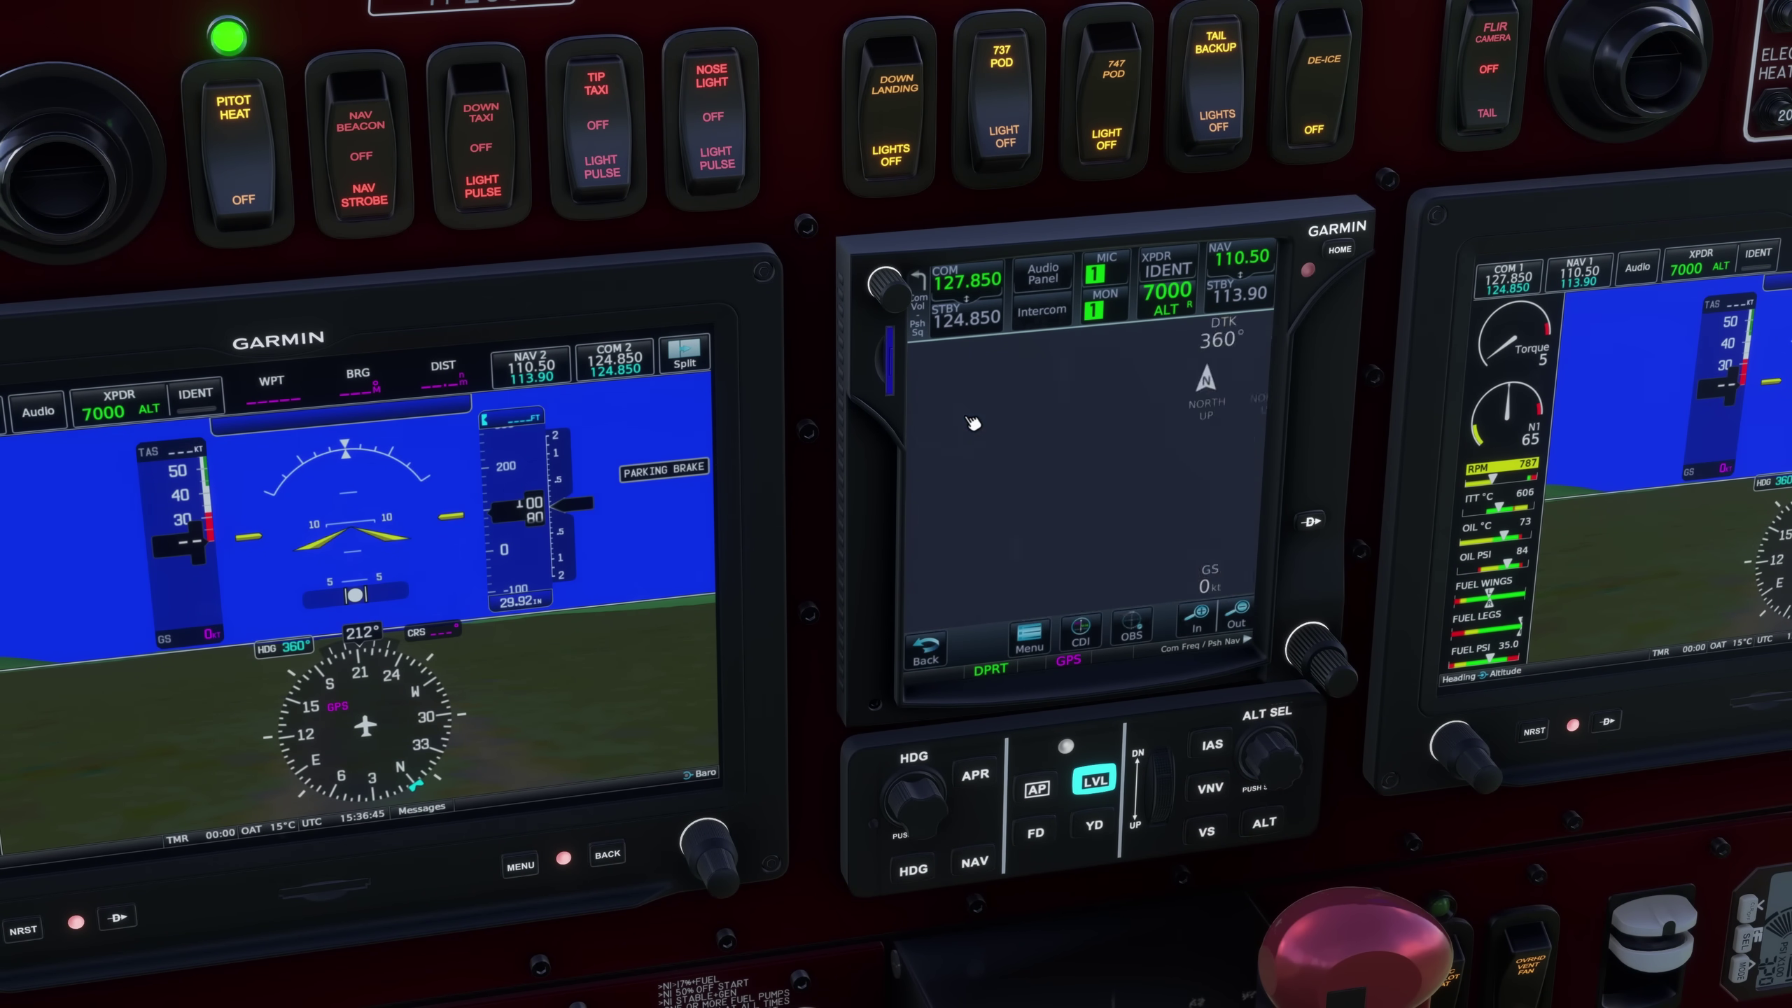
{"action": "left_click", "coordinate": [1206, 624]}
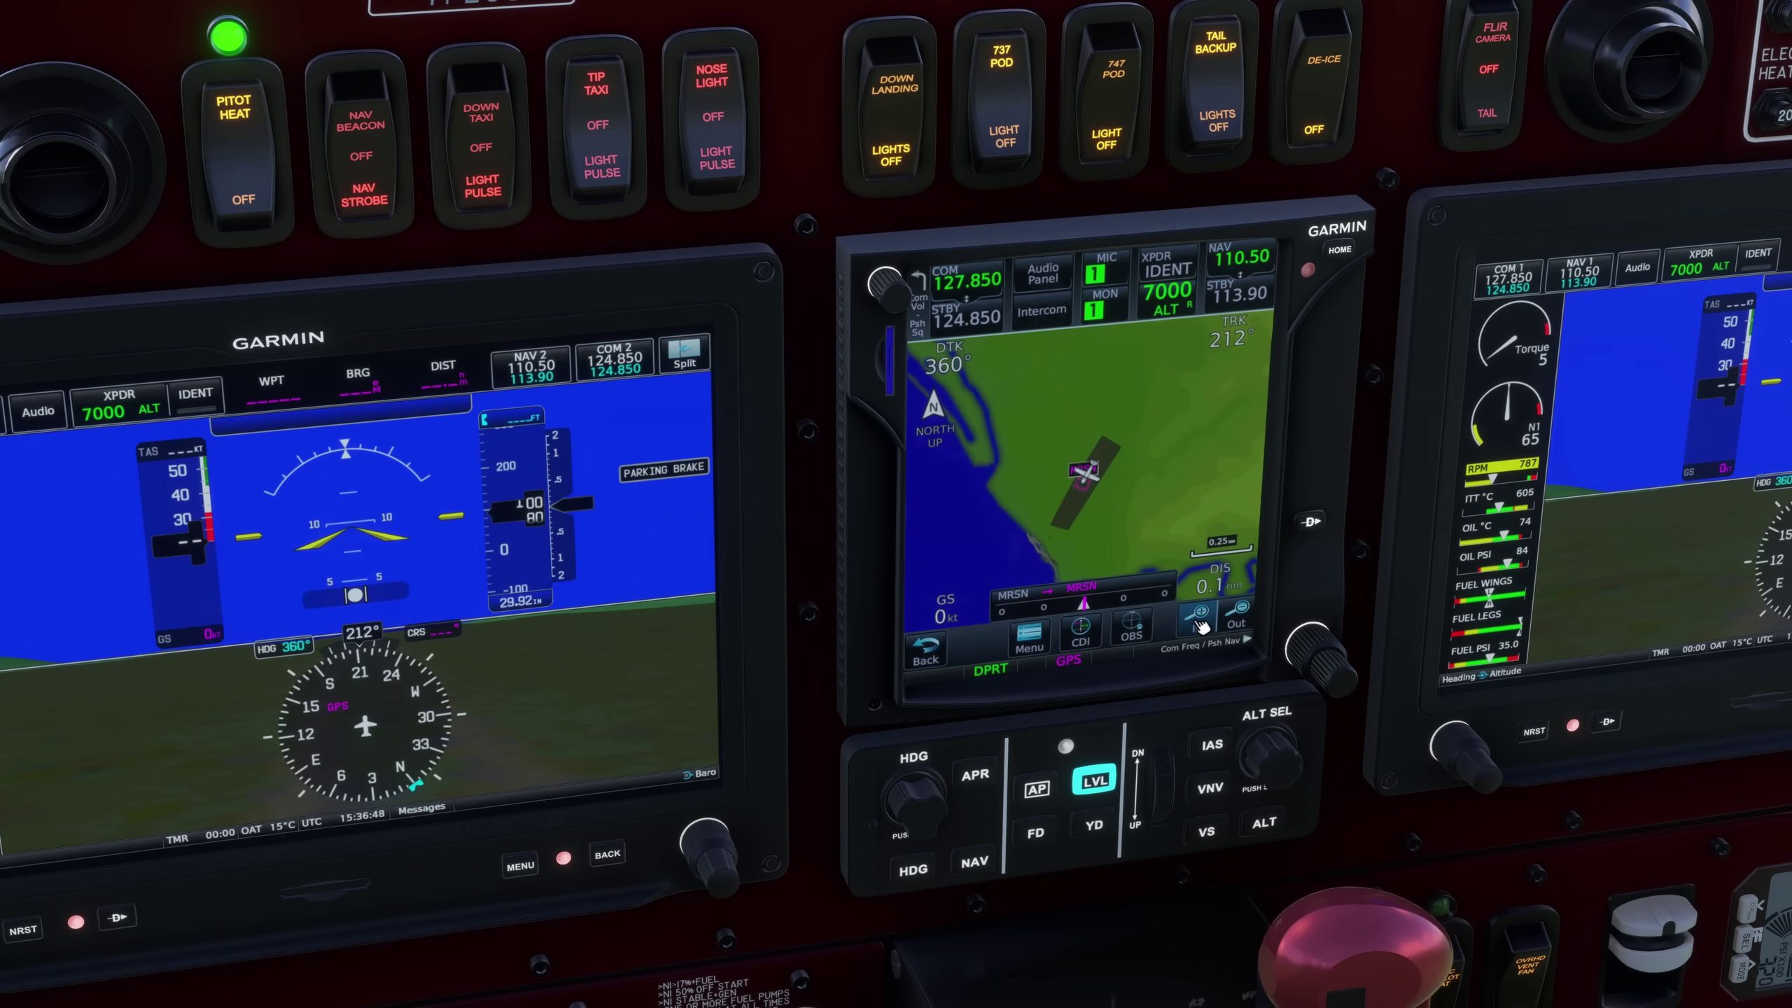
{"action": "left_click", "coordinate": [1237, 614]}
{"action": "left_click", "coordinate": [1236, 614]}
{"action": "left_click", "coordinate": [1236, 614]}
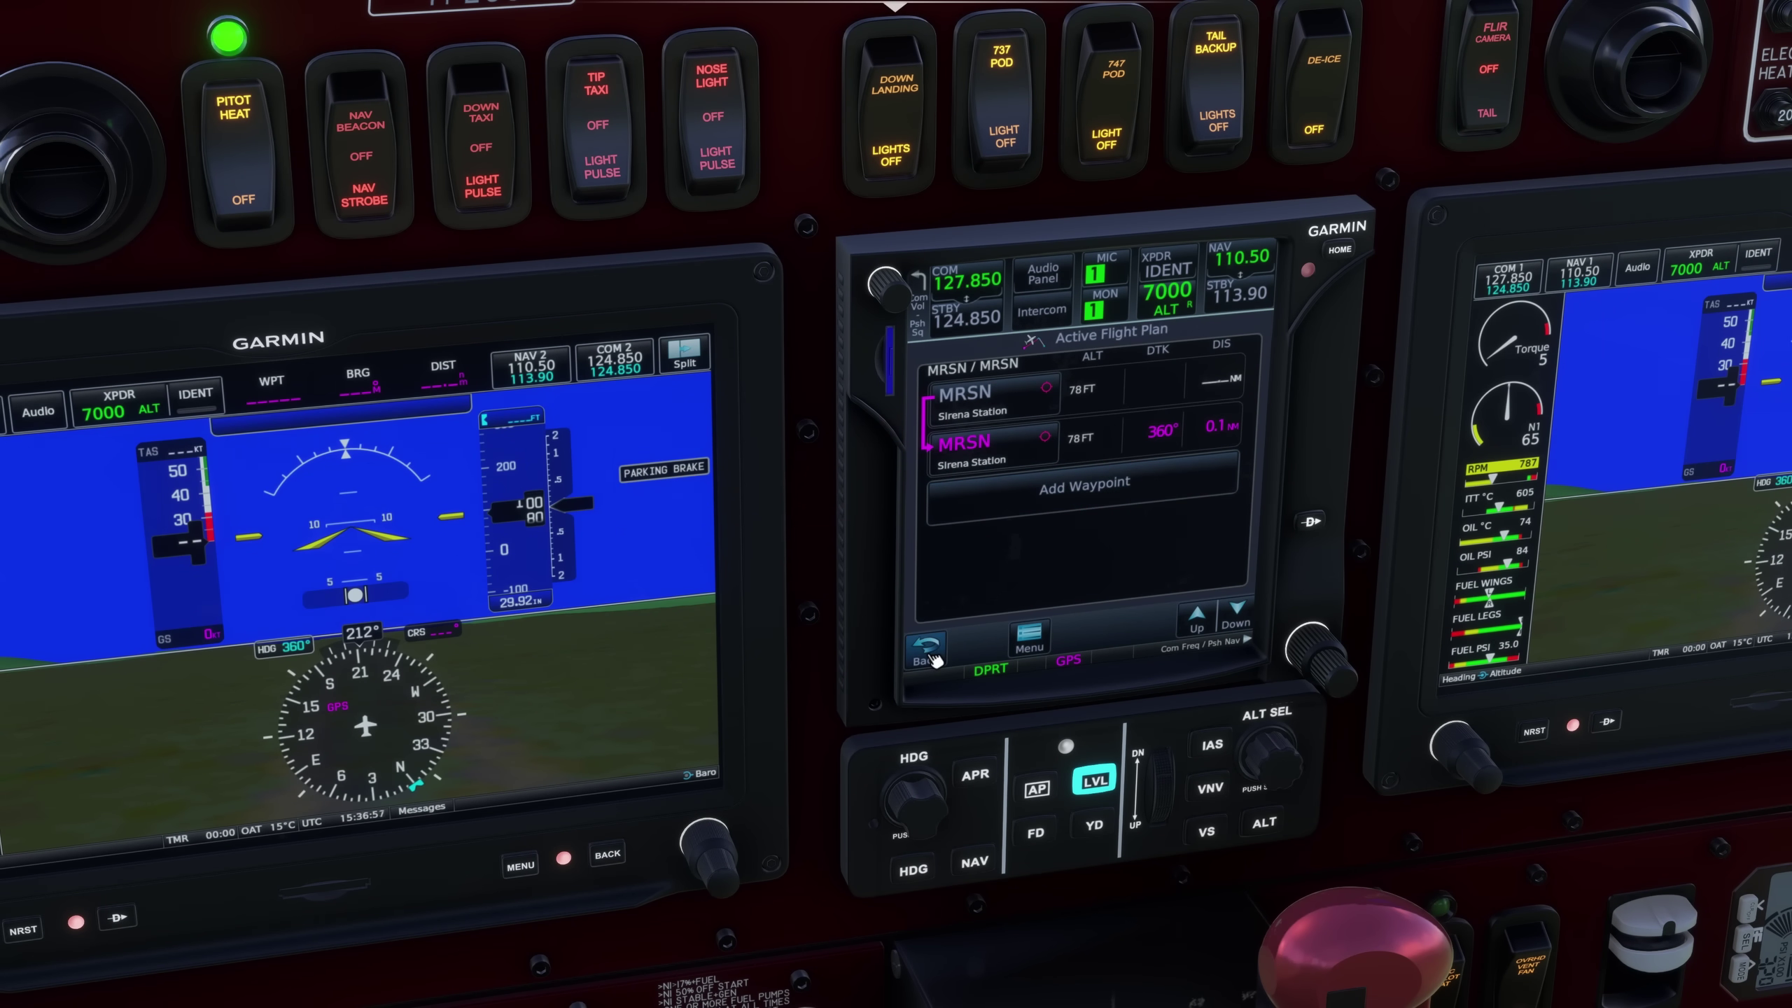
{"action": "left_click", "coordinate": [928, 655]}
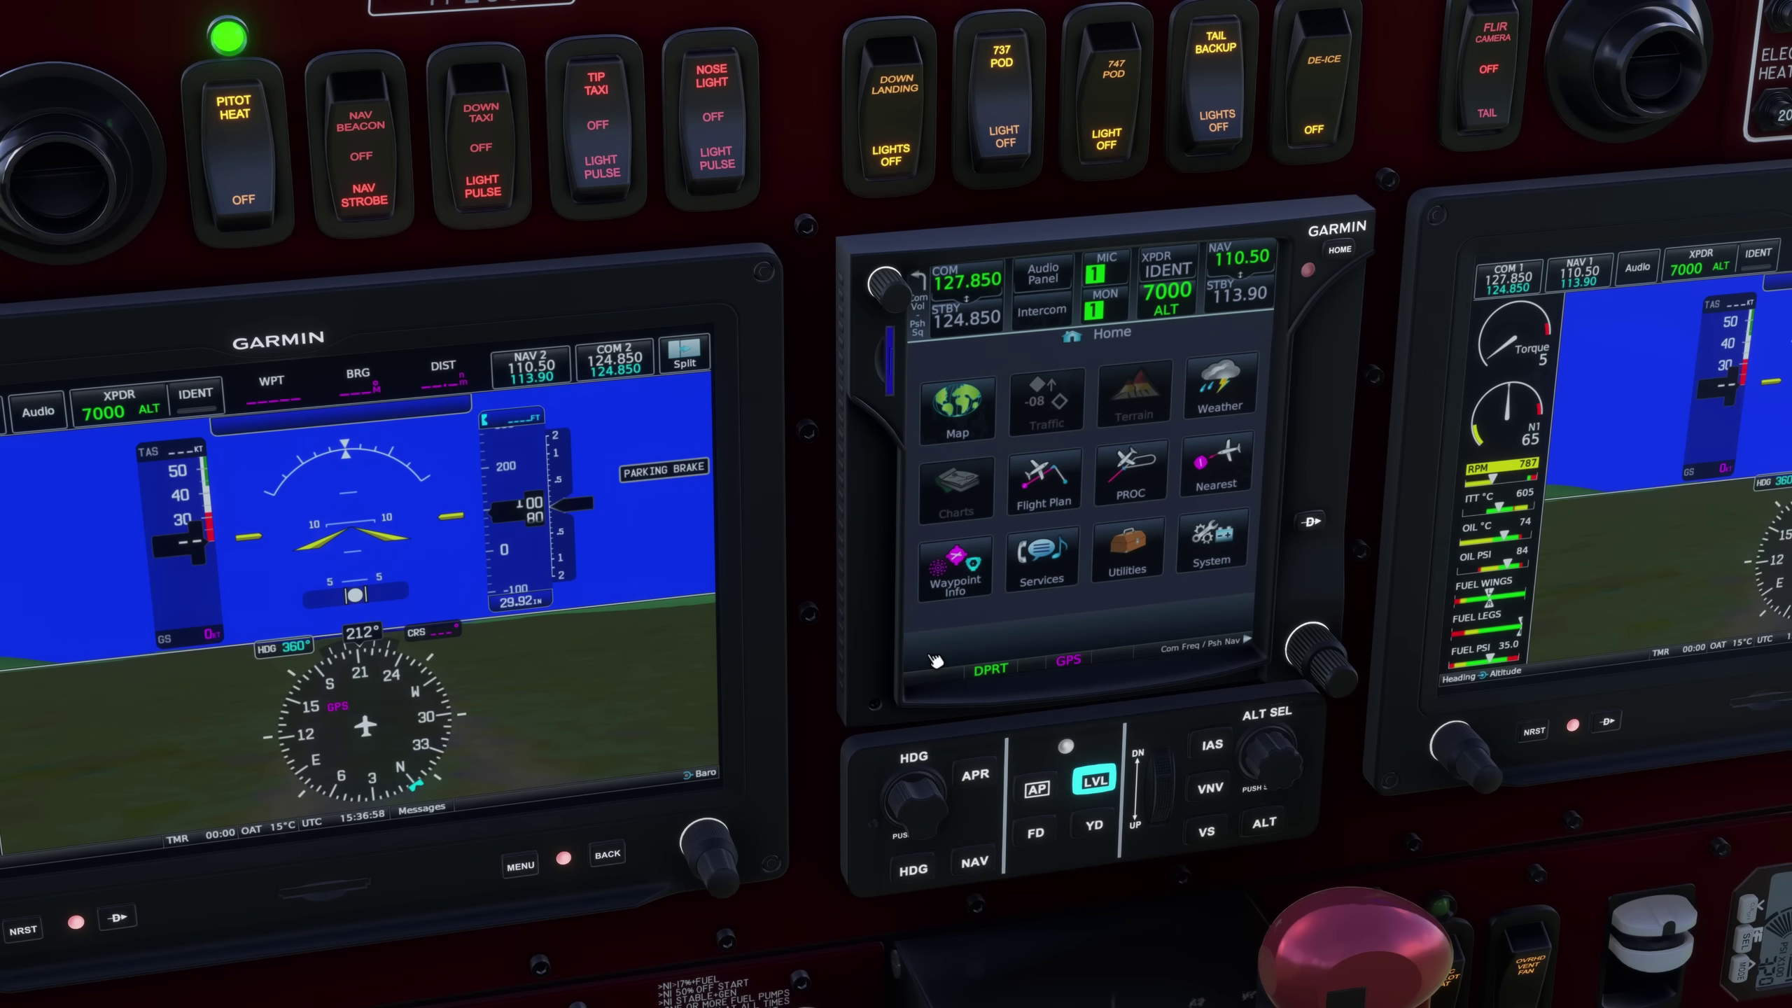
{"action": "left_click", "coordinate": [957, 409]}
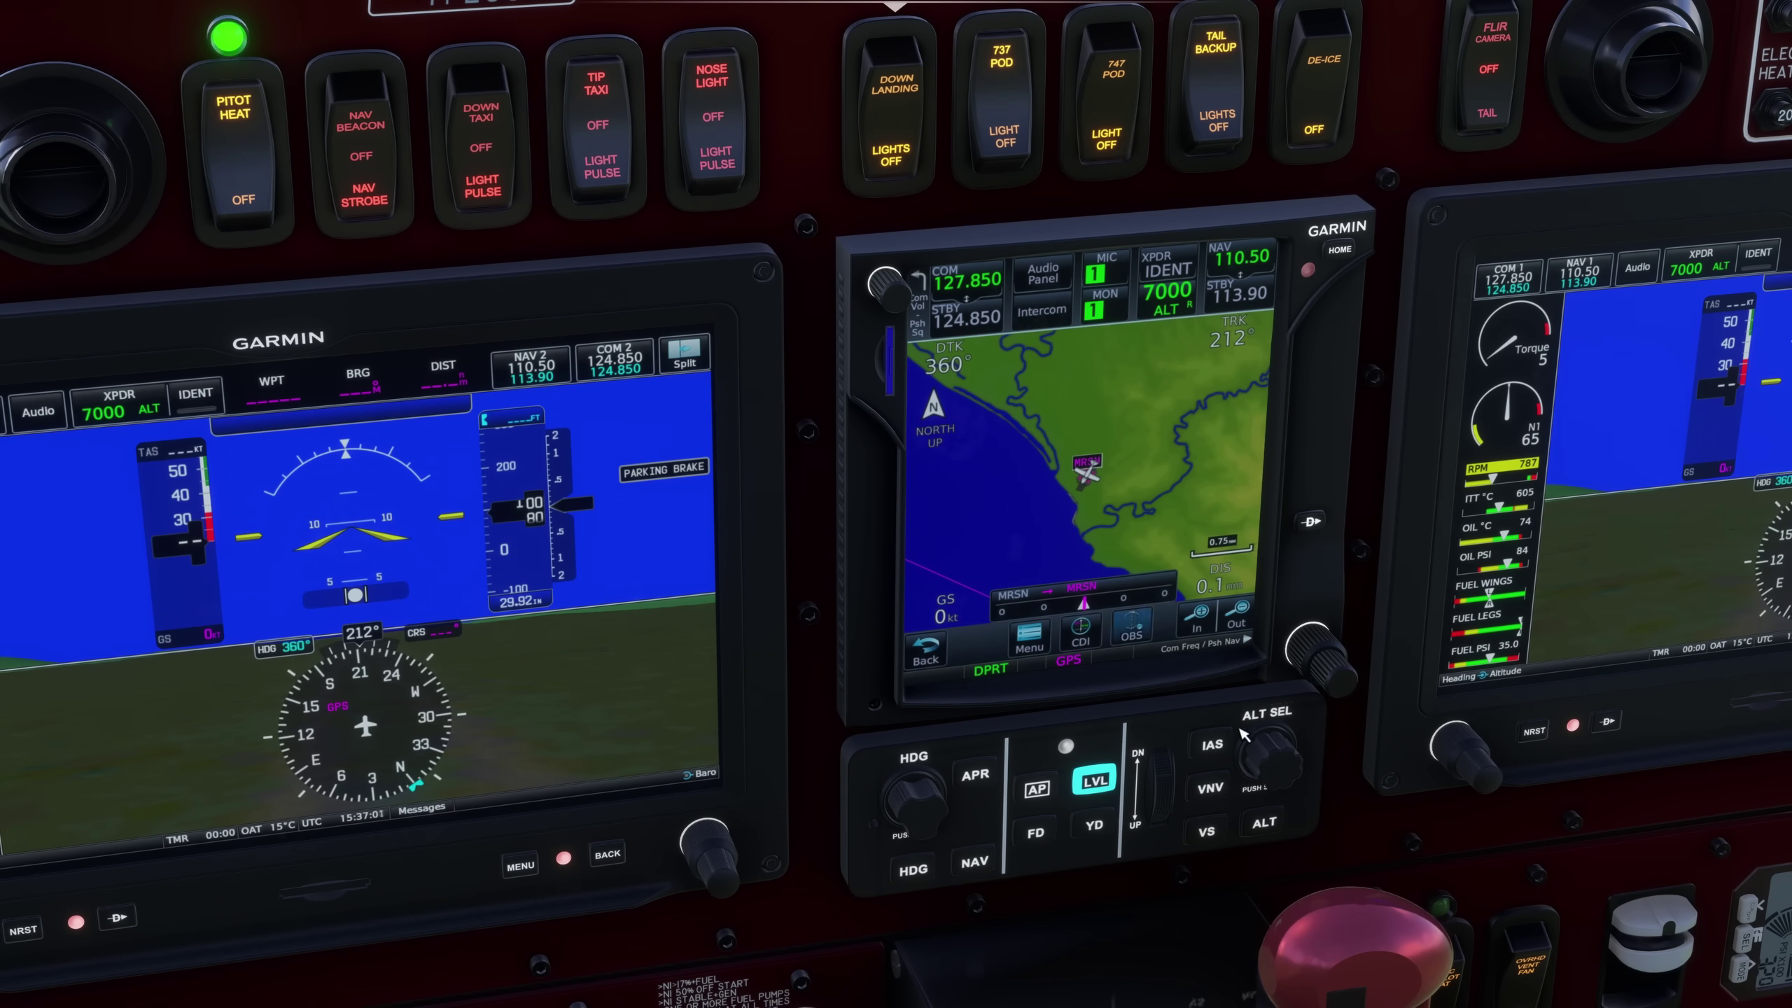
- Enter 118.000 as the GTN750 COM standby frequency and swap it to active, leaving 127.850 on standby
{"action": "scroll", "coordinate": [1317, 674], "scroll_direction": "up", "scroll_amount": 3}
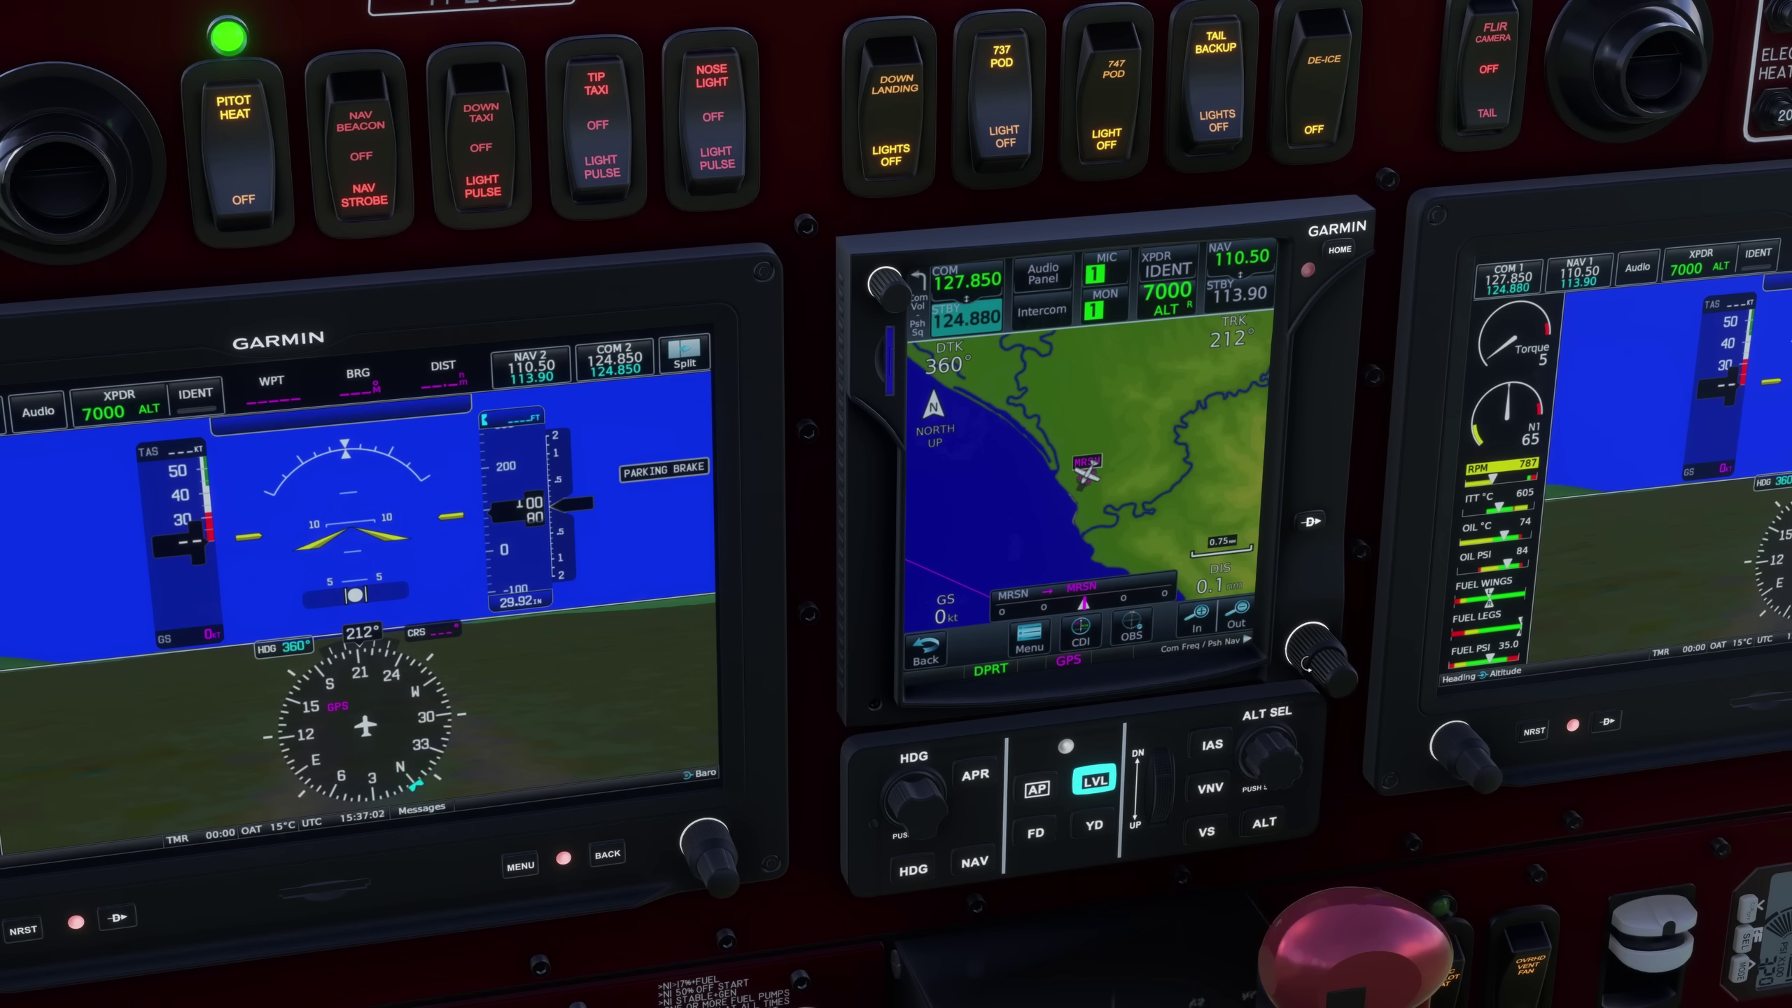
{"action": "left_click", "coordinate": [963, 321]}
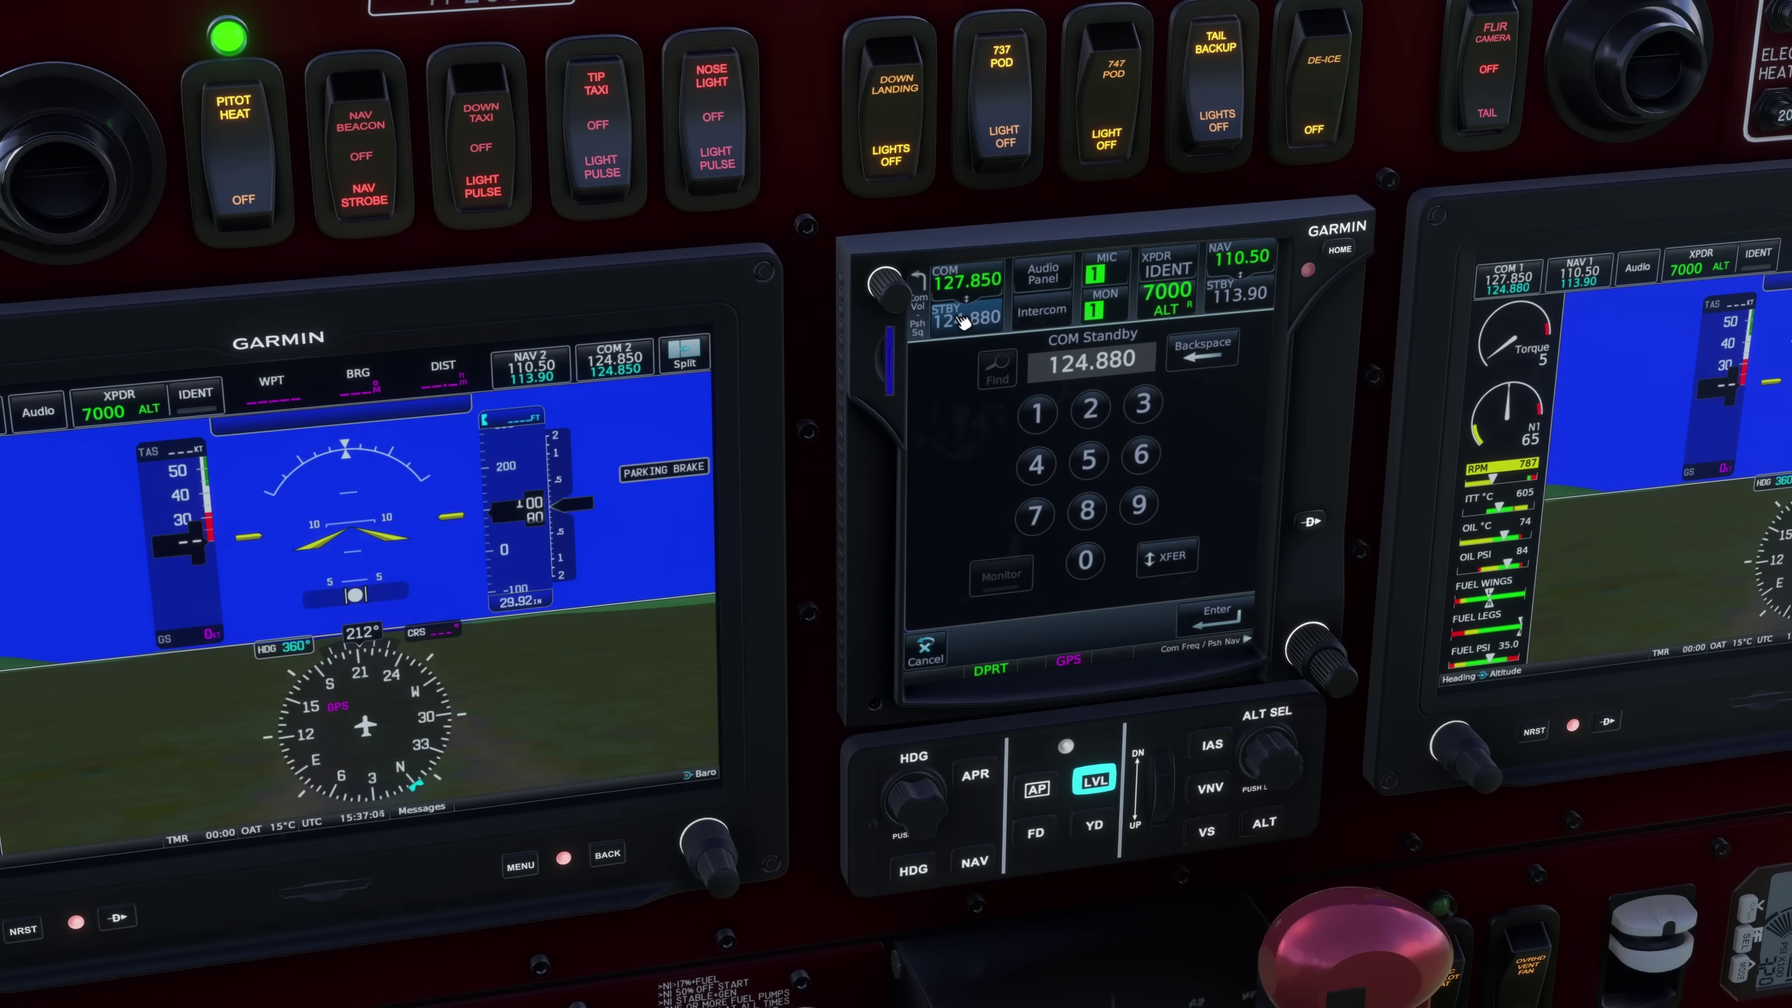
{"action": "left_click", "coordinate": [1037, 413]}
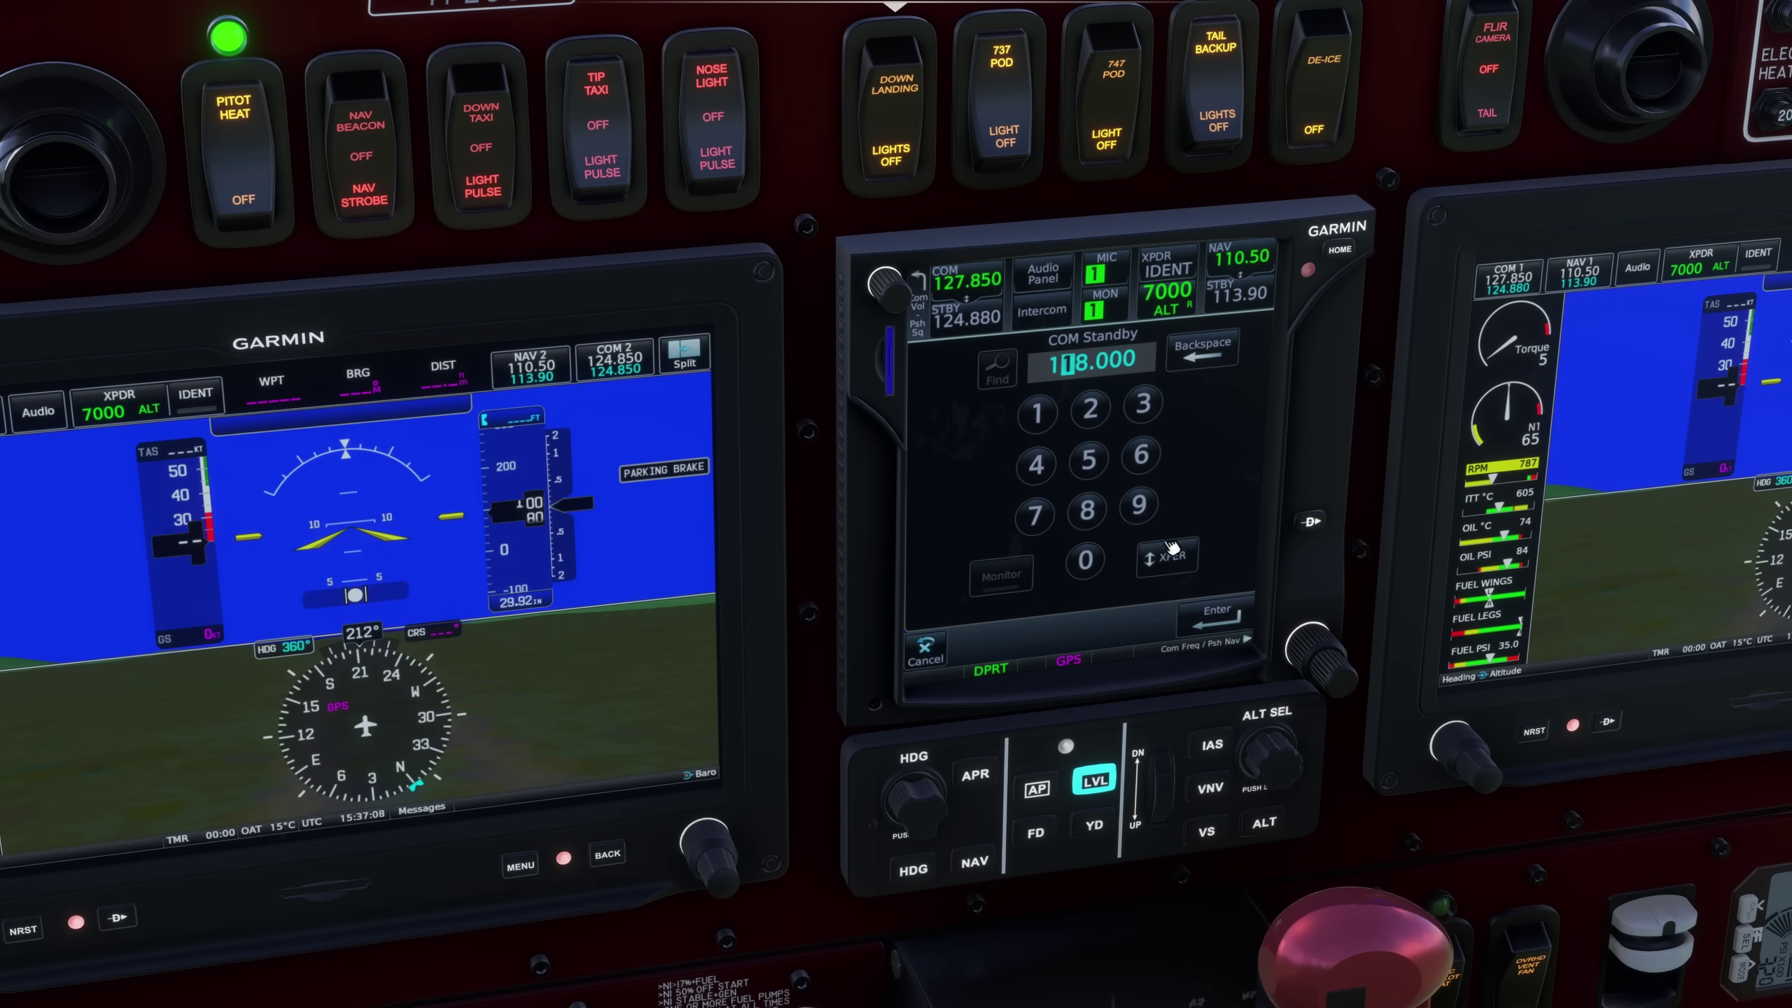
{"action": "left_click", "coordinate": [1180, 571]}
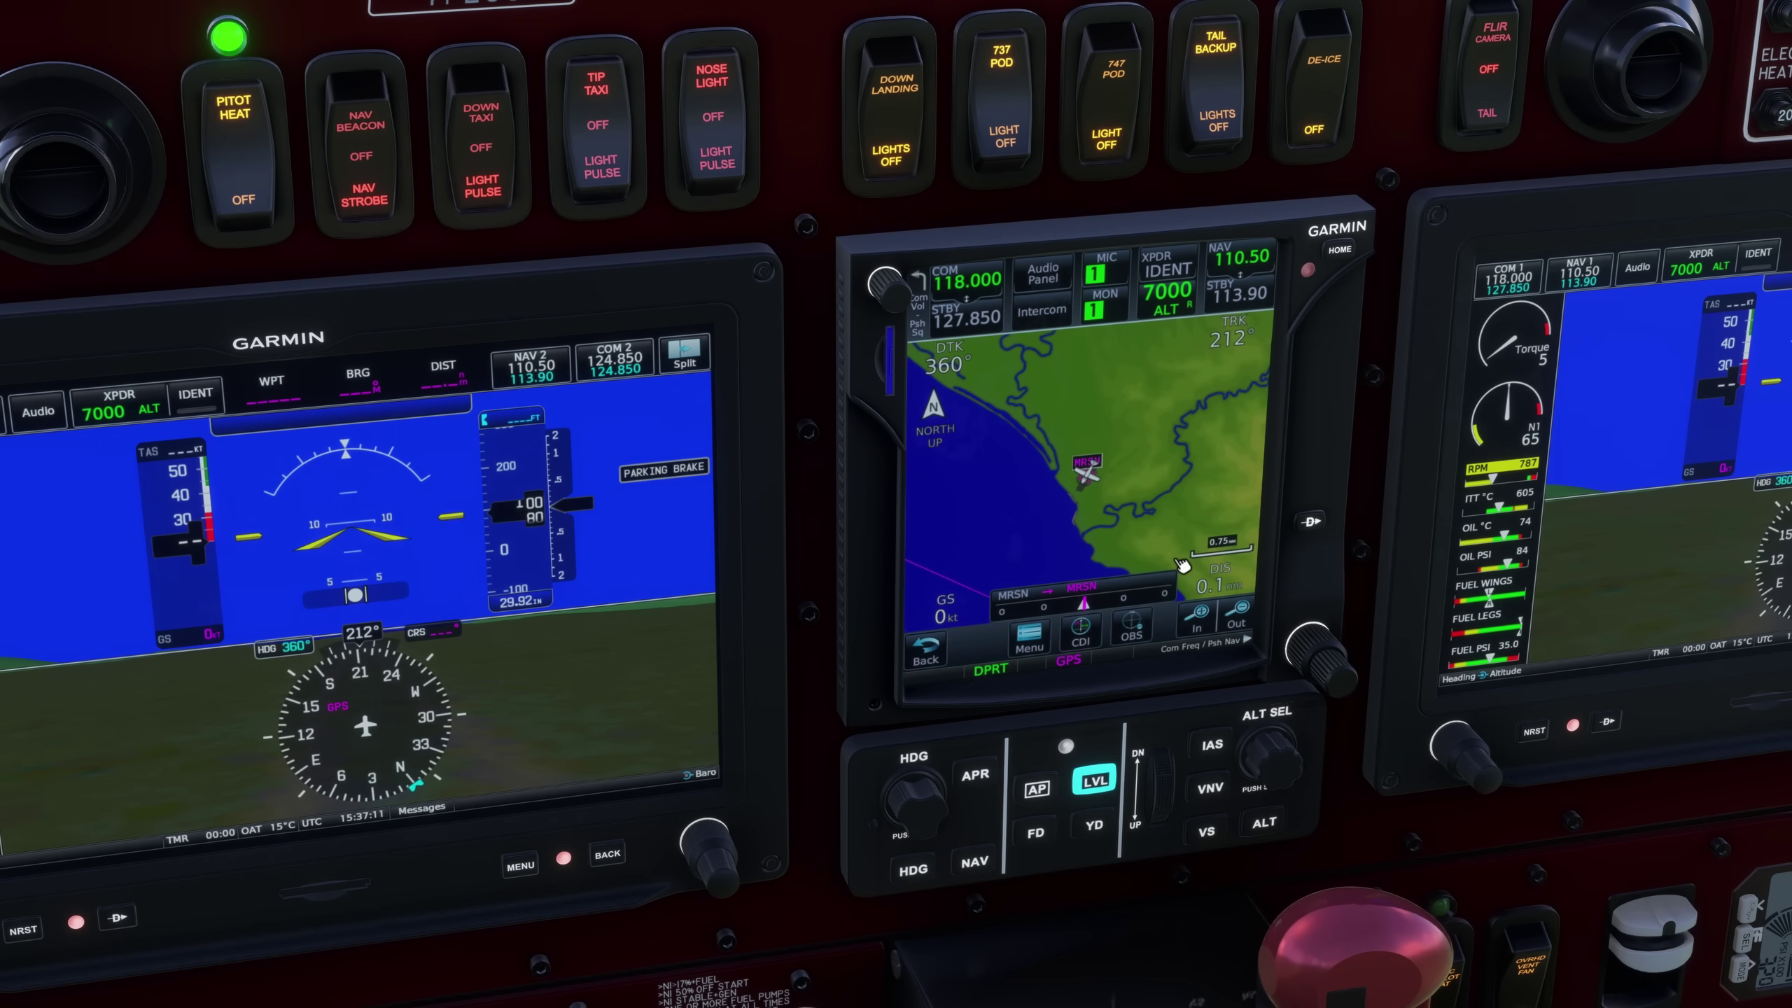